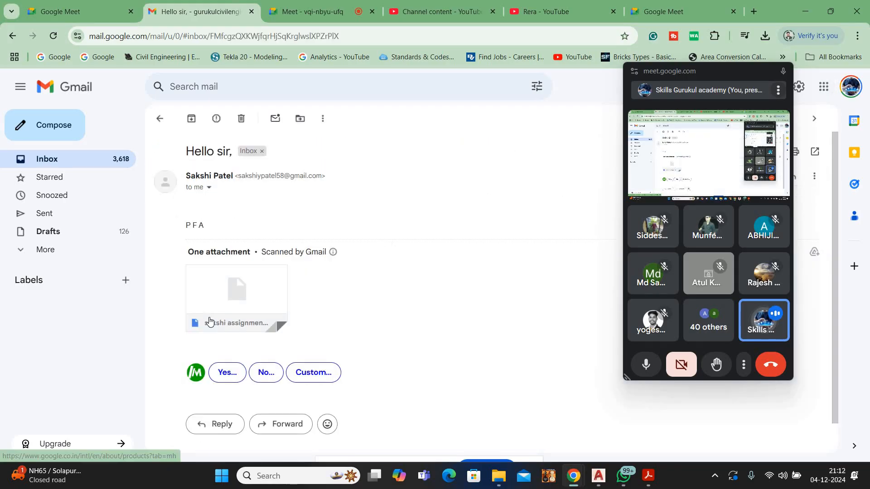
Leave the open email and, in the Google Meet call, stop presenting the screen and turn on the camera.
click(160, 122)
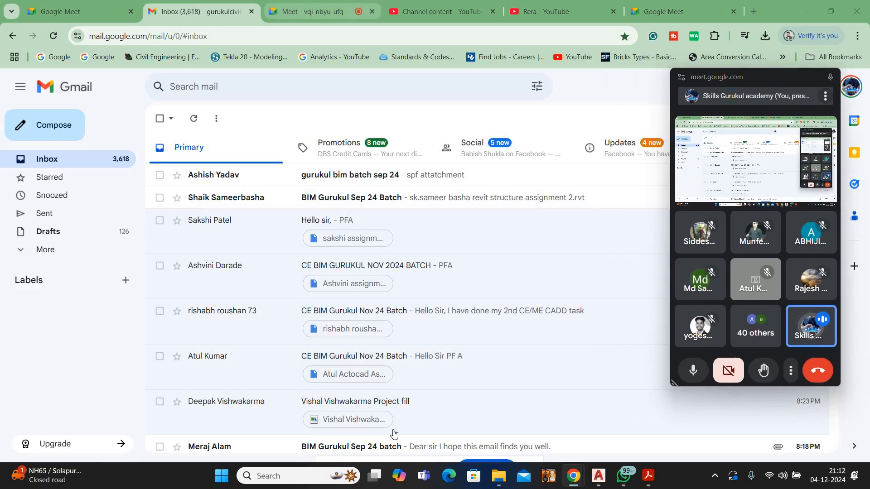
click(290, 14)
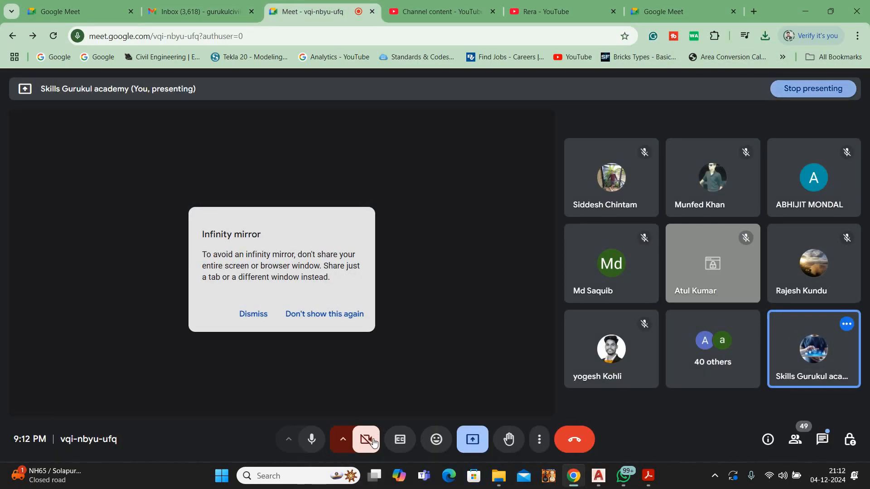
click(478, 447)
click(367, 440)
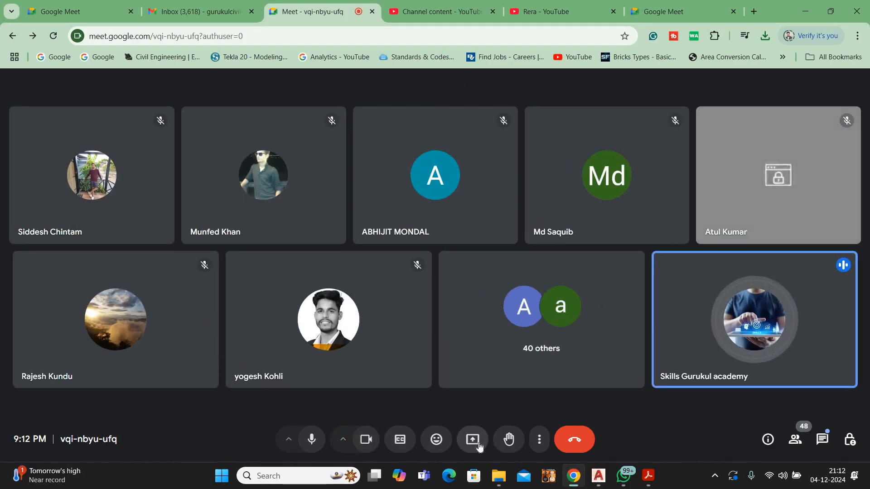
Pin the presenter's own video tile for everyone in the call.
click(729, 323)
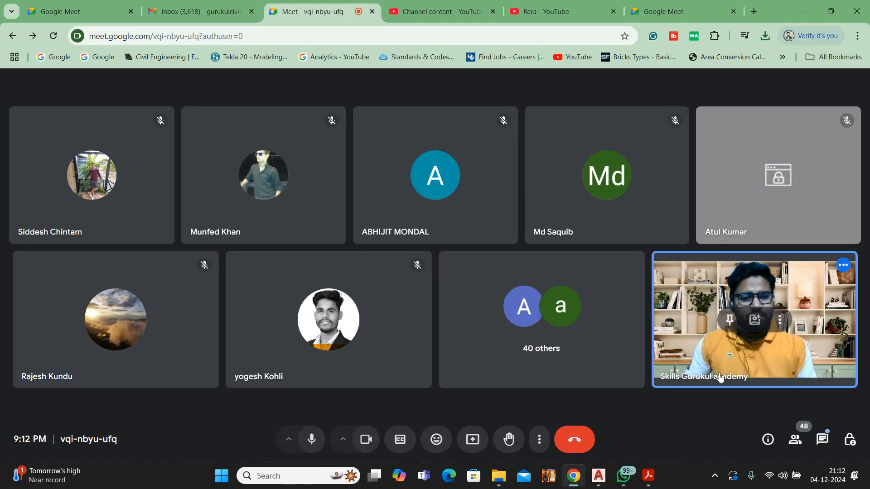
click(773, 400)
click(496, 379)
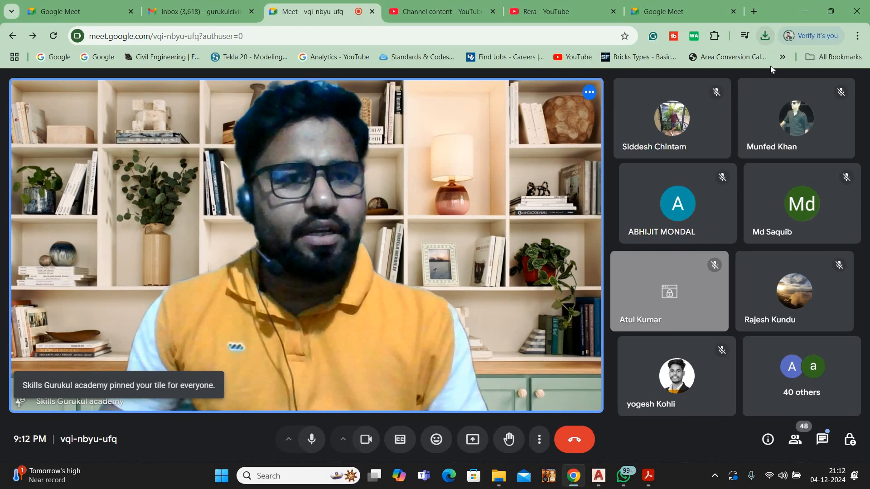
Open the Downloads folder from the browser's recent downloads and select all of today's files.
click(765, 36)
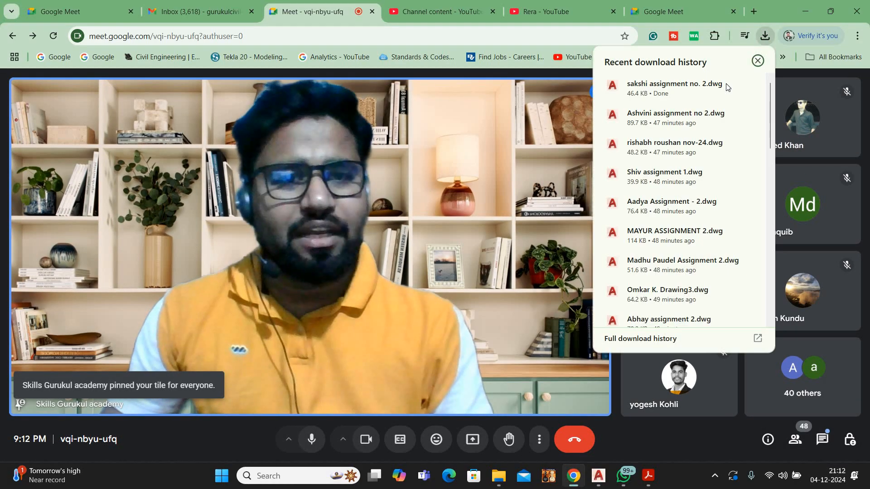
click(723, 86)
drag(841, 280, 147, 107)
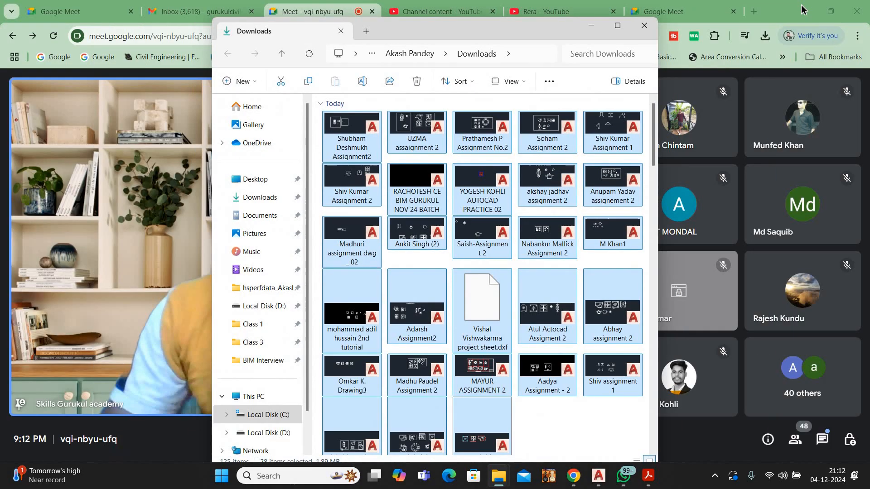
Clear the browser out of the way and open the selected assignment drawings from Downloads in AutoCAD.
click(801, 10)
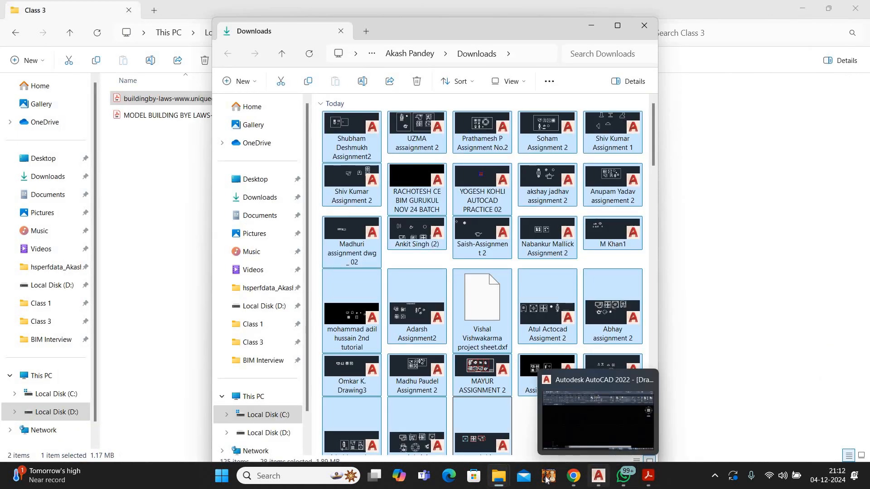
click(598, 435)
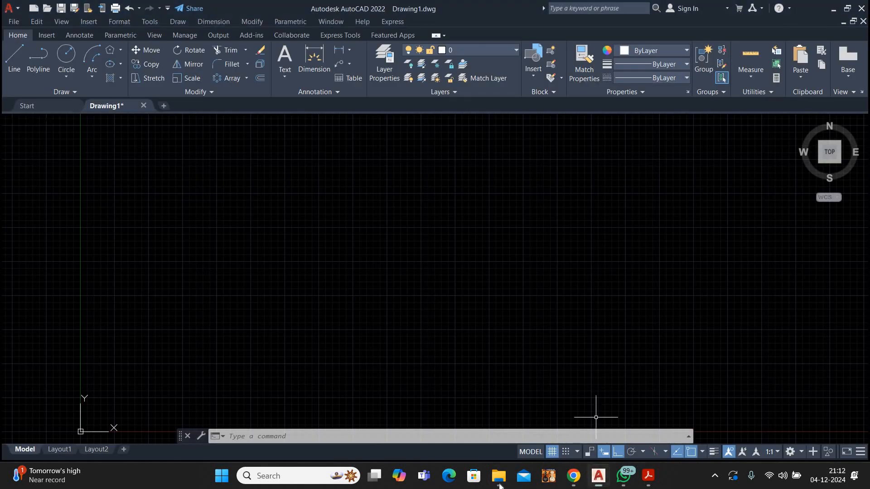
mouse_move(499, 476)
mouse_move(509, 420)
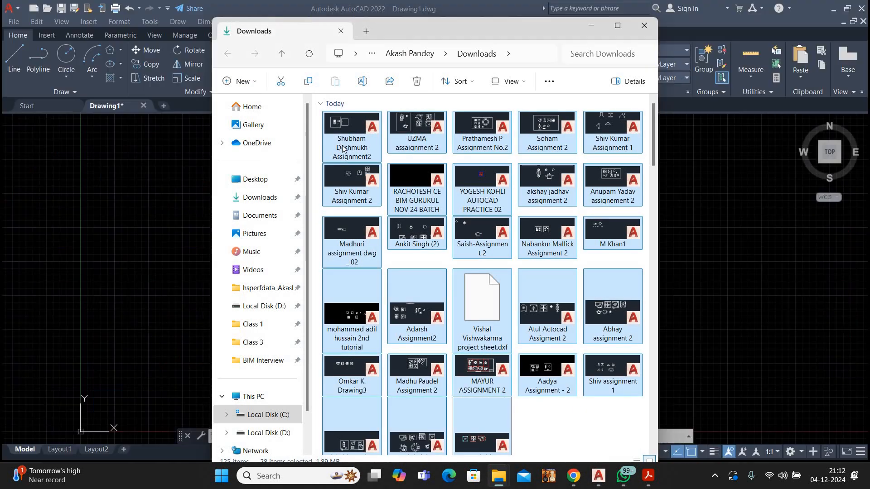
mouse_move(342, 149)
mouse_down()
mouse_move(733, 213)
mouse_move(593, 201)
mouse_up()
click(593, 480)
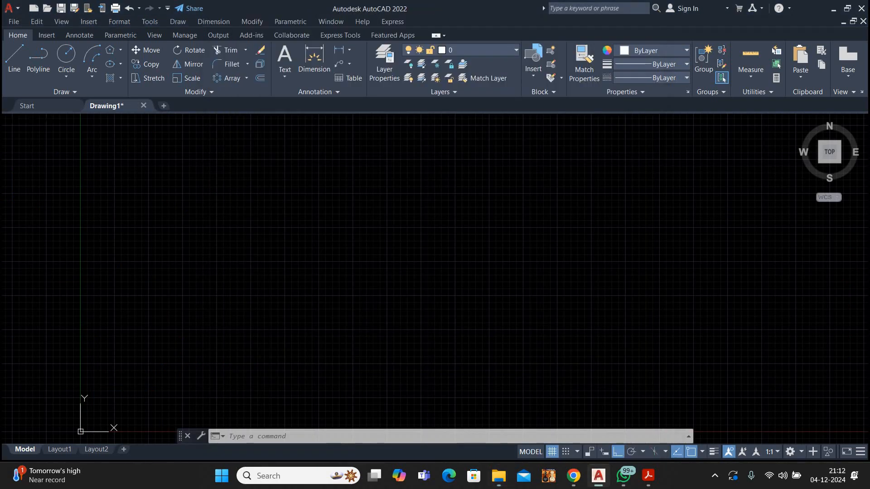
Check on the drawings loading in AutoCAD, return to the Meet call and dismiss the raised-hands notification.
click(574, 476)
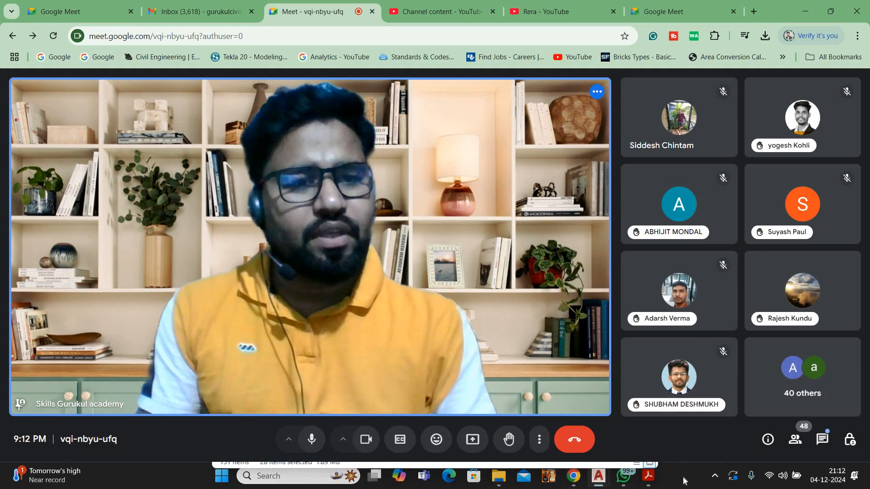
click(619, 476)
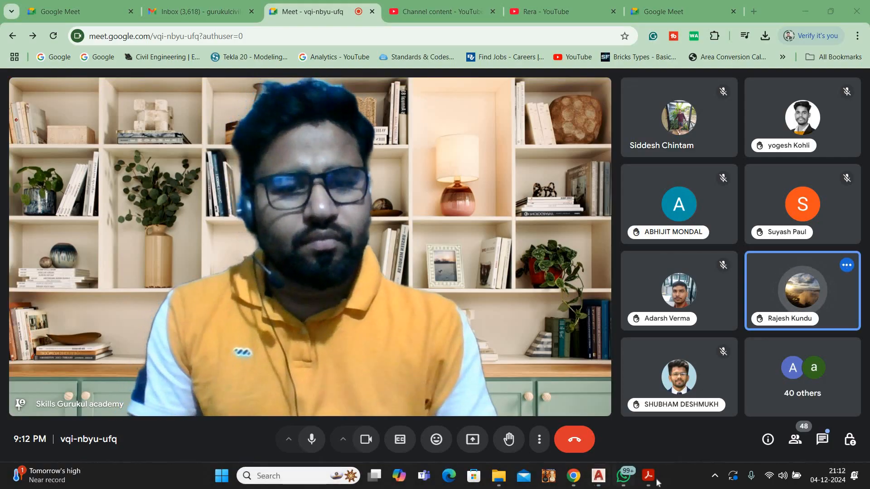
click(600, 478)
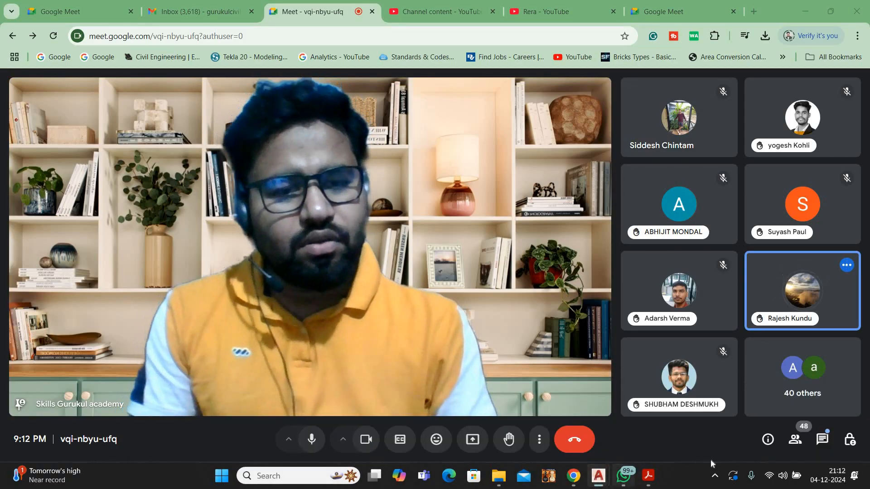
mouse_move(600, 477)
click(794, 436)
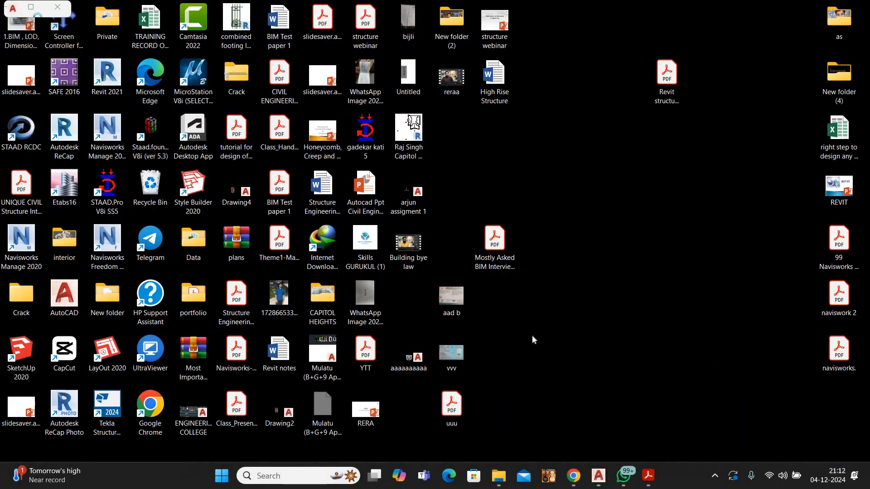
double_click(295, 12)
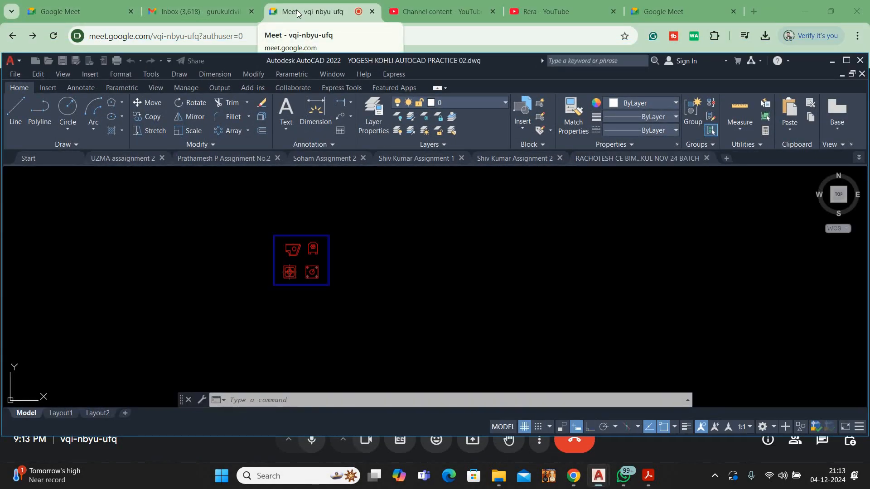
key(alt+Tab)
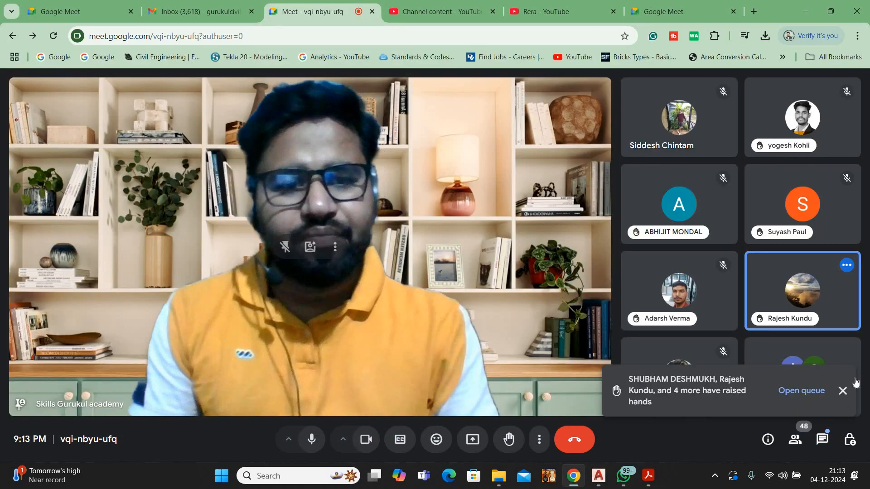
click(843, 391)
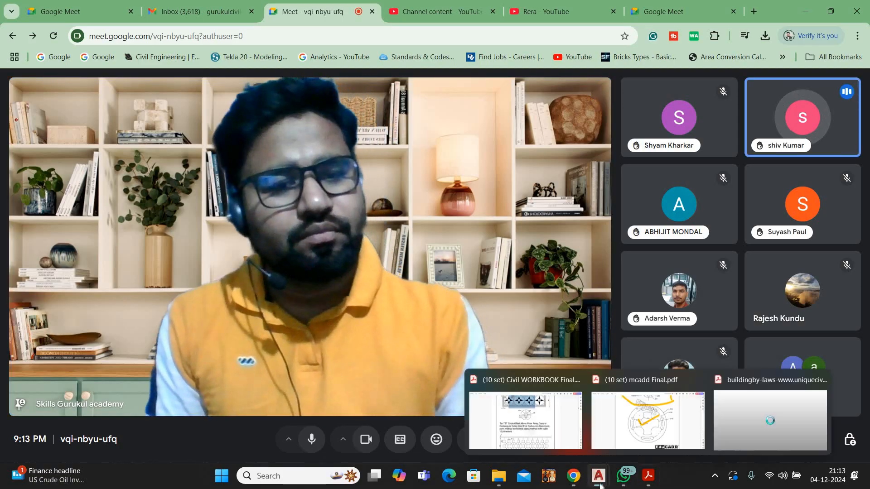
Look at the last of the opened assignment drawings in AutoCAD and return to the Meet call.
mouse_move(599, 478)
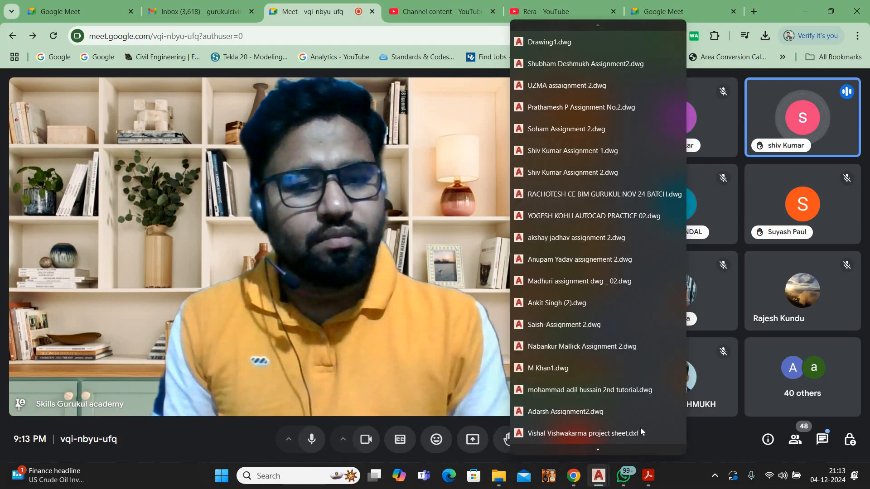
click(671, 441)
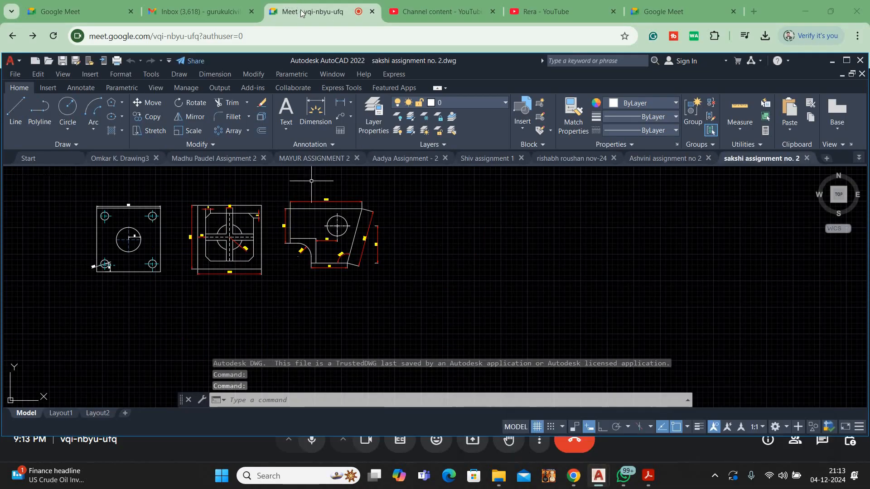
click(574, 475)
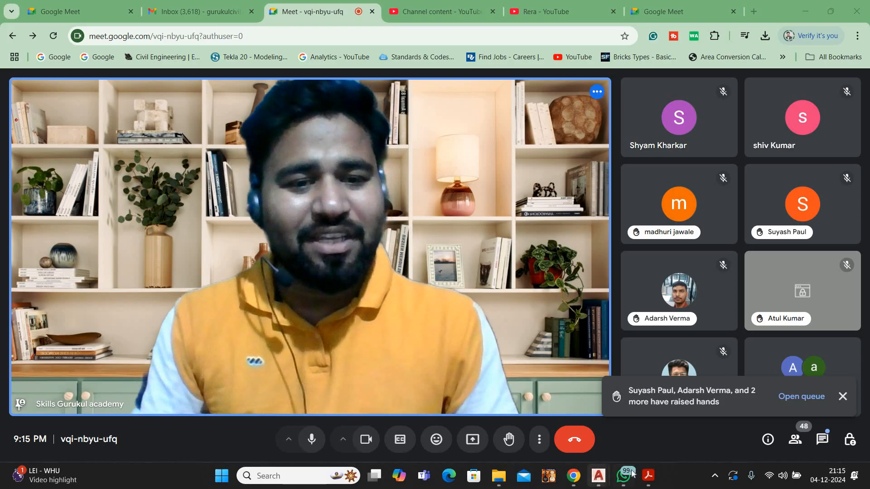
View the project sheet DXF in AutoCAD and return to the Meet call.
right_click(598, 485)
click(604, 478)
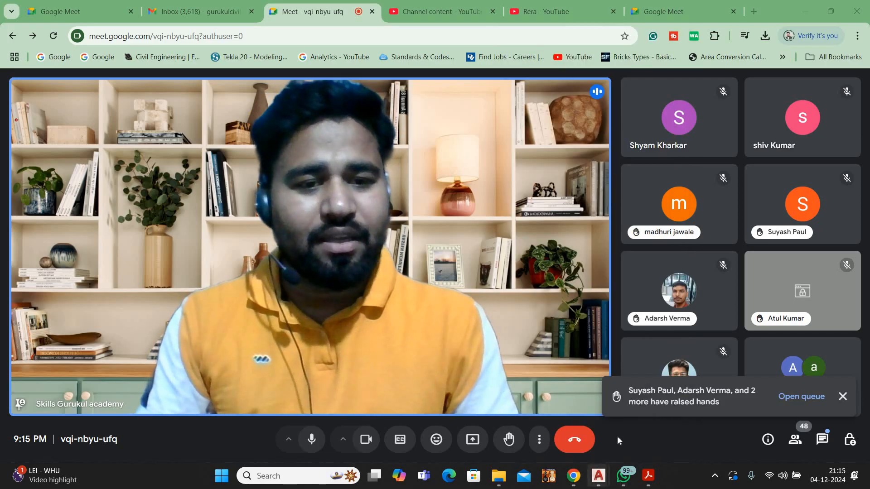
click(618, 436)
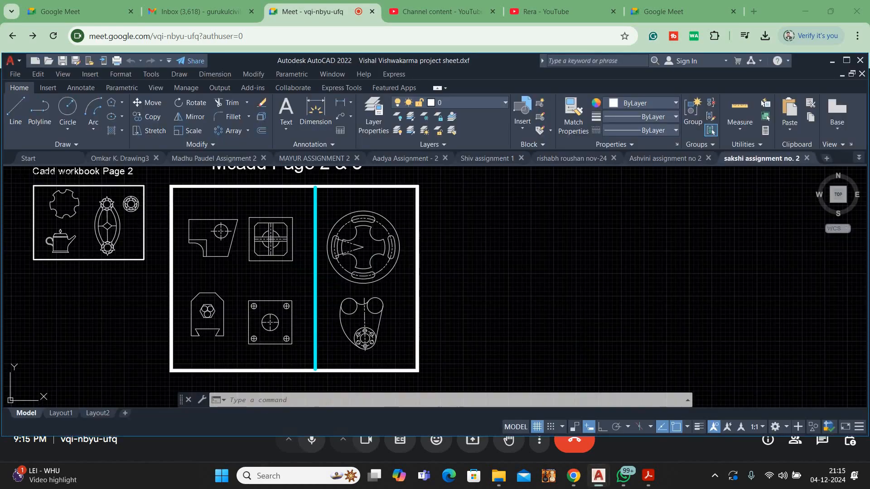
click(290, 14)
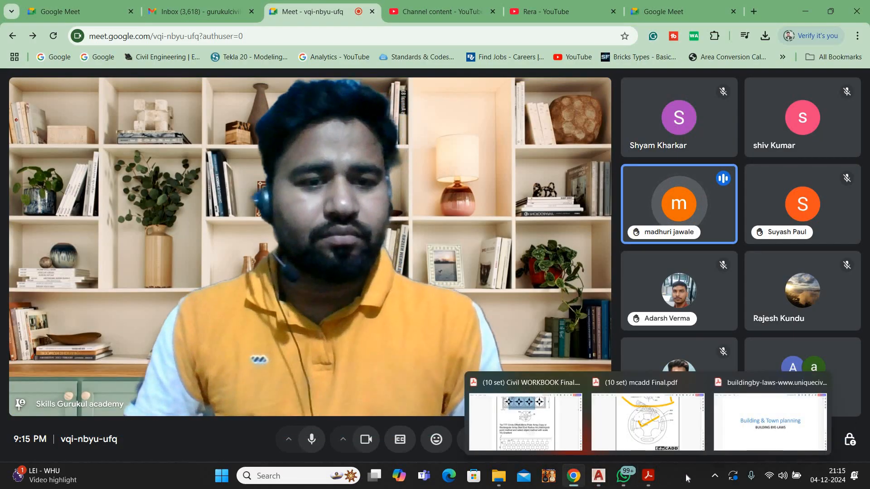
click(687, 478)
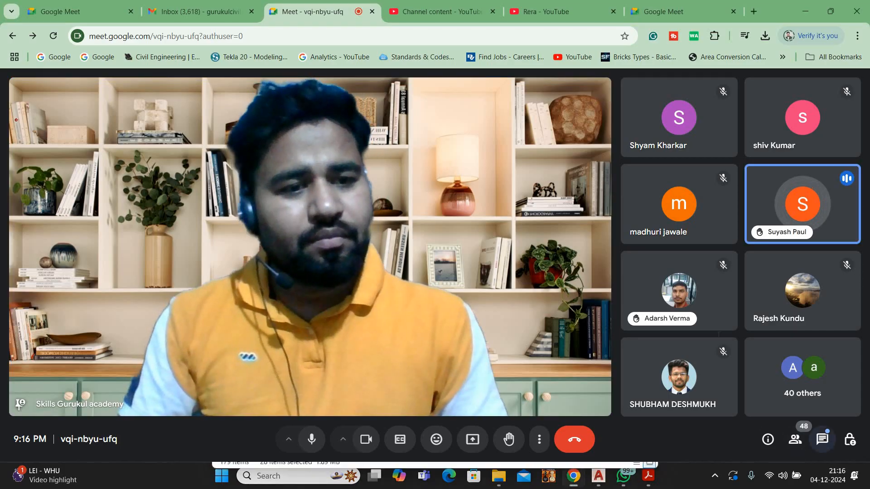
Read the recent in-call messages and close the chat.
click(822, 440)
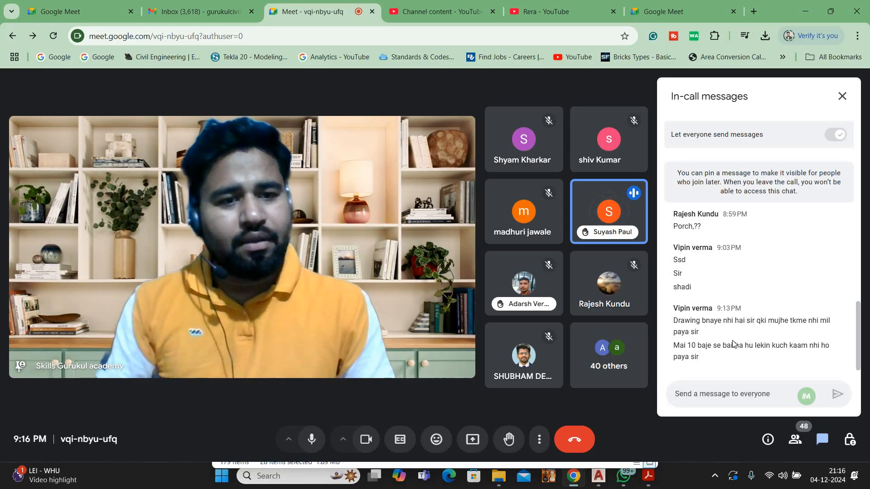
scroll(732, 345, up, 2)
scroll(763, 344, down, 3)
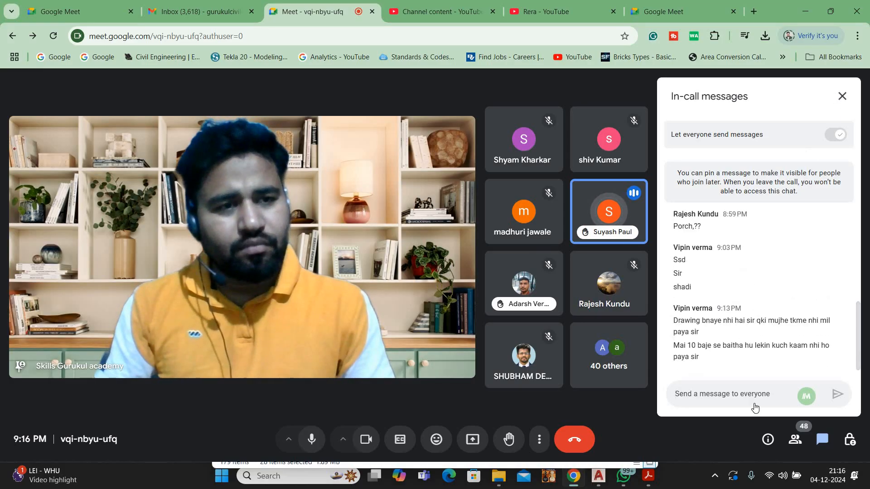
click(842, 96)
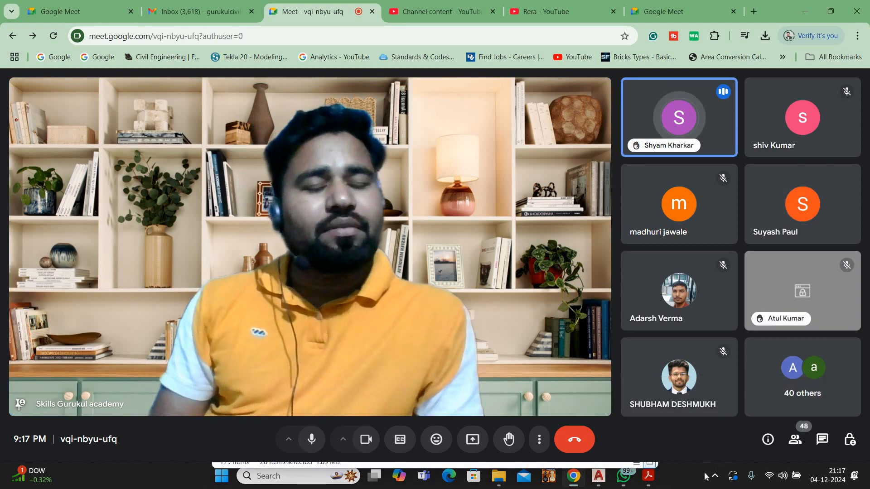
Dismiss the raised-hands notification and mute the participant with the orange S avatar for everyone in the call.
click(690, 476)
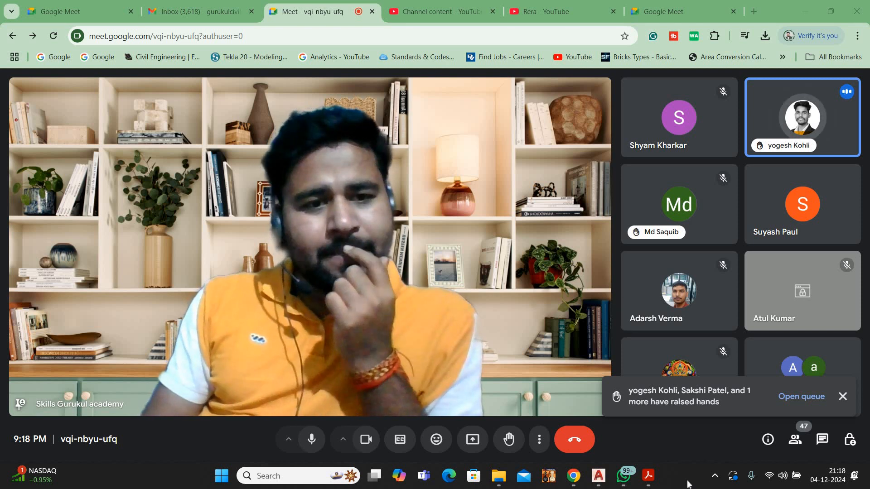
click(843, 396)
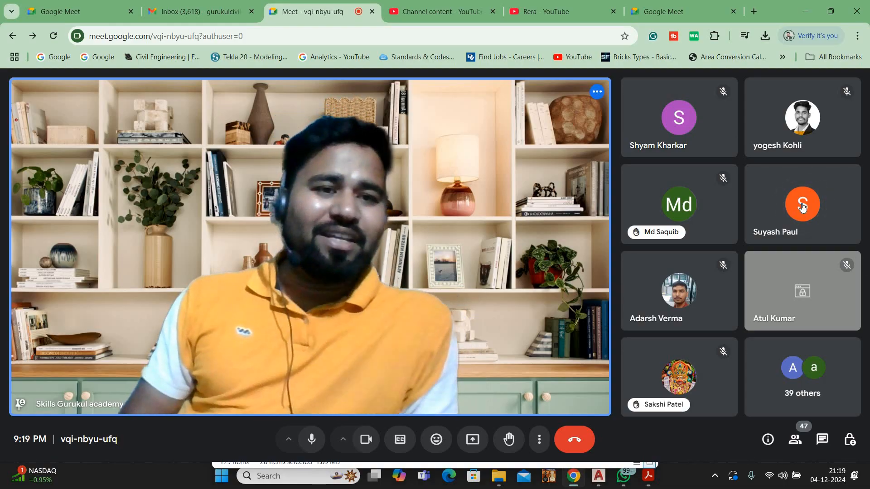
mouse_move(802, 205)
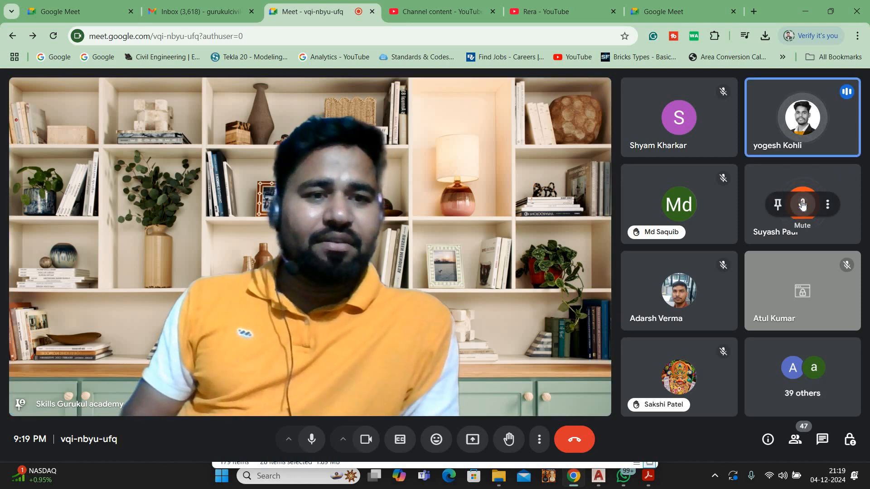
click(803, 206)
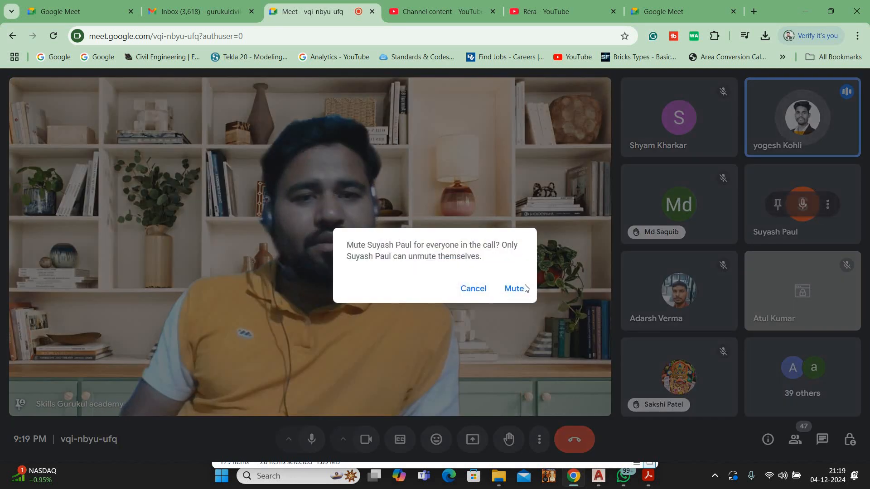
key(Return)
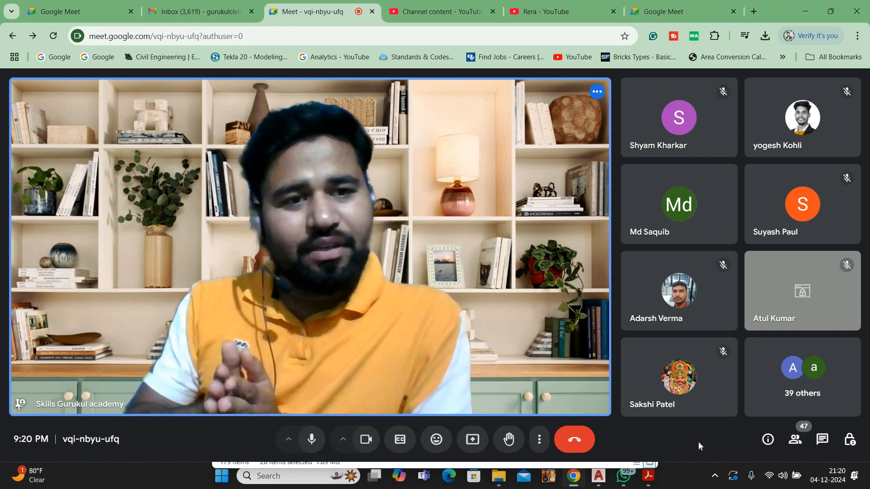
With the camera turned off, present the entire screen to the call and unpin the host's own tile for everyone.
click(368, 440)
click(467, 440)
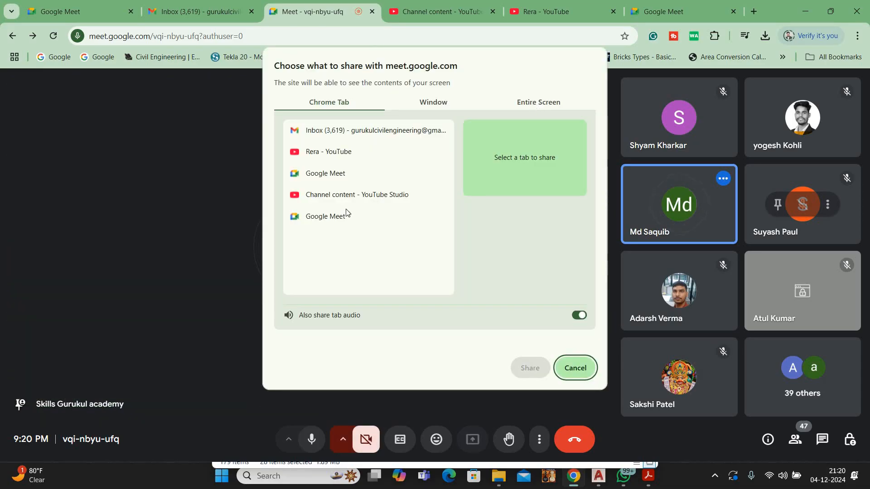
click(538, 102)
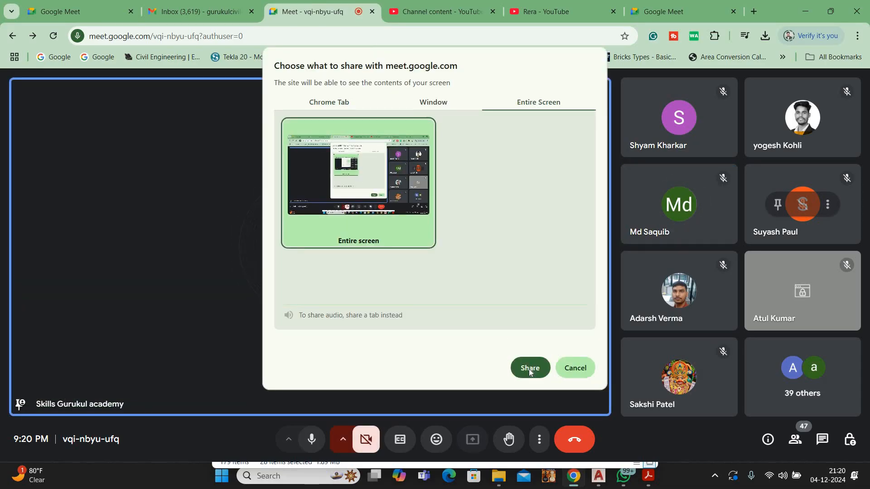
click(529, 368)
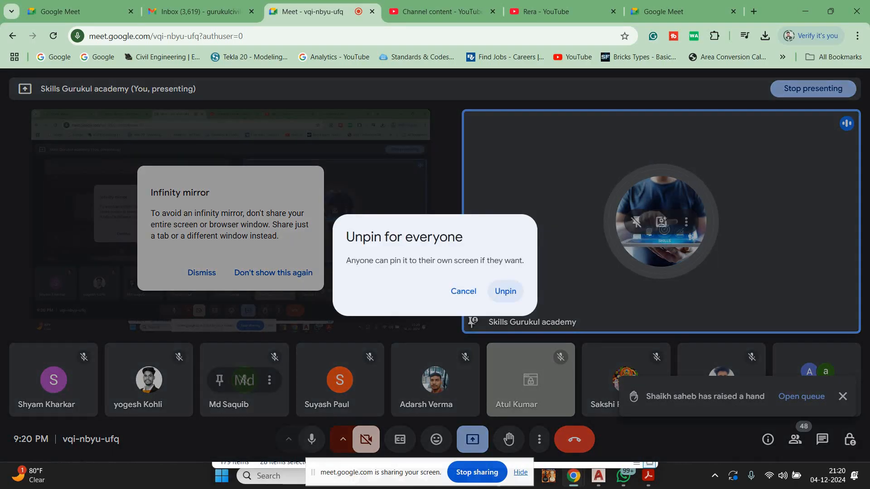
click(506, 290)
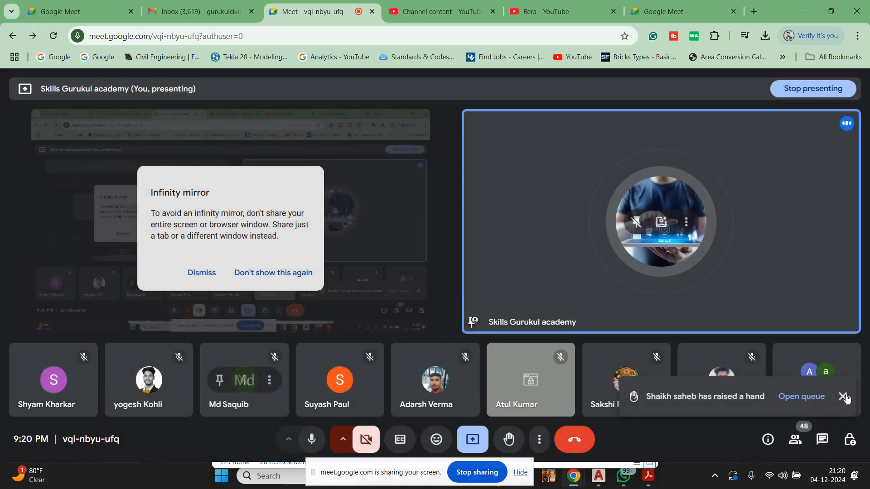
Go to the Class 1 folder of Level 1 training gurukul BIM and bring up the (10 set) mcadd Final PDF.
click(804, 4)
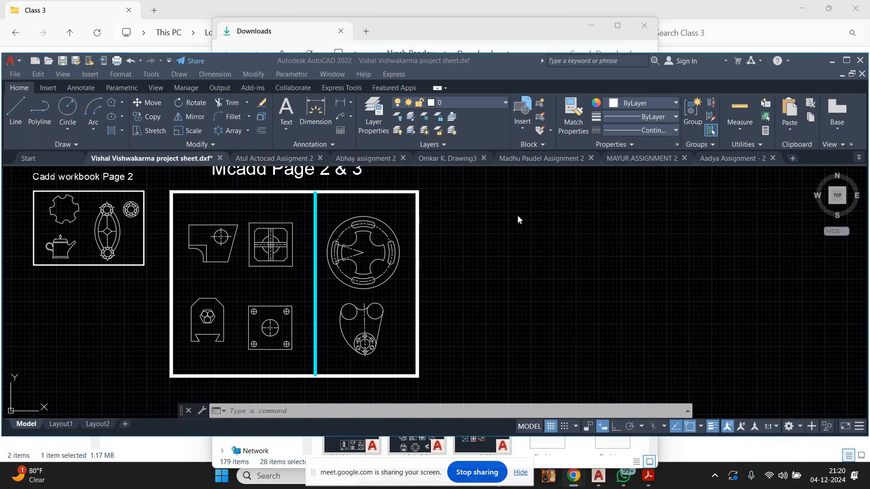
click(434, 31)
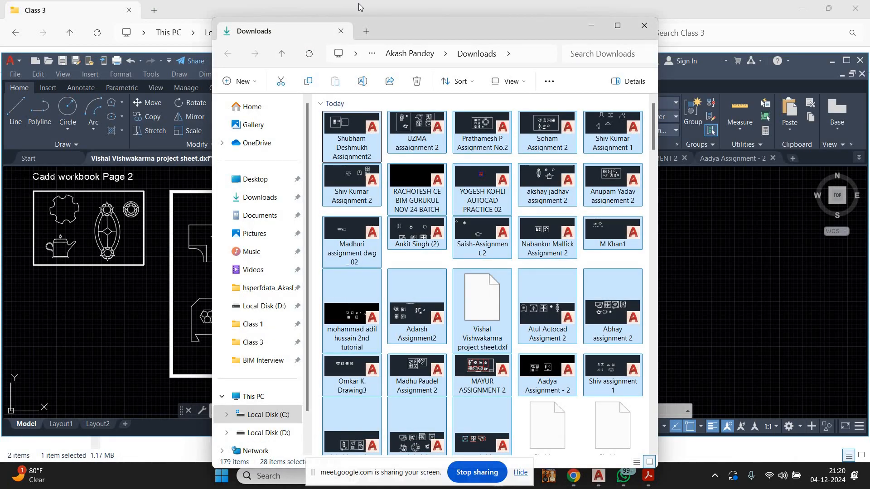
key(alt+Tab)
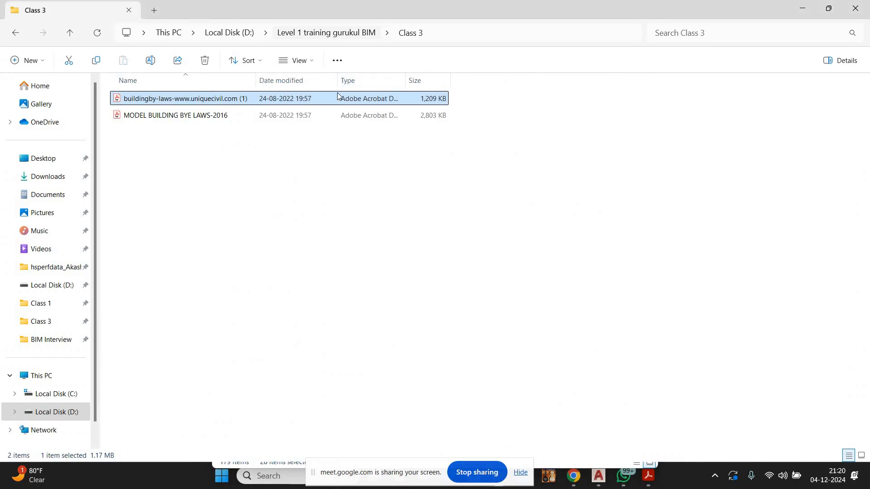
key(alt+Up)
click(195, 99)
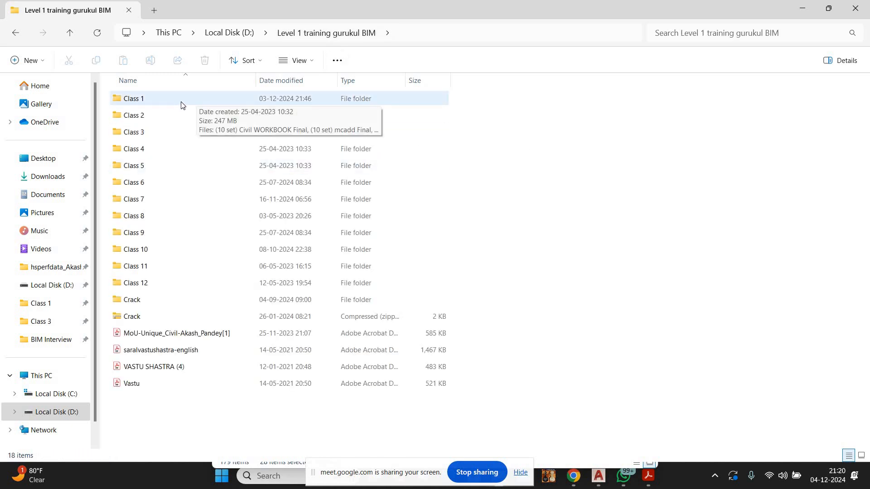
double_click(181, 105)
click(197, 115)
double_click(197, 115)
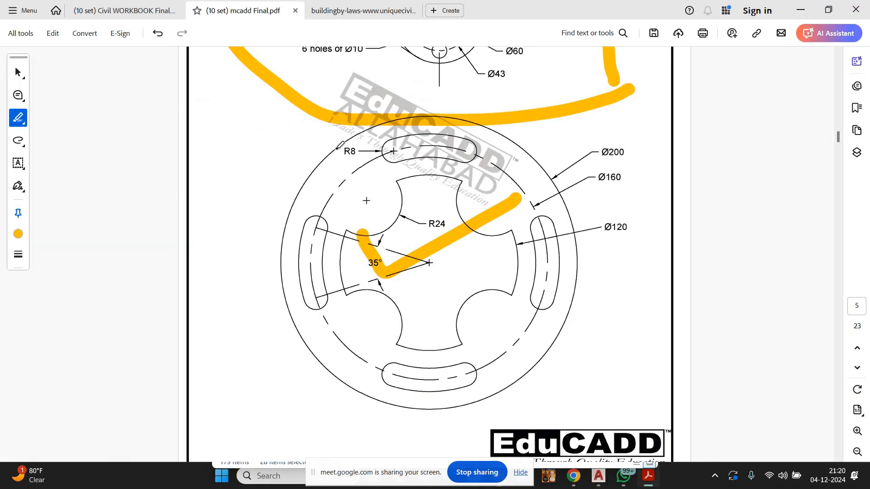
Outline the R105 link drawing and the Ø200 wheel drawing on Page 3 with the orange highlighter.
scroll(340, 145, up, 8)
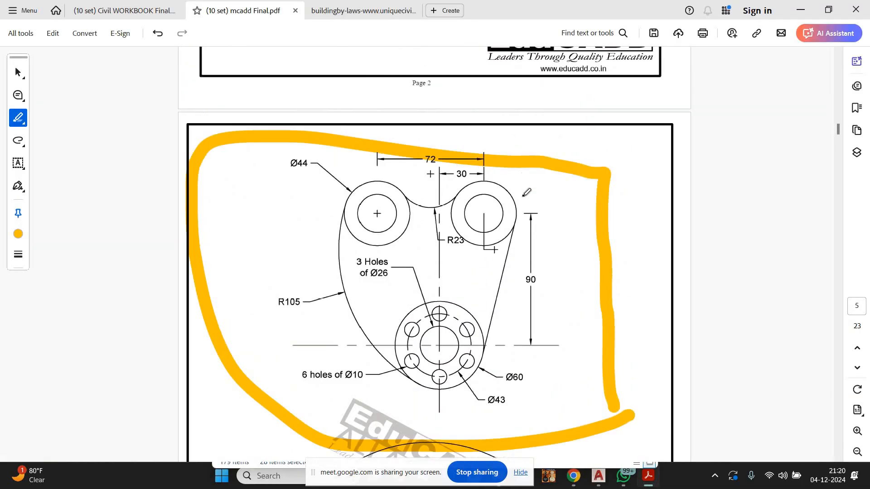
mouse_move(295, 162)
mouse_down()
mouse_move(522, 170)
mouse_move(550, 367)
mouse_move(288, 173)
mouse_move(277, 77)
mouse_up()
scroll(571, 204, down, 6)
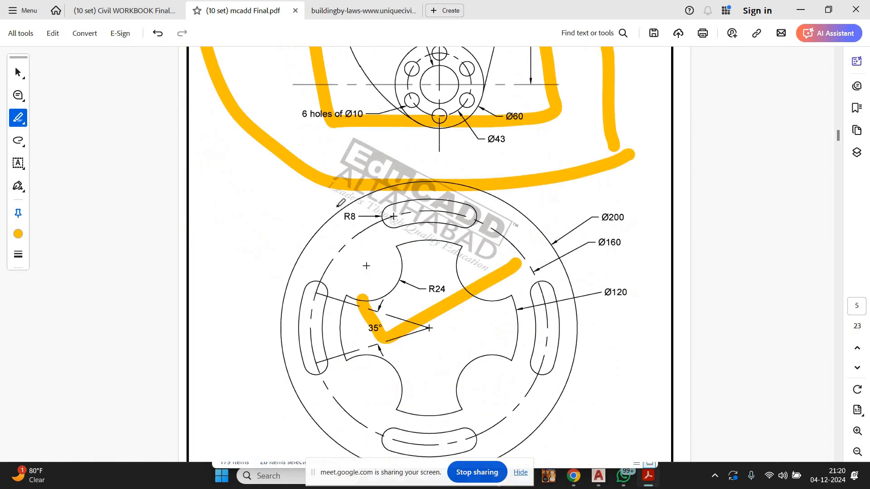
mouse_move(570, 206)
mouse_down()
mouse_move(333, 206)
mouse_move(667, 397)
mouse_move(617, 185)
mouse_move(569, 202)
mouse_up()
scroll(407, 363, down, 3)
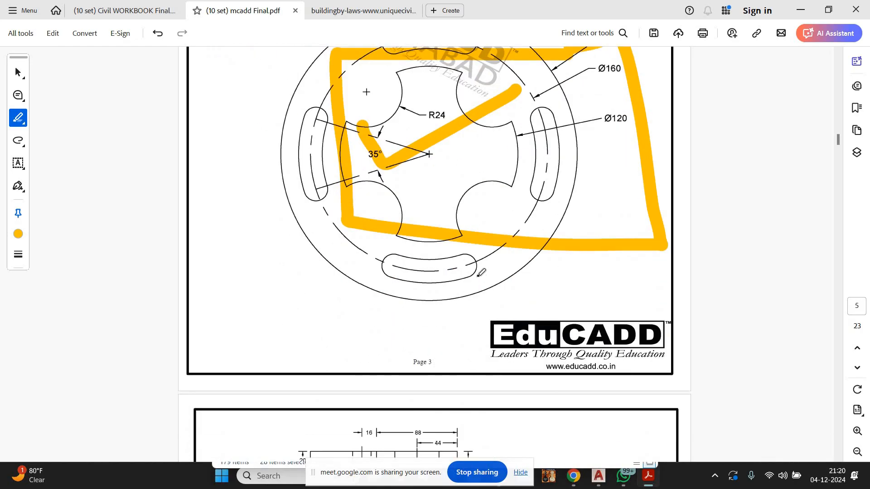
scroll(526, 142, up, 2)
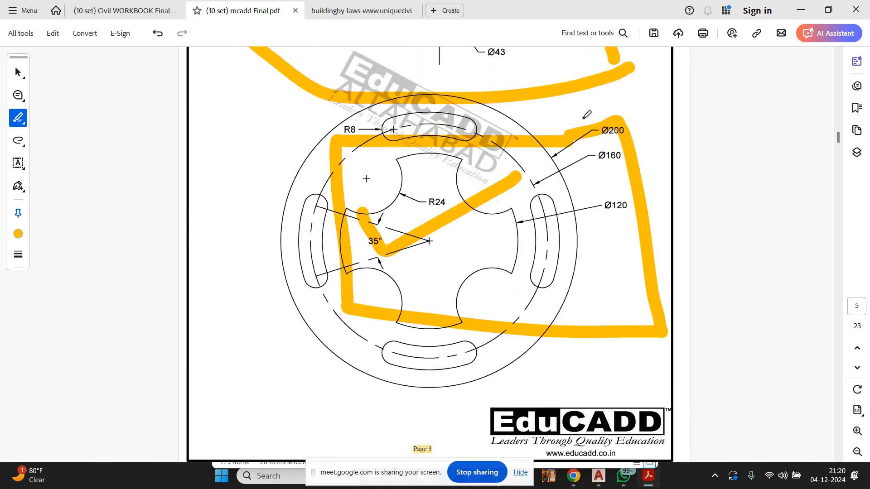
Delete the orange highlighter outlines around the R105 link and Ø200 wheel drawings on Page 3.
key(Delete)
click(589, 81)
key(Delete)
scroll(543, 141, up, 2)
scroll(543, 142, up, 2)
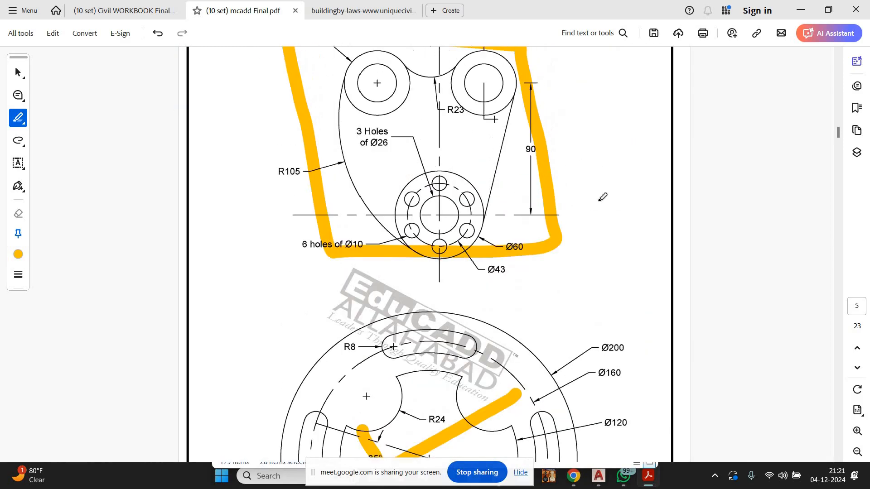
click(555, 246)
key(Delete)
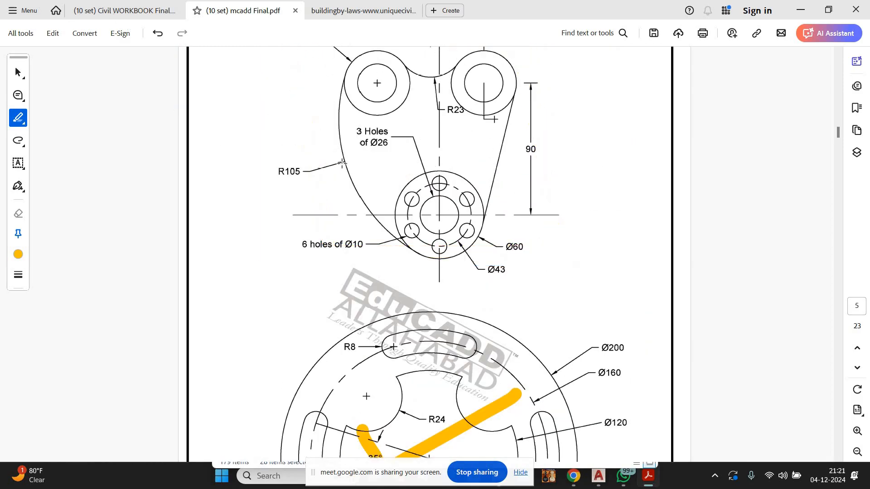
Switch to the (10 set) Civil WORKBOOK PDF and point out the 272 by 80 patterned panel and the Grill Design with area selections.
click(114, 12)
scroll(253, 118, up, 2)
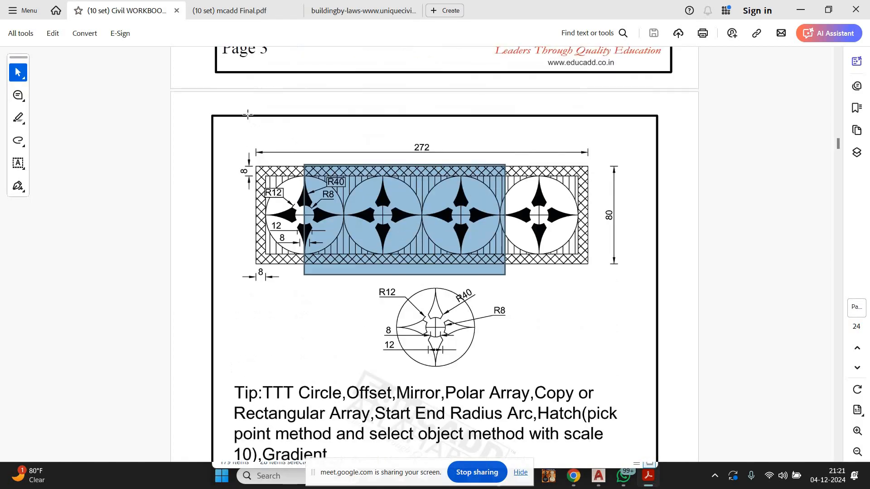
scroll(222, 115, down, 1)
drag(611, 278, 623, 282)
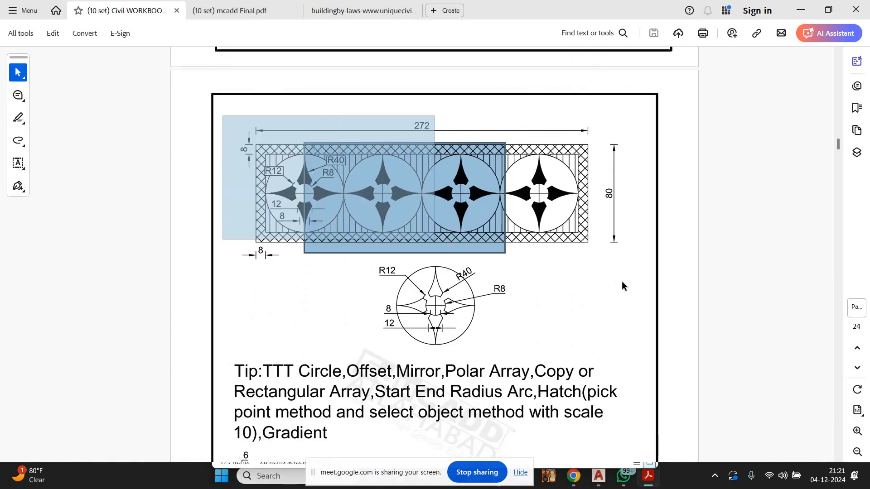
scroll(437, 198, down, 4)
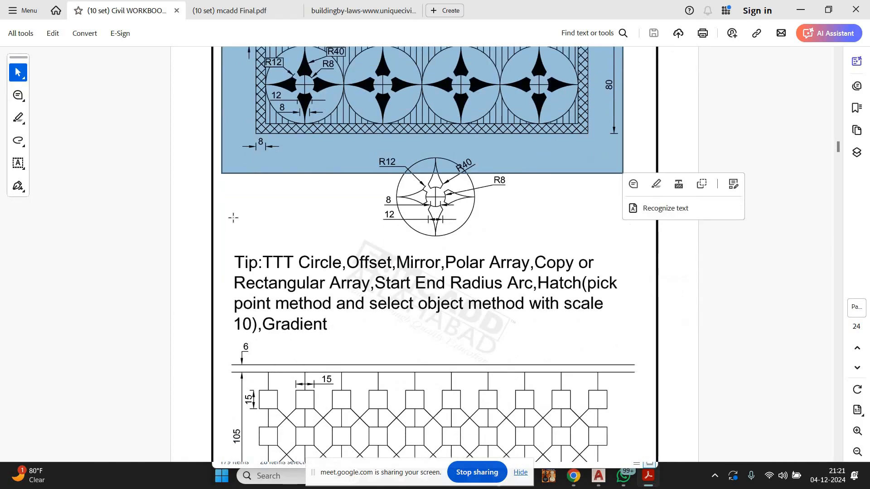
mouse_move(232, 218)
mouse_down()
mouse_move(397, 359)
mouse_move(630, 410)
mouse_up()
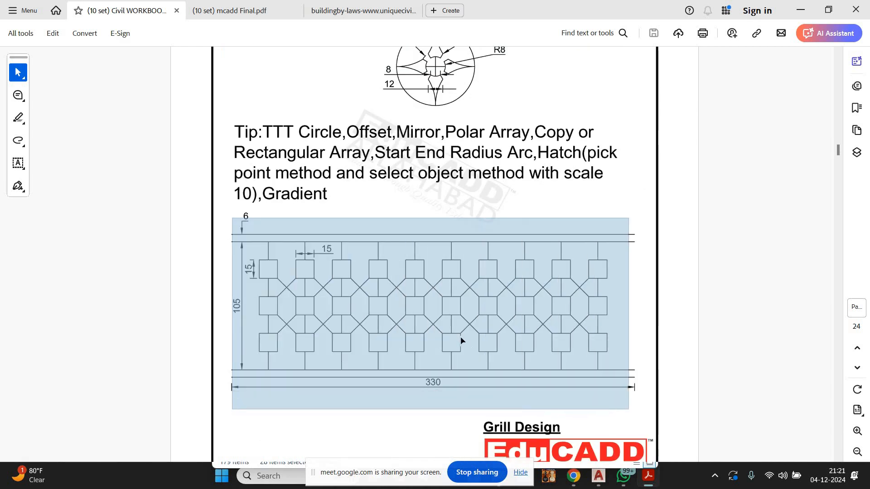
click(361, 323)
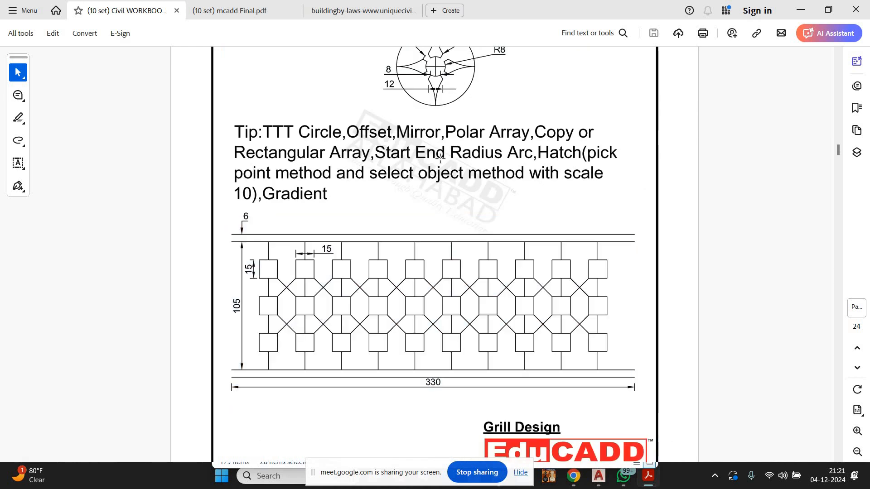
Point out the patterned panel and grill drawing once more, and return to Page 3 of the mcadd Final PDF.
scroll(409, 193, up, 4)
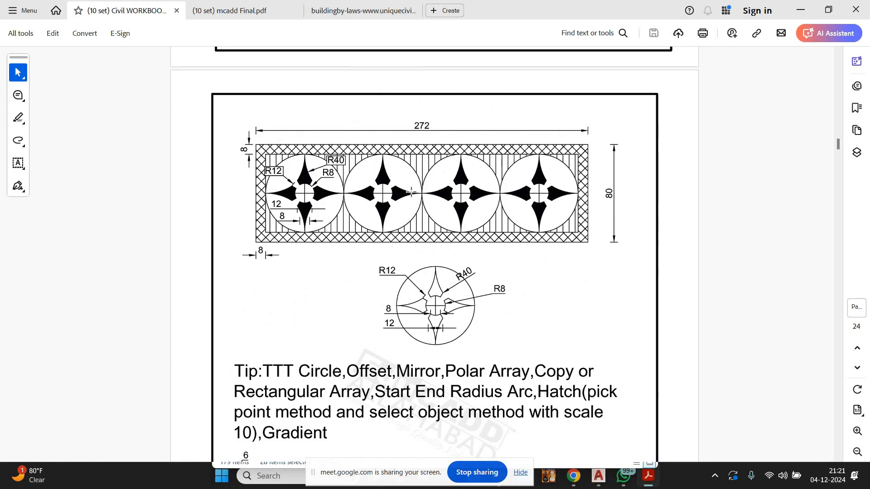
drag(237, 117, 624, 276)
scroll(365, 287, down, 4)
mouse_move(232, 189)
mouse_down()
mouse_move(330, 269)
mouse_move(655, 365)
mouse_up()
click(236, 14)
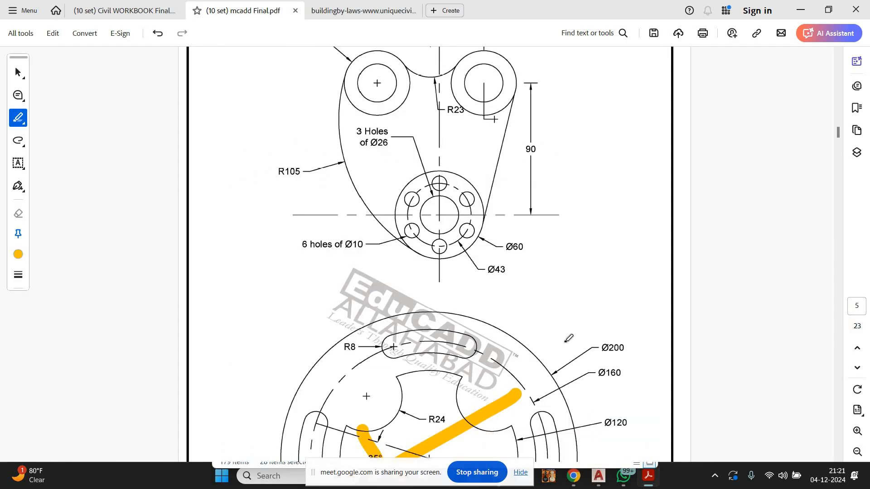
scroll(555, 336, down, 3)
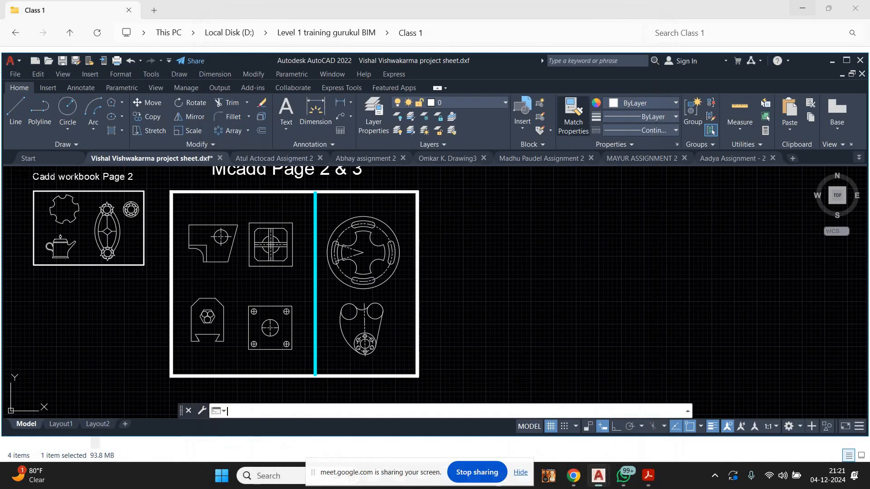
In AutoCAD, examine the Cadd workbook and Mcadd drawings in the project sheet DXF and close the file without saving.
scroll(245, 251, down, 4)
scroll(186, 243, up, 7)
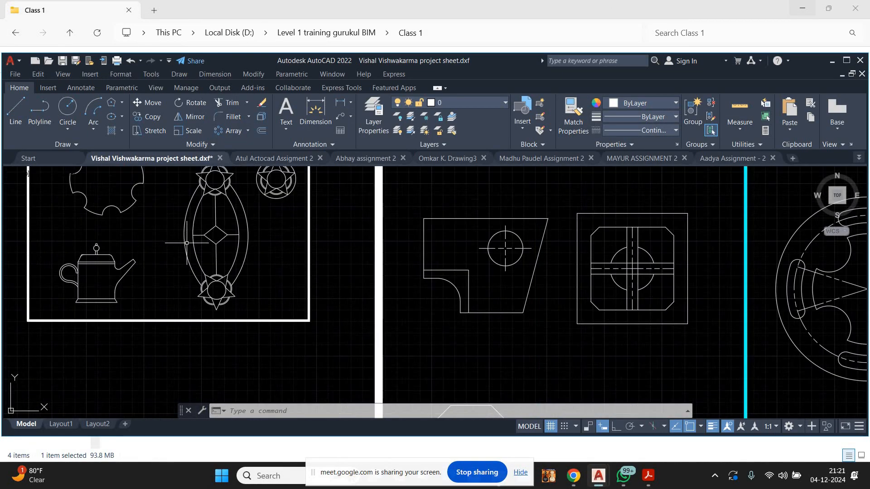
scroll(113, 282, up, 3)
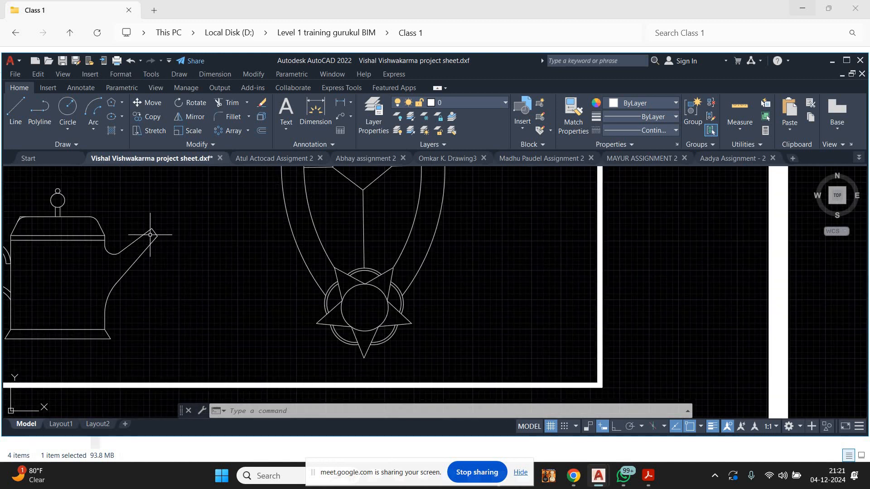
scroll(152, 235, down, 5)
scroll(227, 192, up, 4)
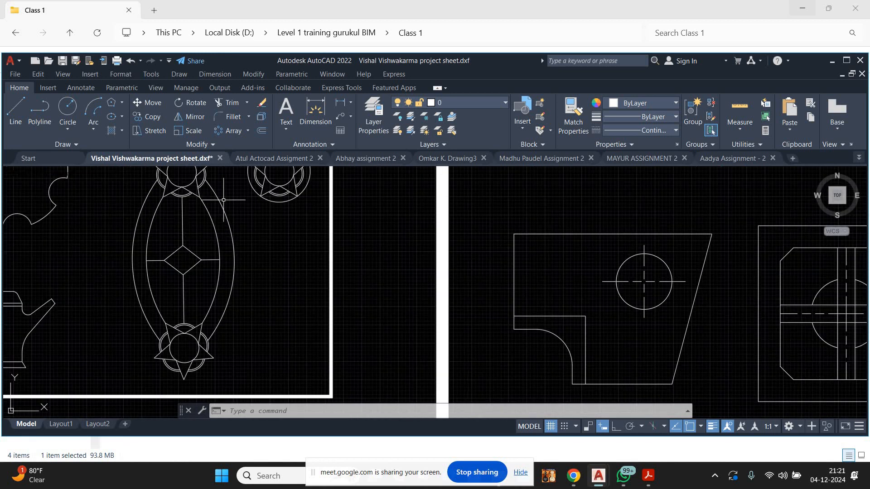
scroll(233, 215, down, 9)
scroll(358, 246, up, 4)
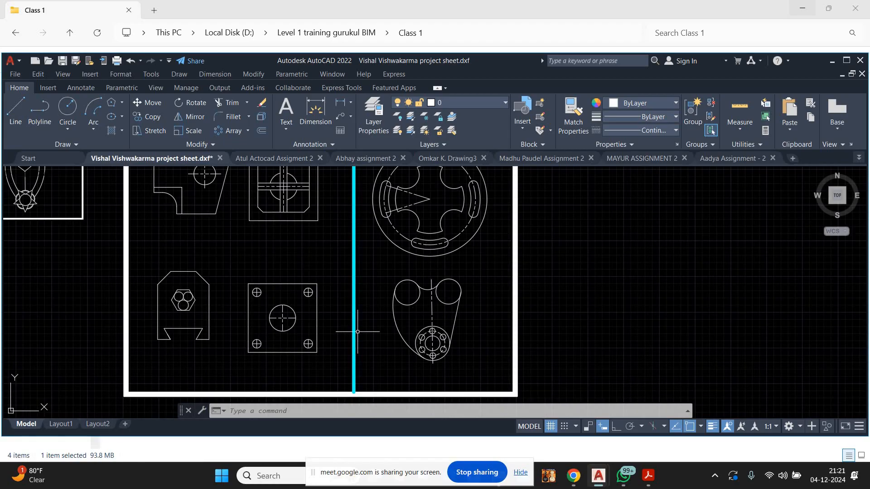
scroll(365, 330, down, 2)
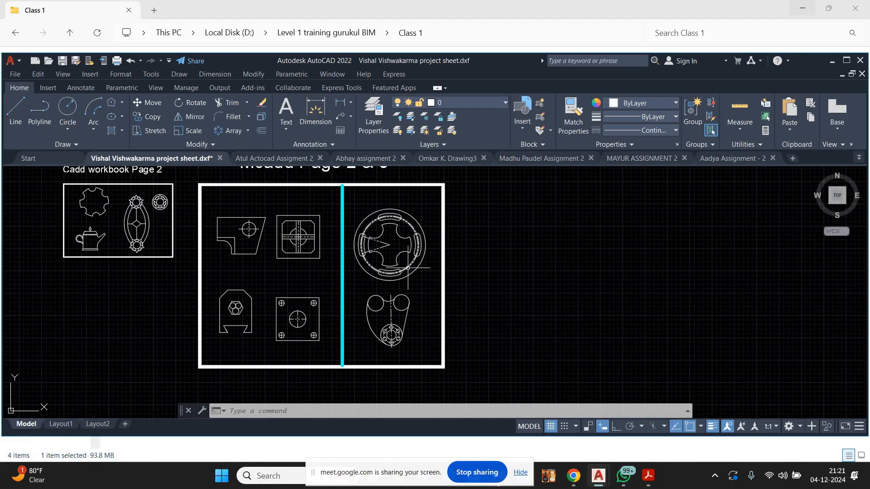
middle_drag(408, 267, 386, 286)
click(220, 159)
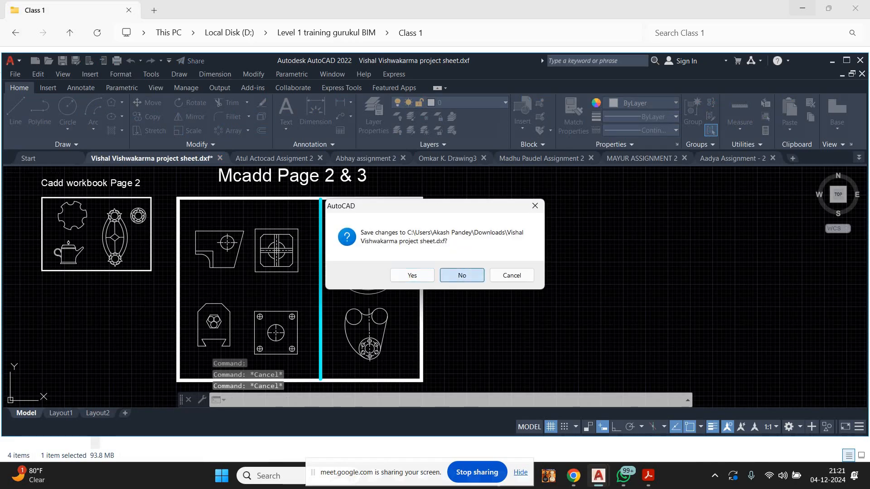
click(462, 275)
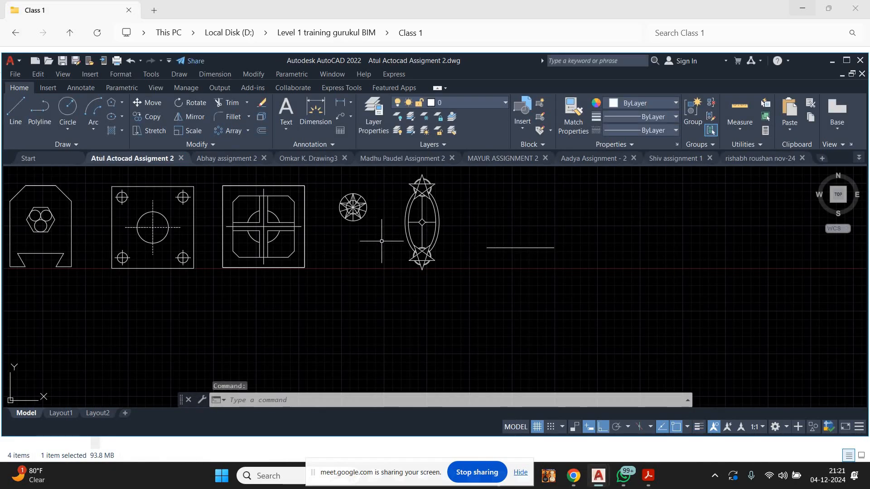
Look over the parts in the opened Assigment 2 drawing and erase the stray horizontal line beside the oval ornament.
scroll(458, 186, up, 2)
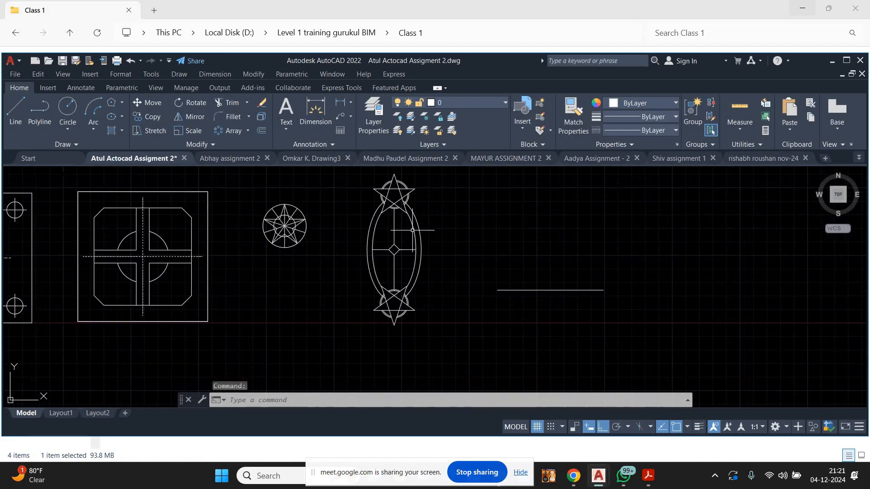
scroll(414, 233, down, 2)
middle_drag(232, 235, 495, 256)
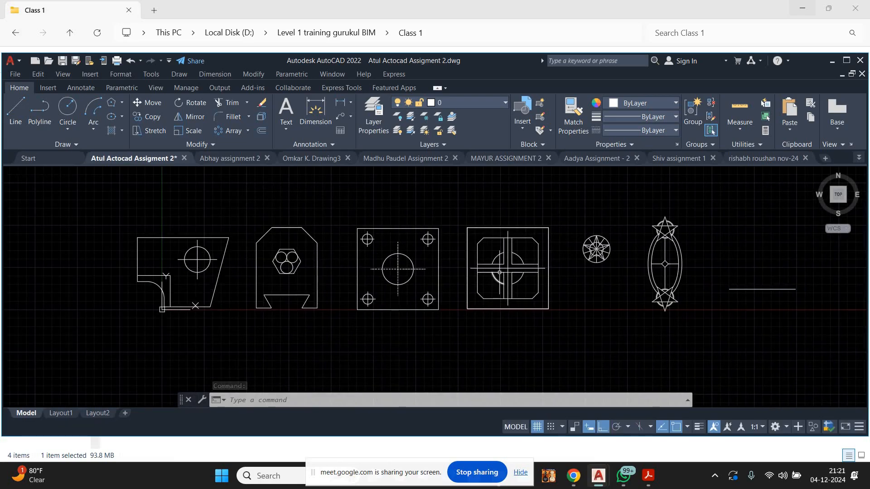
middle_drag(655, 254, 401, 233)
drag(560, 225, 457, 303)
right_click(512, 214)
click(543, 240)
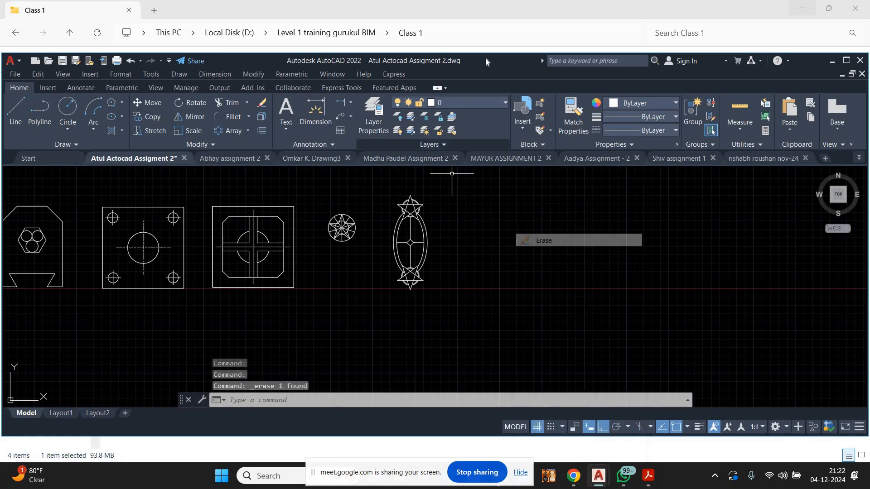
Maximize the AutoCAD window and draw a circle of radius 10 in the empty space below the round star ornament.
double_click(486, 57)
scroll(386, 222, up, 4)
middle_drag(372, 240, 410, 228)
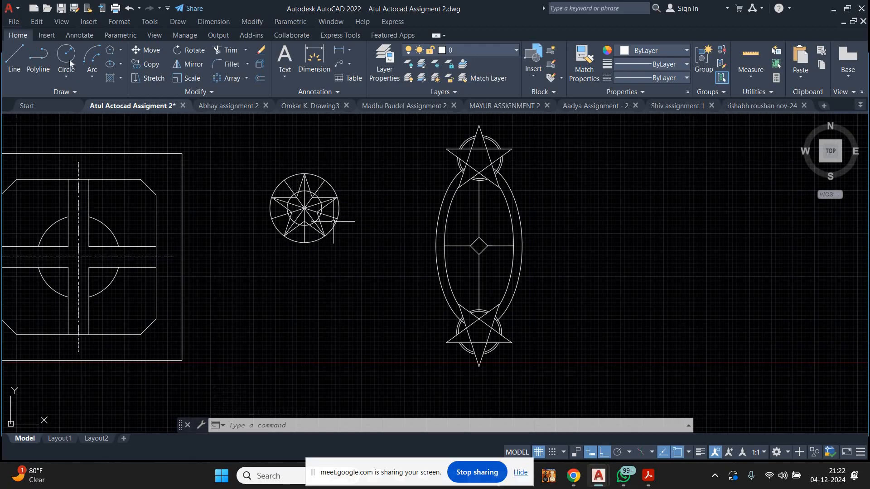
click(67, 77)
click(81, 93)
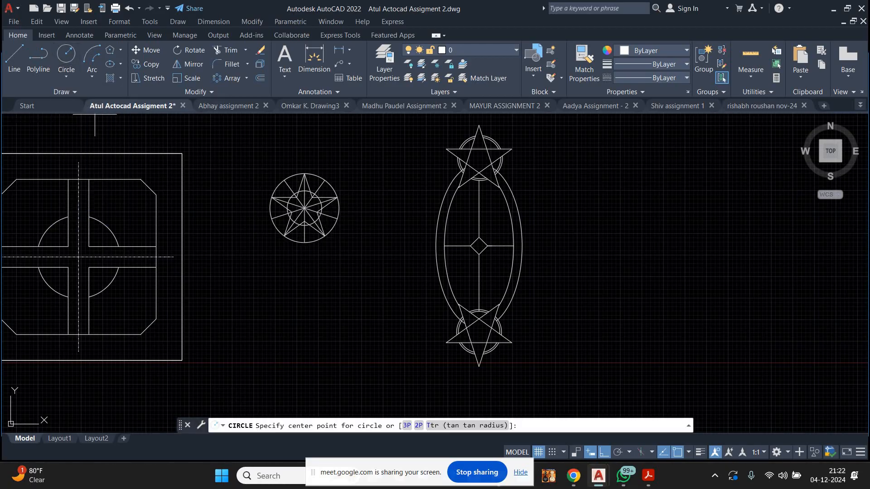
click(310, 308)
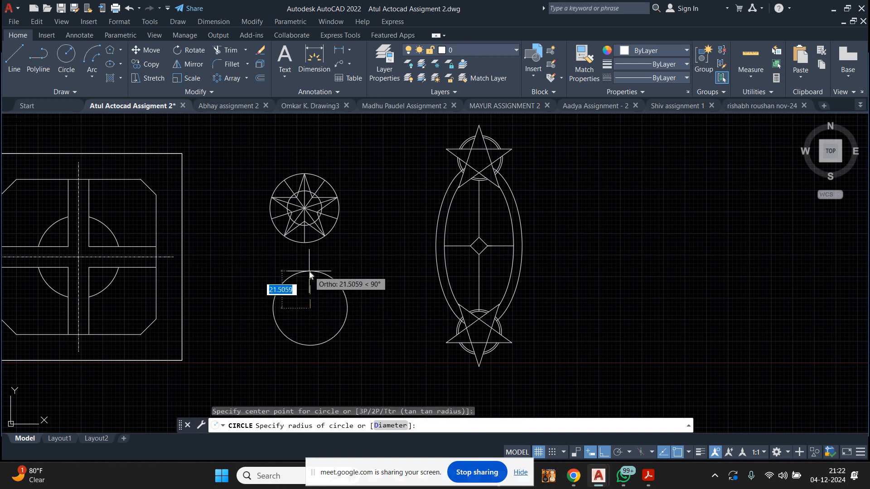
text(10)
key(Return)
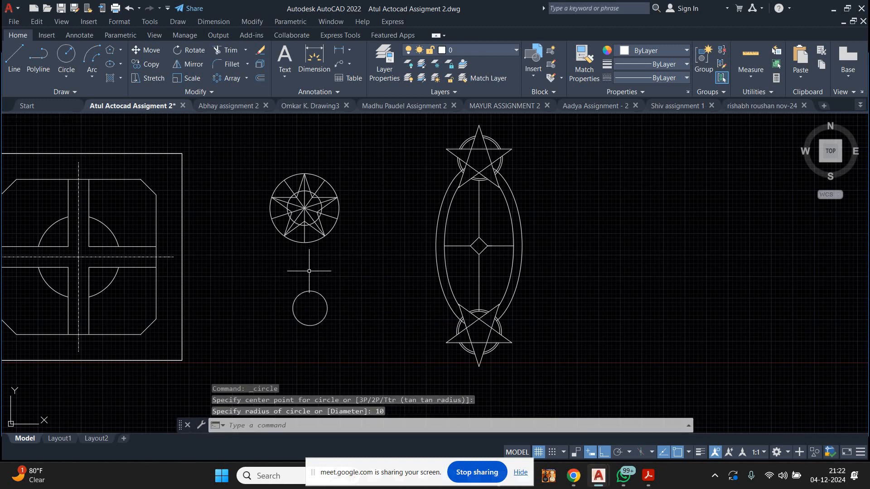
Draw a concentric circle of radius 20 around the small circle.
right_click(363, 275)
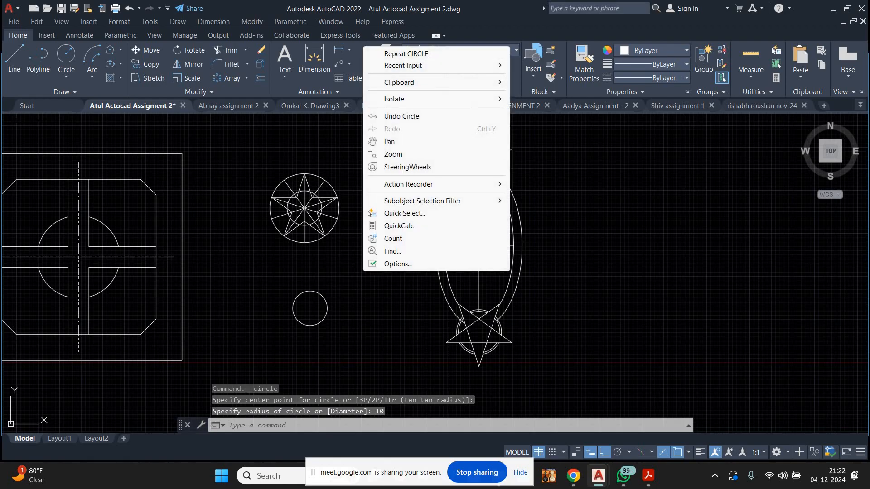
click(386, 52)
click(310, 309)
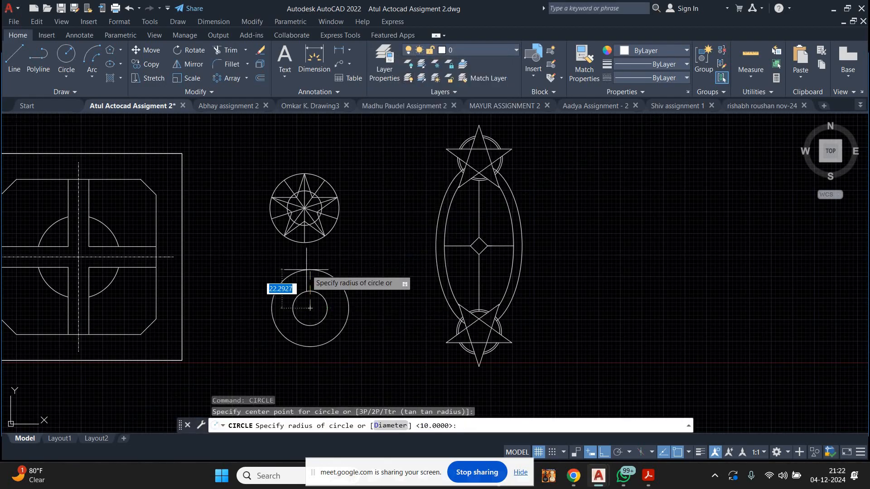
text(20)
key(Return)
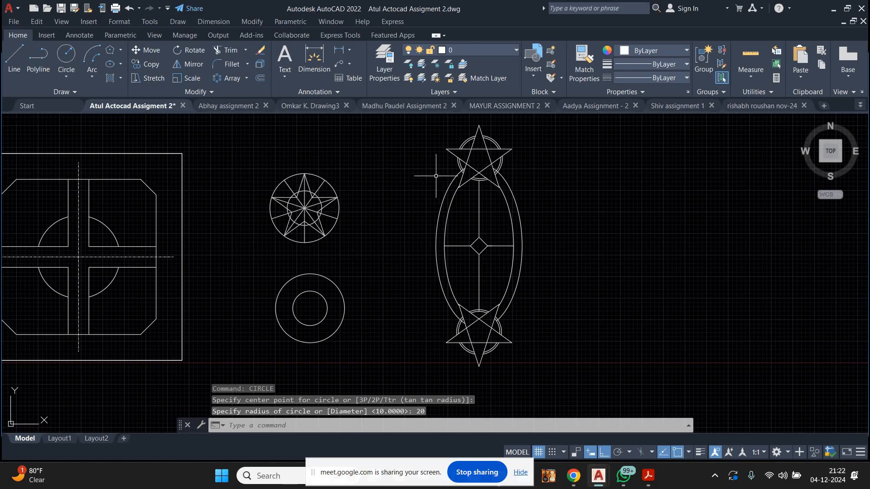
Draw a vertical line from the circles' common center to the top of the outer circle.
click(14, 59)
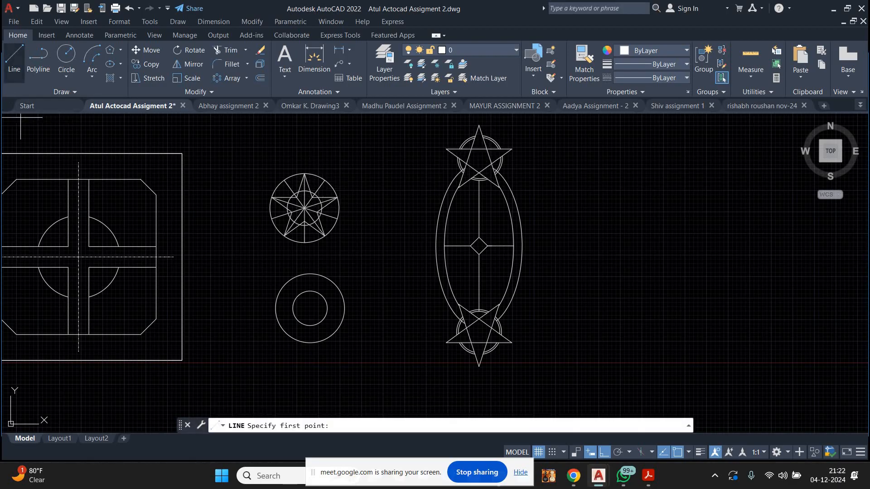
click(310, 309)
click(310, 274)
right_click(370, 236)
click(383, 245)
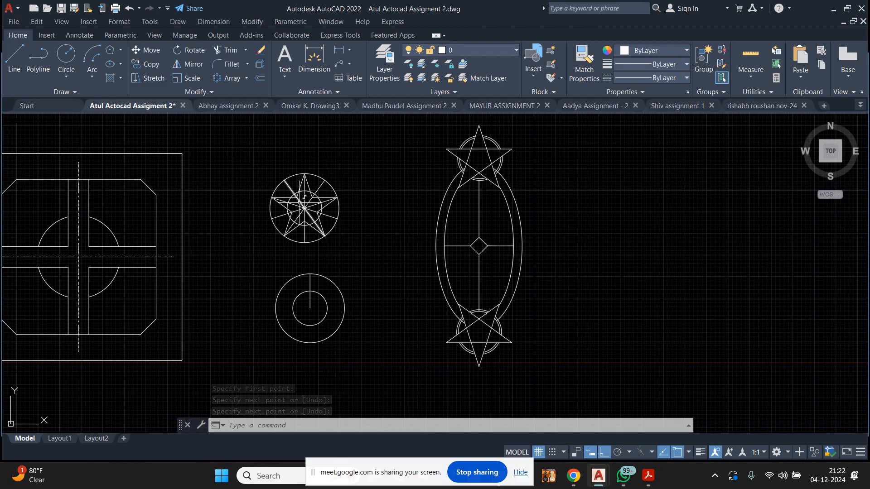
Polar array the vertical radius line about the circles' center with 10 items over 360 degrees.
scroll(317, 330, up, 2)
click(324, 257)
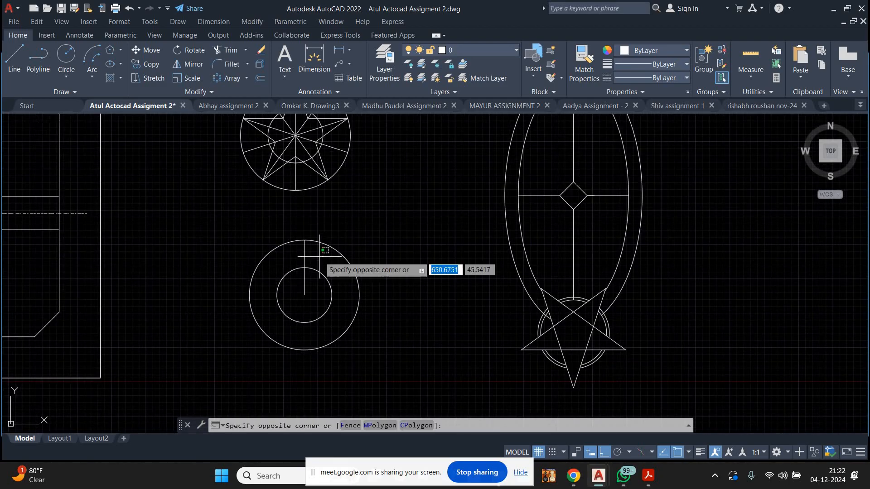
click(293, 257)
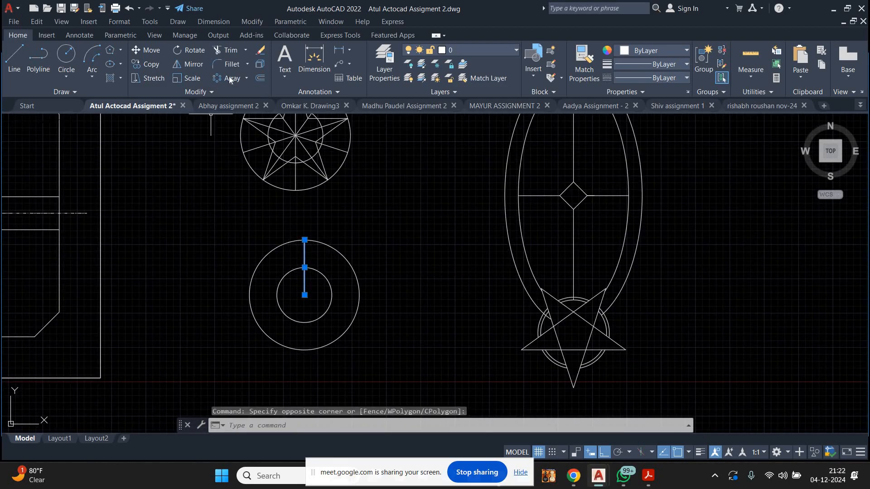
click(229, 77)
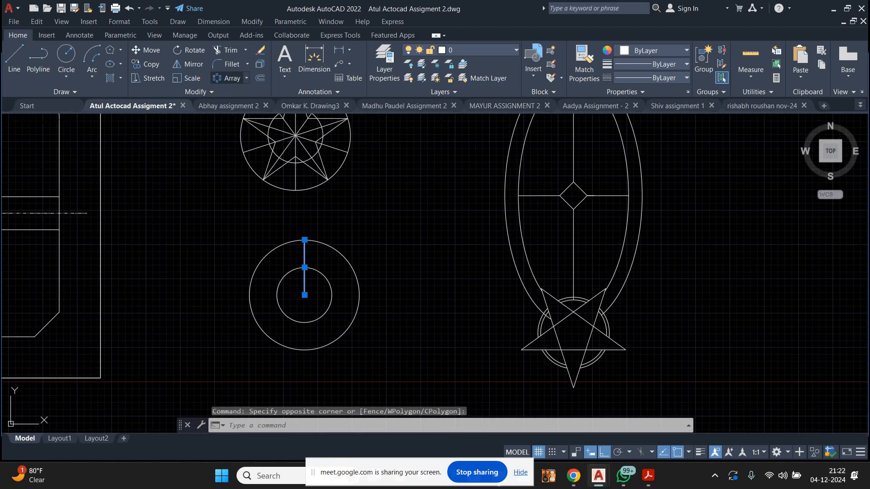
click(305, 295)
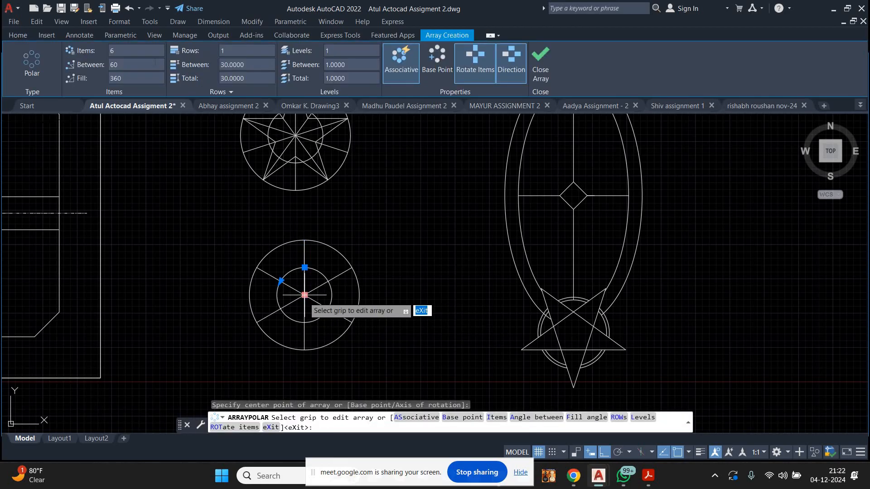
click(141, 54)
text(10)
key(Return)
key(Return)
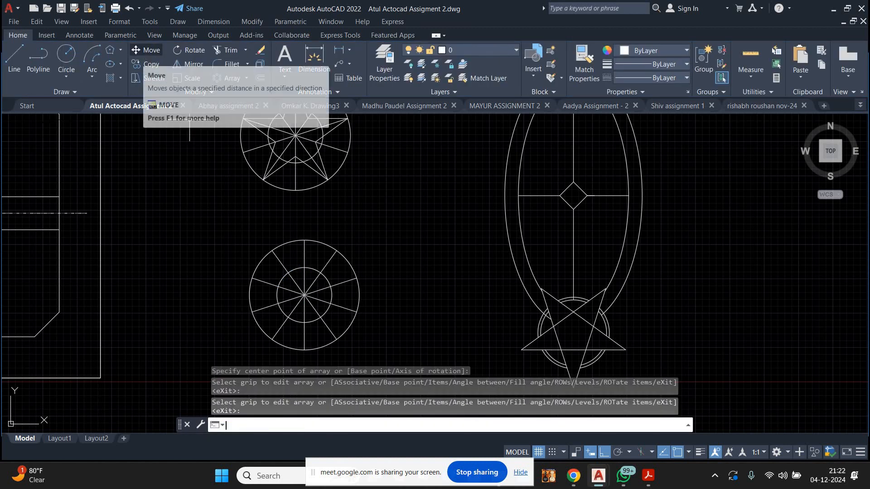
Draw a line from the top of the outer circle to where the adjacent left spoke crosses the inner circle.
middle_drag(225, 181, 196, 148)
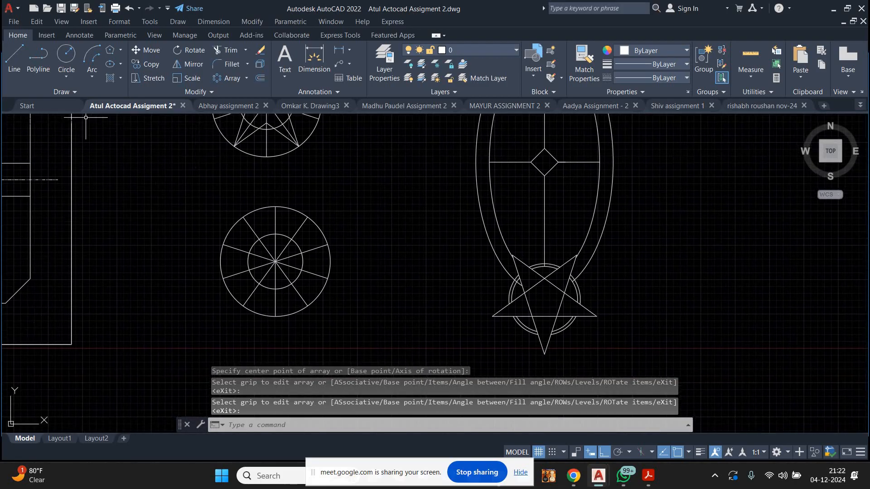
click(14, 54)
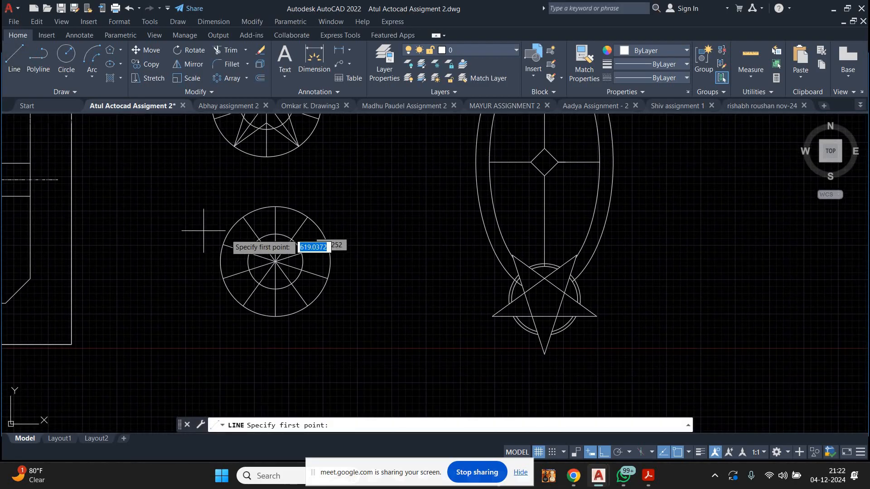
click(275, 207)
click(260, 239)
right_click(315, 182)
click(316, 193)
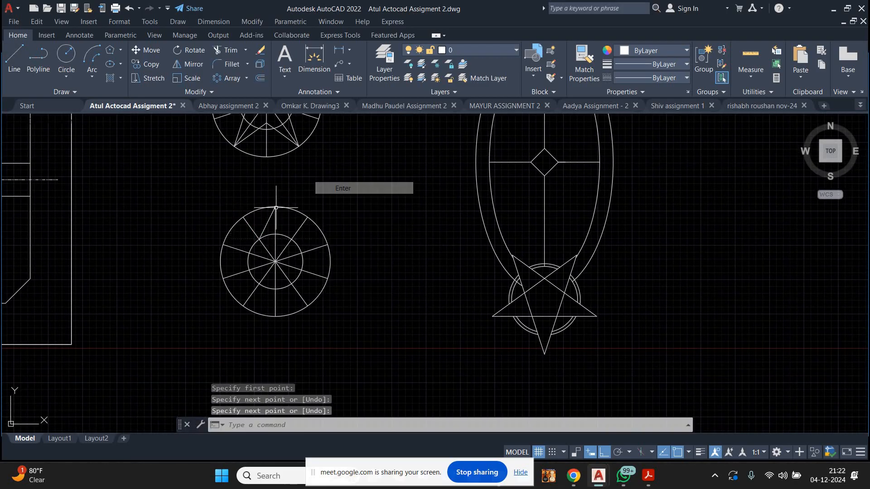
Mirror the slanted line about the vertical spoke, keeping the source line, to form one star point.
click(268, 222)
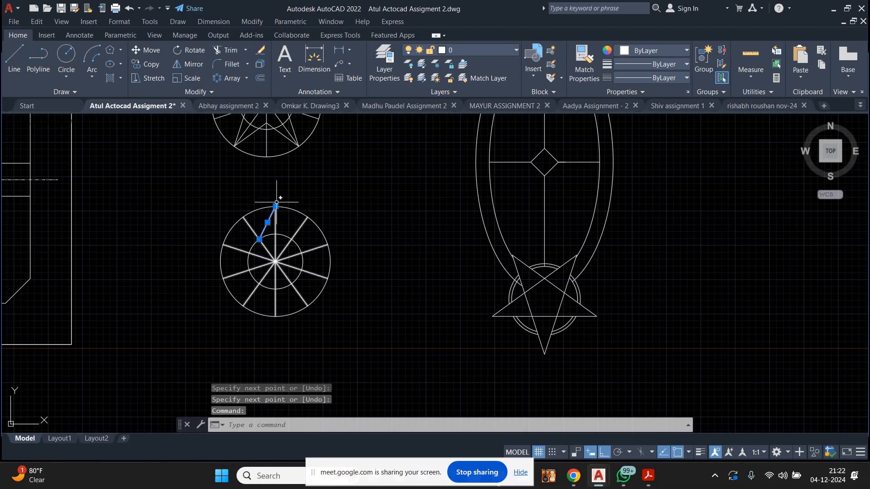
click(188, 64)
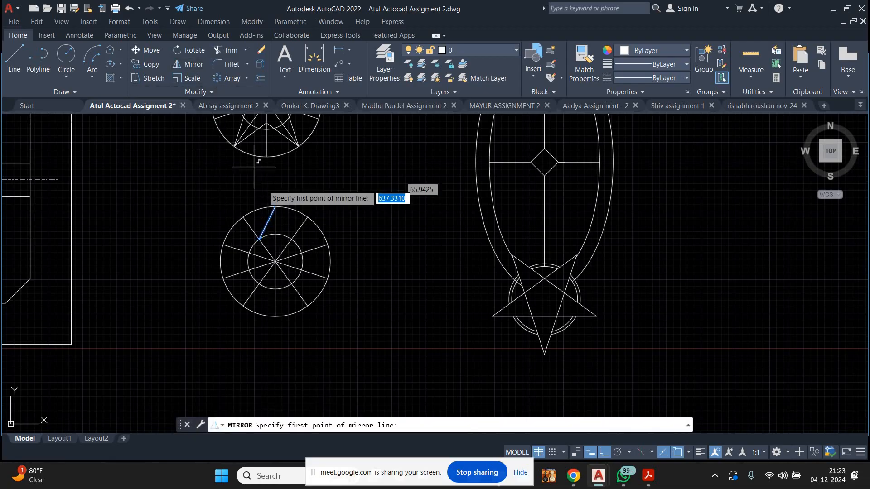
click(276, 207)
click(282, 363)
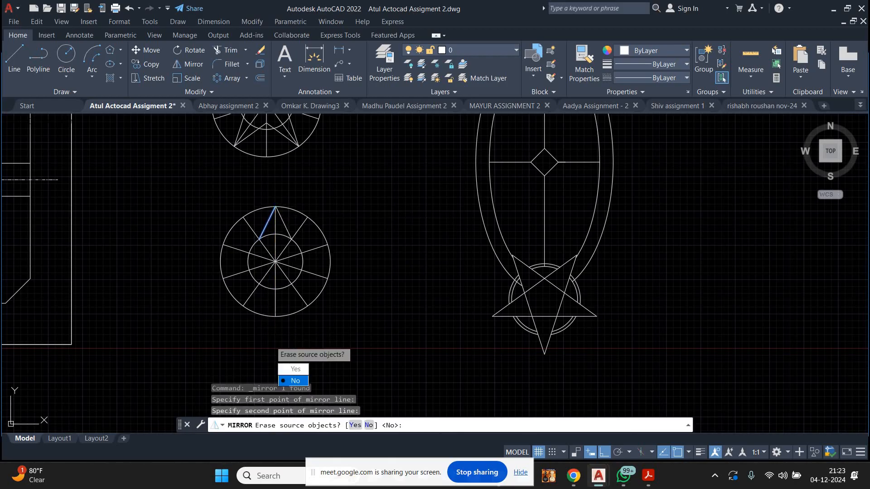
click(293, 381)
Polar array the two star-point lines about the circles' center with 5 items to form the complete star.
scroll(277, 220, up, 2)
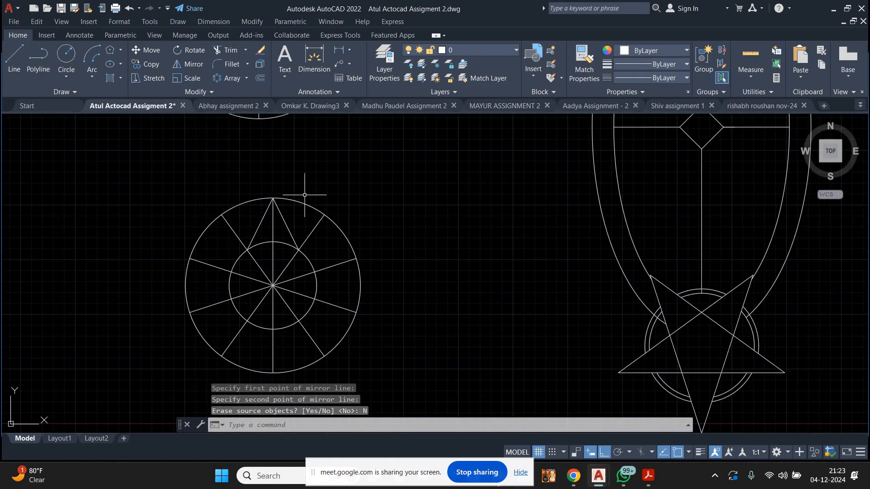
middle_drag(305, 194, 300, 169)
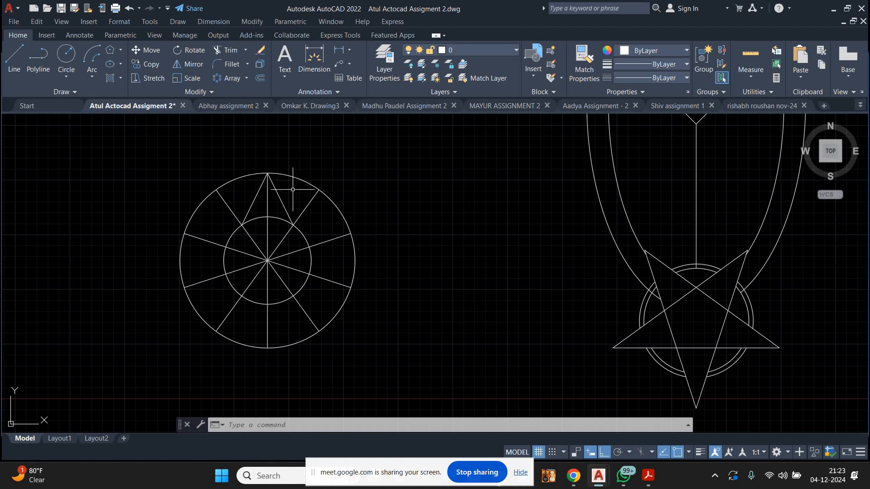
click(280, 197)
click(255, 199)
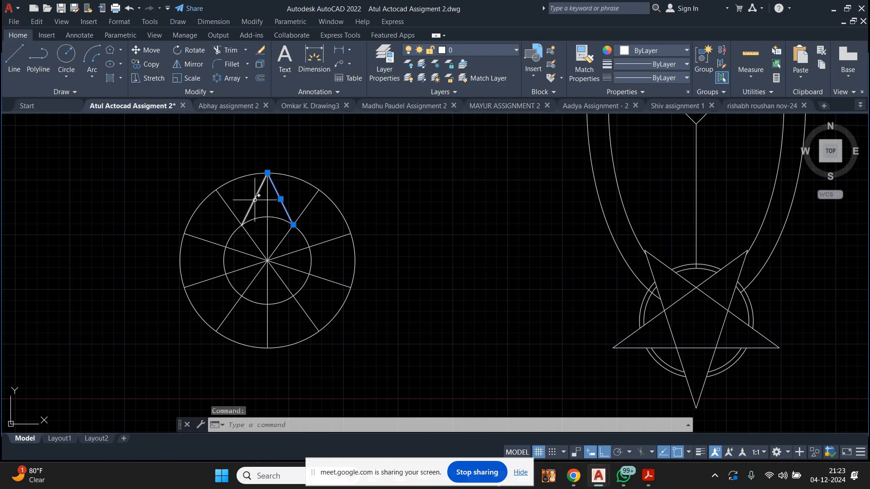
scroll(209, 237, down, 4)
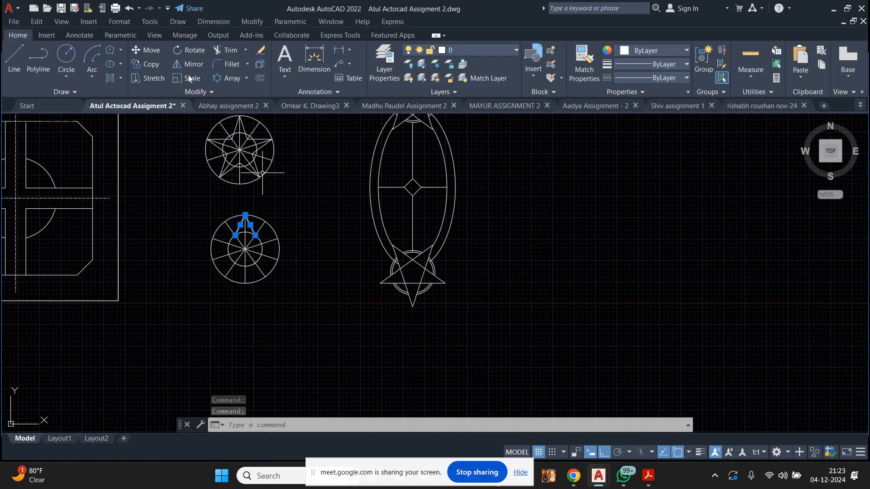
click(227, 77)
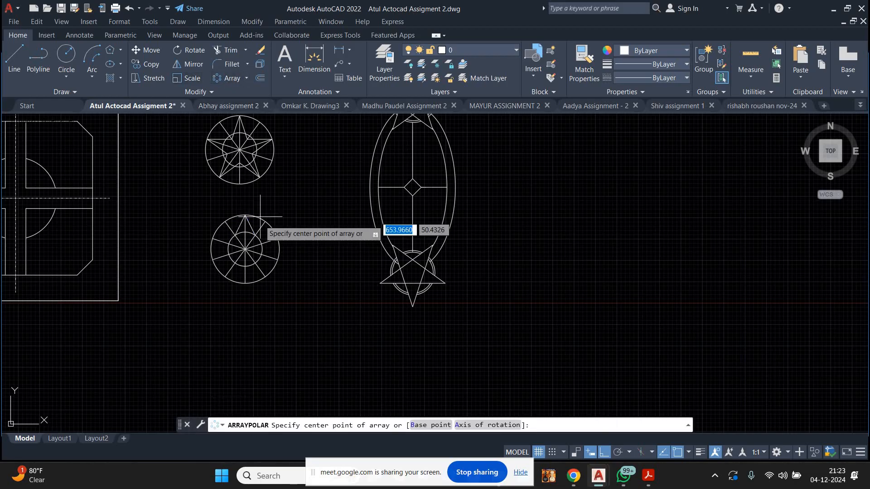
click(245, 249)
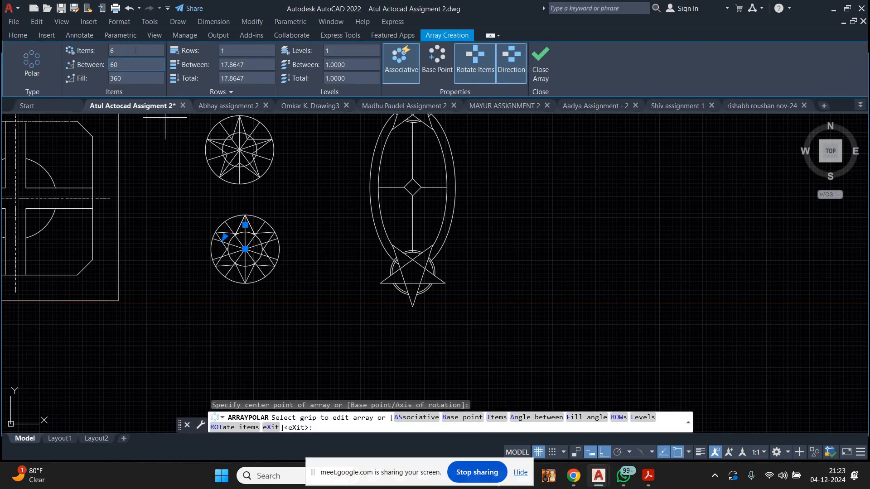
key(Return)
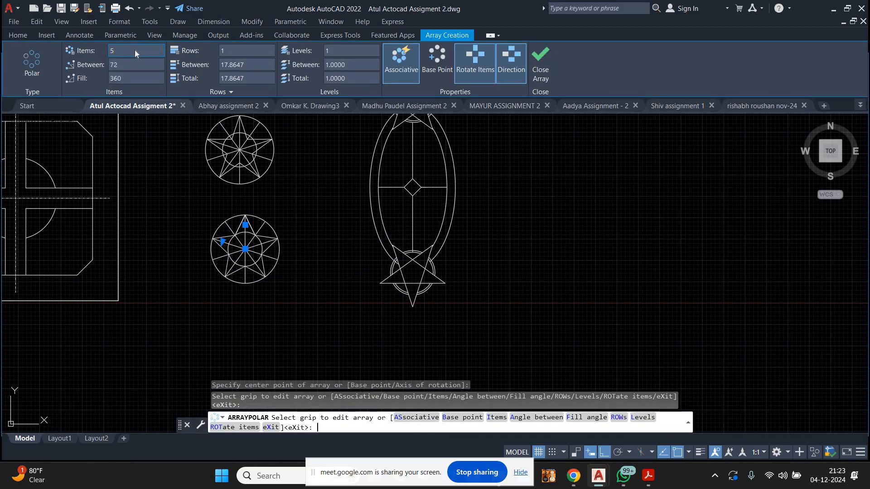
key(Return)
Draw a Start, End, Angle arc of 100 degrees between the midpoints of the upper-right star edges, bulging outward.
scroll(269, 228, up, 2)
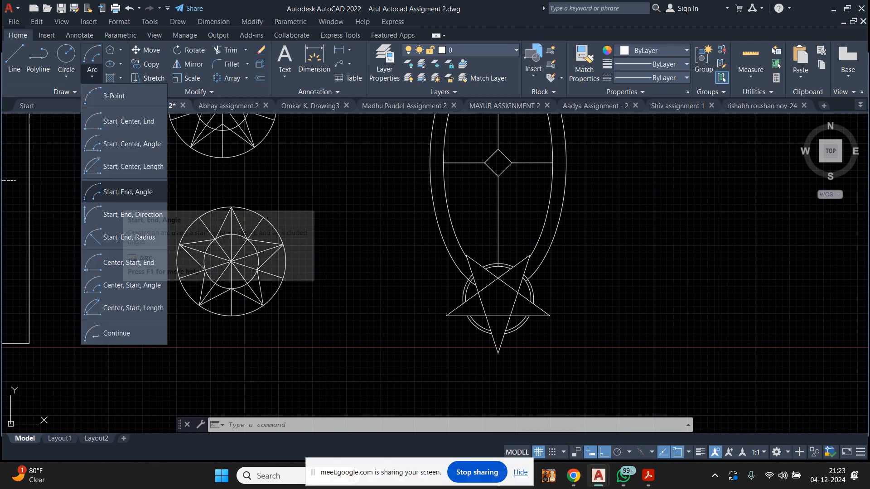
click(125, 191)
scroll(220, 221, up, 4)
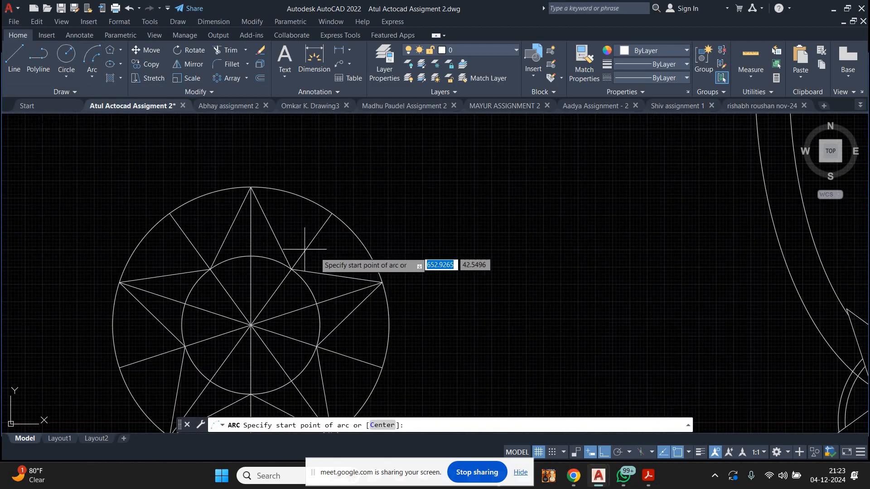
click(337, 276)
click(271, 228)
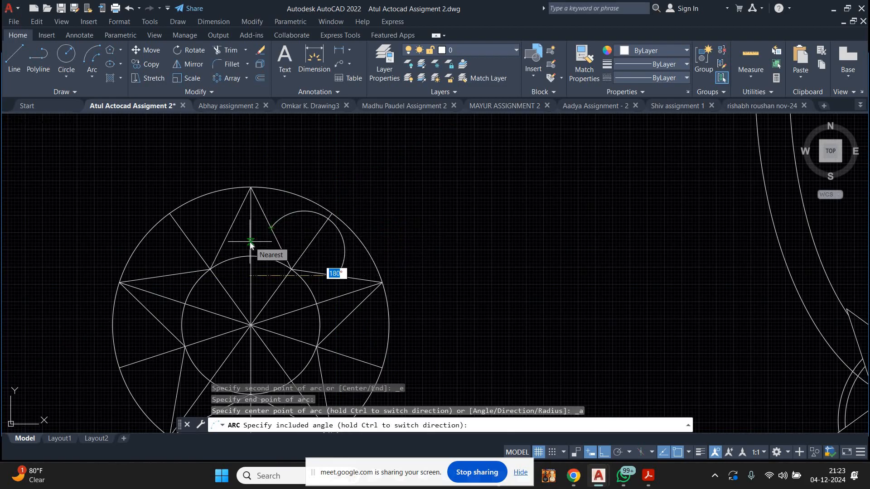
text(100)
key(Return)
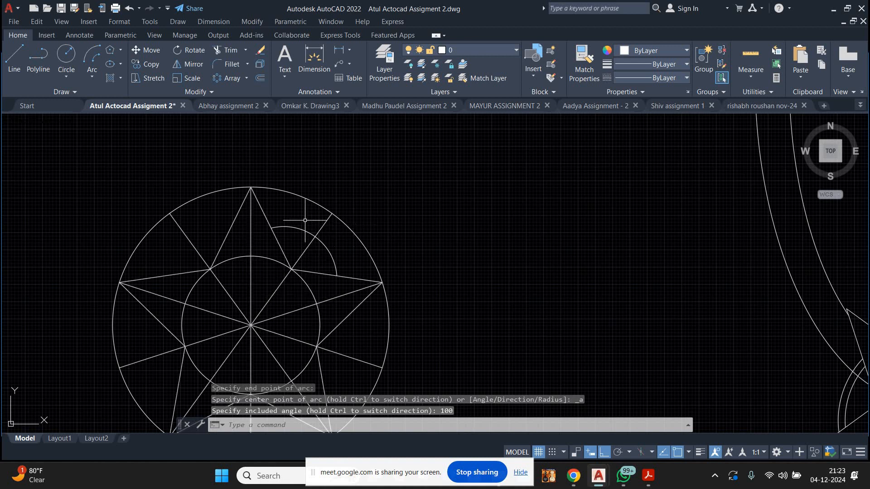
Offset the arc inward by a distance of 1.
scroll(294, 233, up, 4)
middle_drag(295, 235, 296, 161)
click(304, 155)
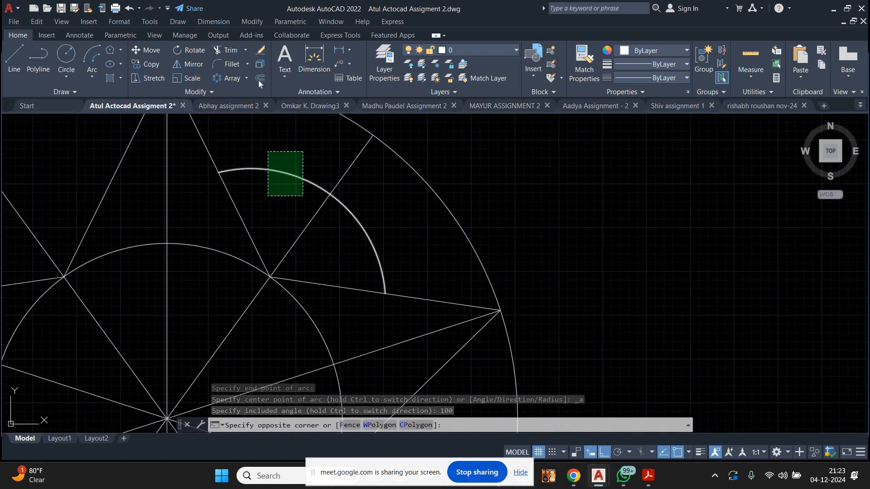
click(262, 196)
click(260, 78)
click(294, 155)
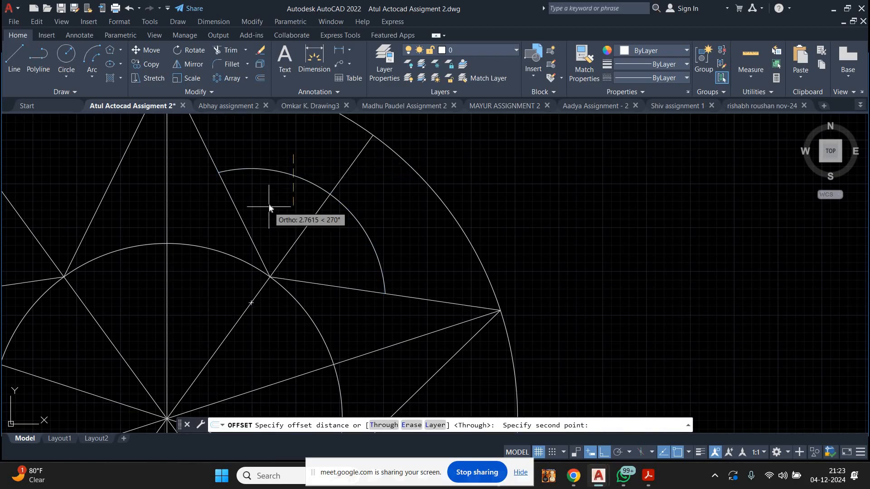
text(1)
key(Return)
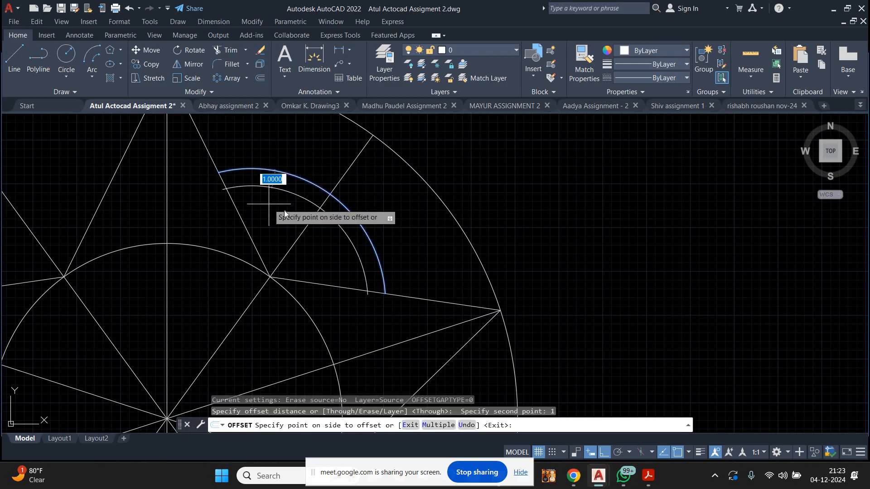
click(285, 213)
right_click(269, 204)
click(294, 211)
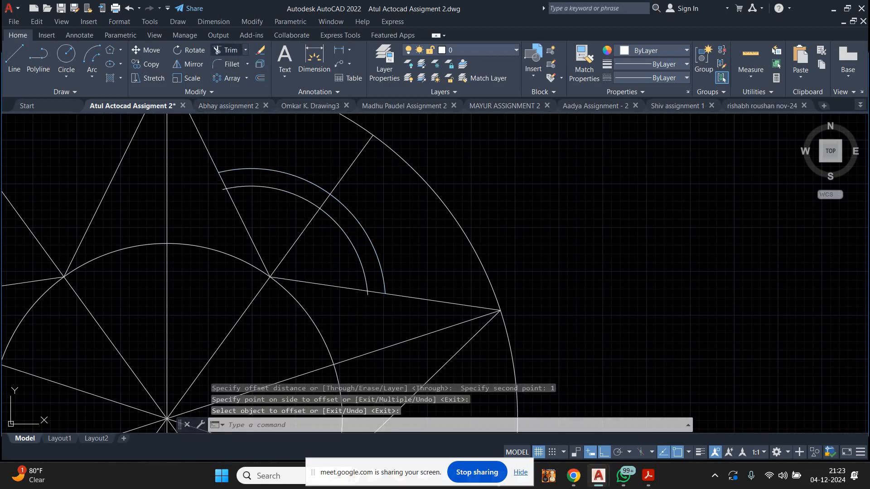
Trim both ends of the inner offset arc back to the star edges.
click(226, 50)
click(223, 189)
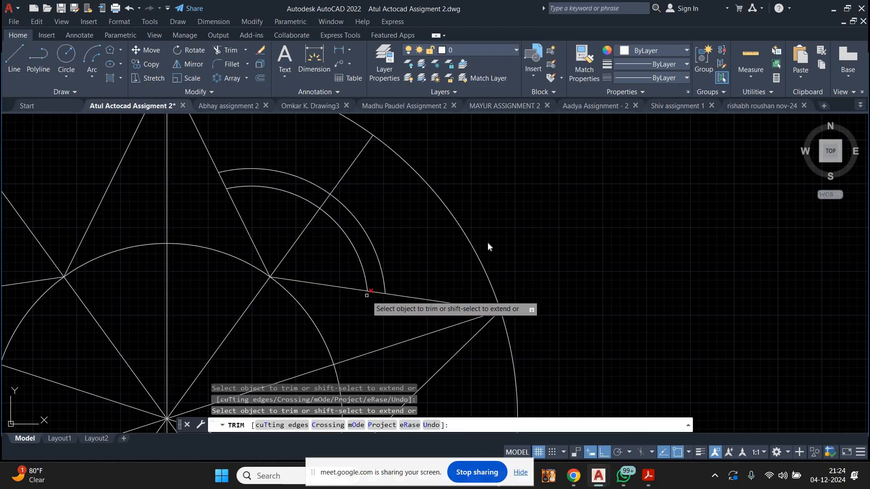
scroll(334, 316, down, 4)
right_click(465, 234)
click(484, 241)
Polar array the two concentric arcs about the circles' center with 5 items, one pair between each two star points.
click(363, 278)
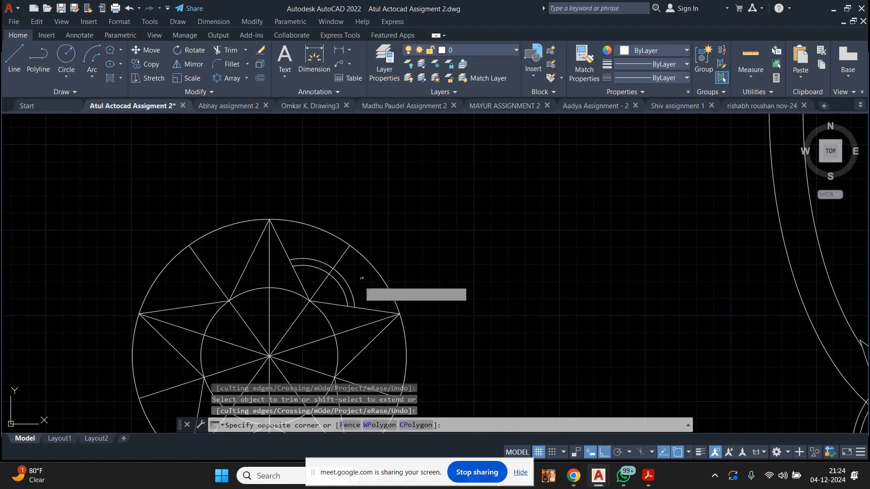
click(334, 298)
middle_drag(341, 294, 351, 190)
click(228, 78)
click(278, 252)
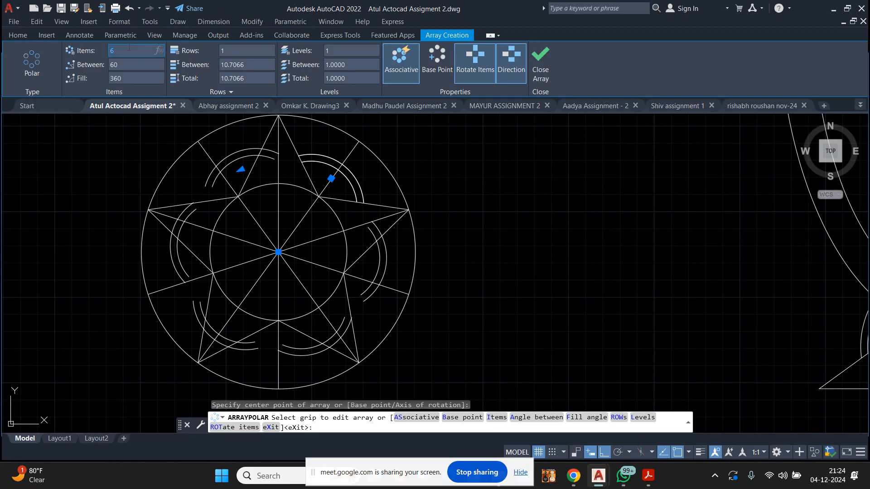
key(Return)
key(Return)
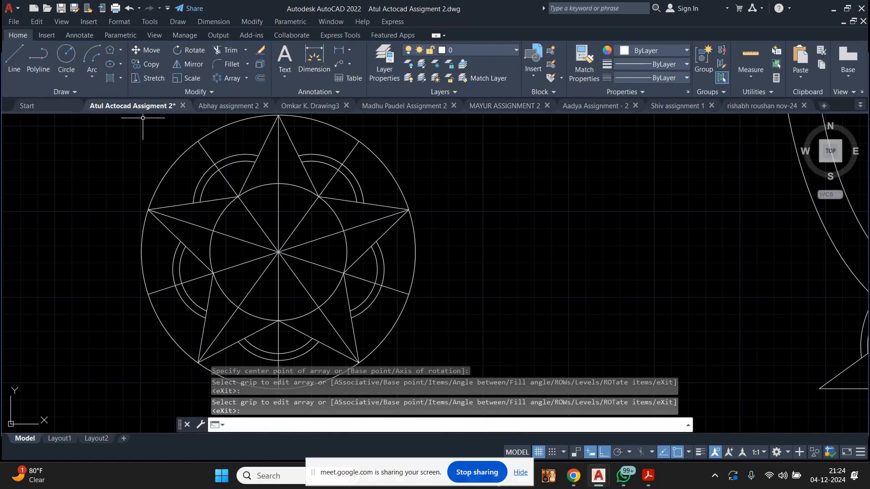
Explode the polar array of spokes inside the star ornament and erase all the resulting spoke lines.
scroll(281, 213, down, 2)
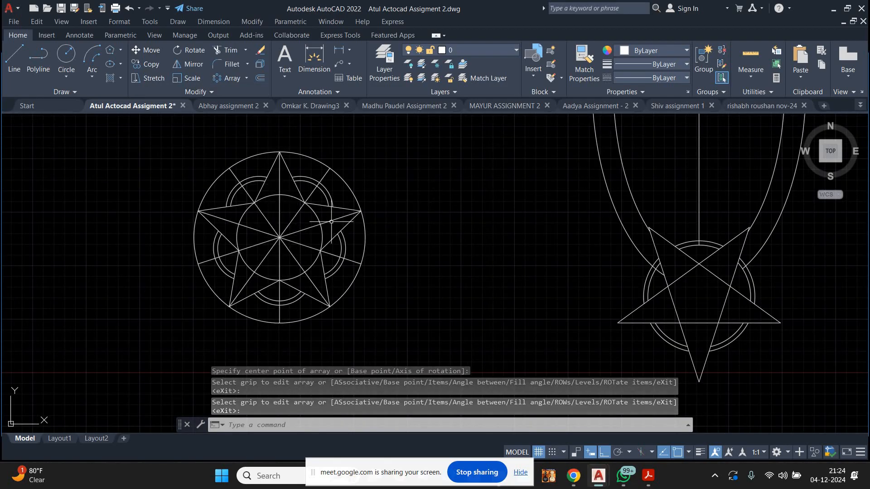
click(305, 221)
click(285, 233)
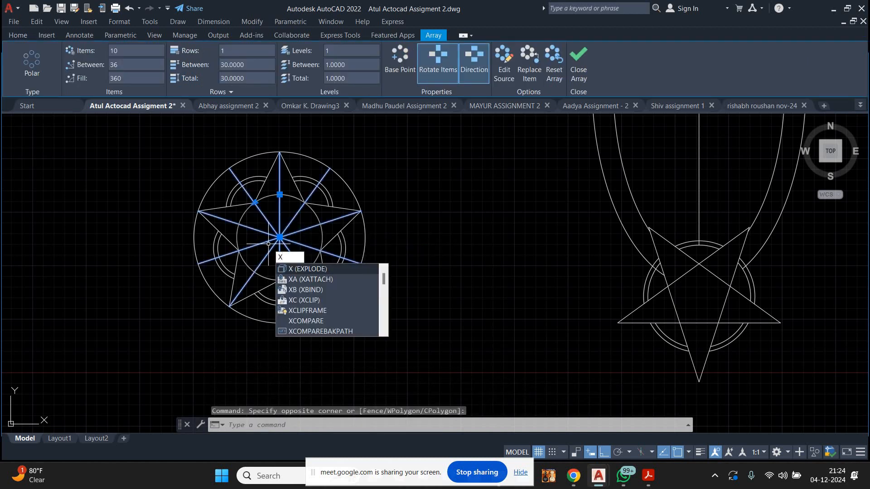
key(Return)
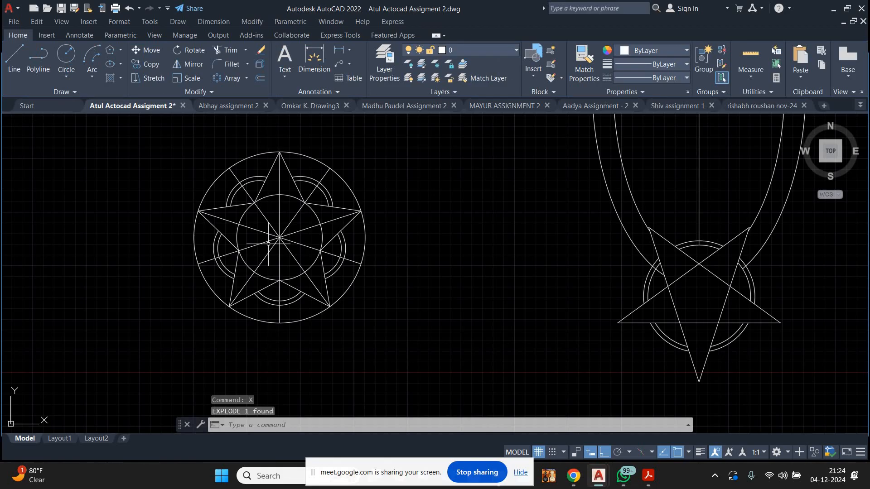
click(306, 220)
click(265, 242)
right_click(452, 189)
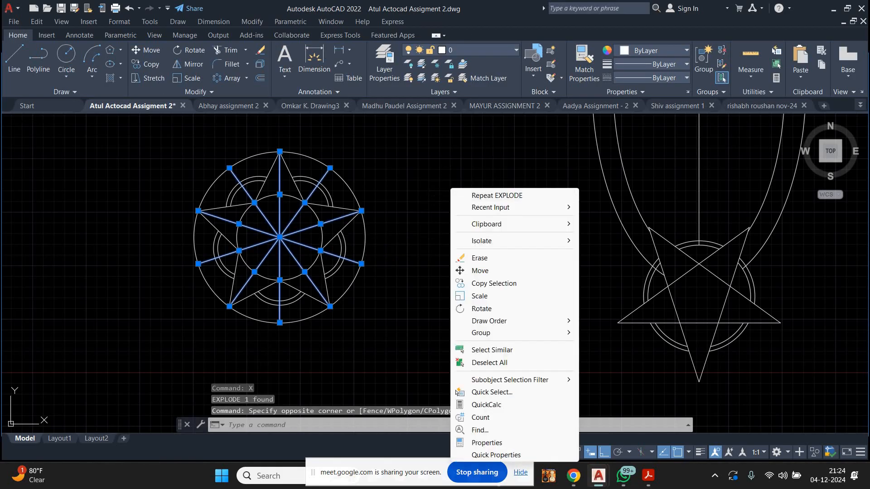
click(480, 258)
Erase the outer circle around the star, keeping the star, its arcs and the inner circle.
click(445, 247)
click(362, 172)
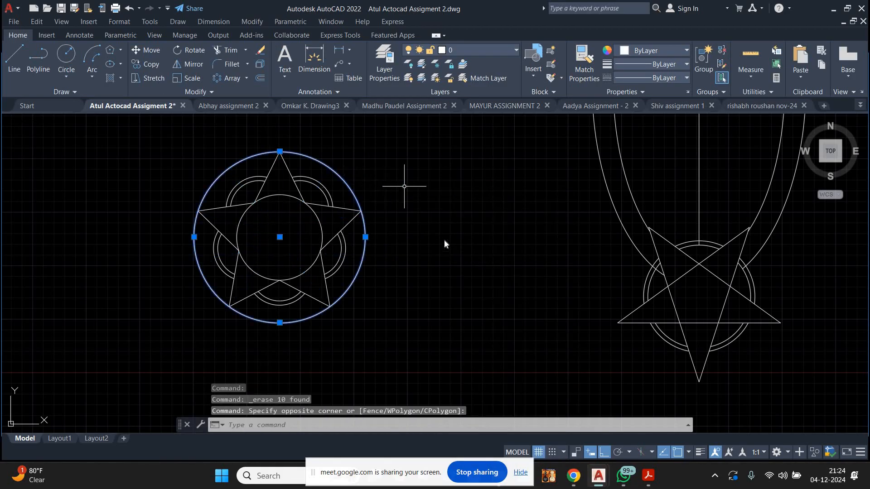
right_click(403, 249)
click(423, 237)
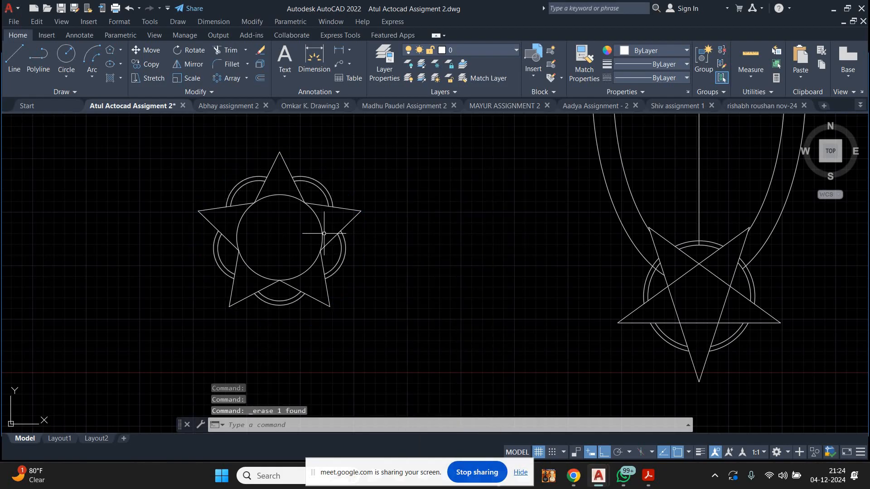
Move the existing ellipse drawing with its two stars horizontally to the right to free space beside the new star.
scroll(313, 259, down, 5)
scroll(364, 250, up, 3)
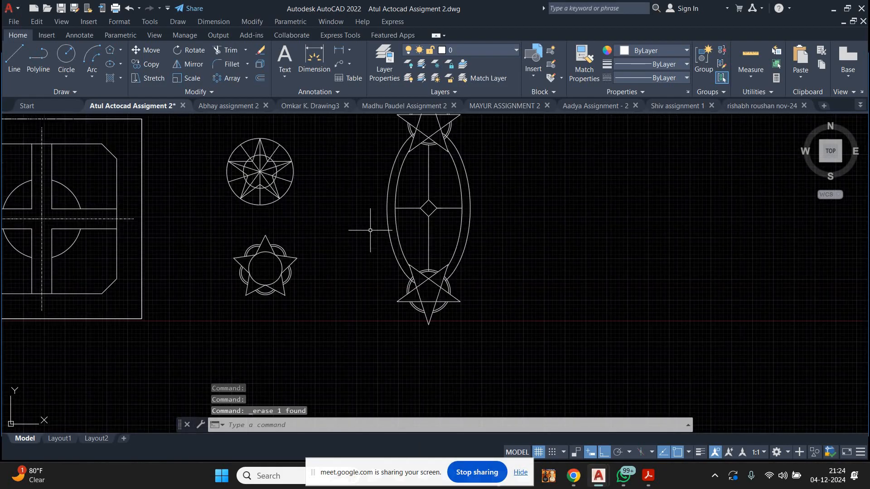
click(549, 157)
click(519, 228)
mouse_move(459, 279)
middle_down()
mouse_move(458, 224)
mouse_move(458, 301)
middle_up()
click(512, 131)
click(379, 346)
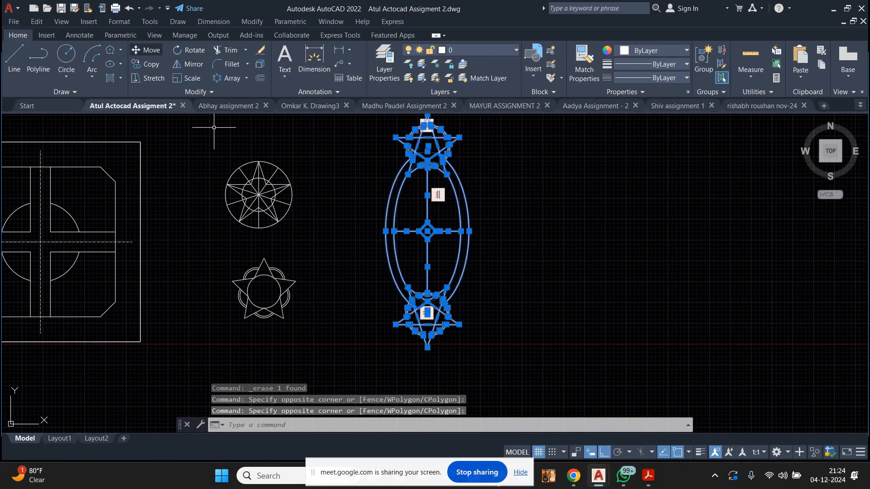
middle_drag(422, 204, 407, 211)
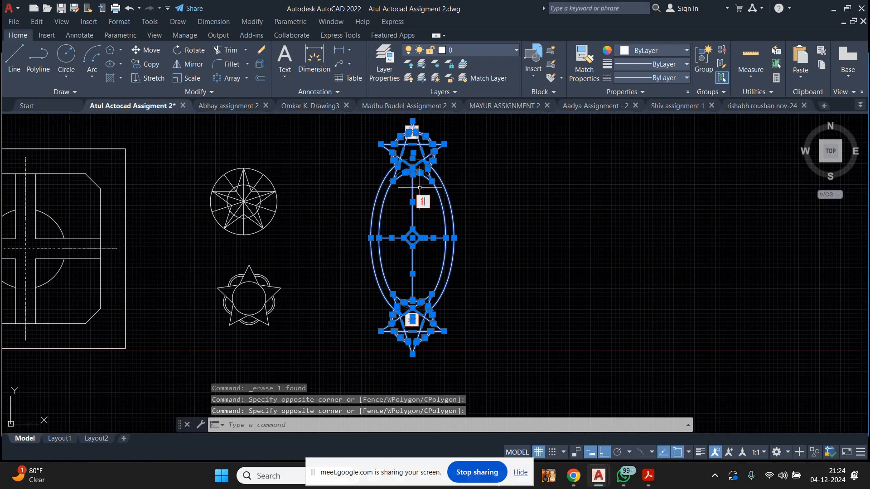
click(576, 454)
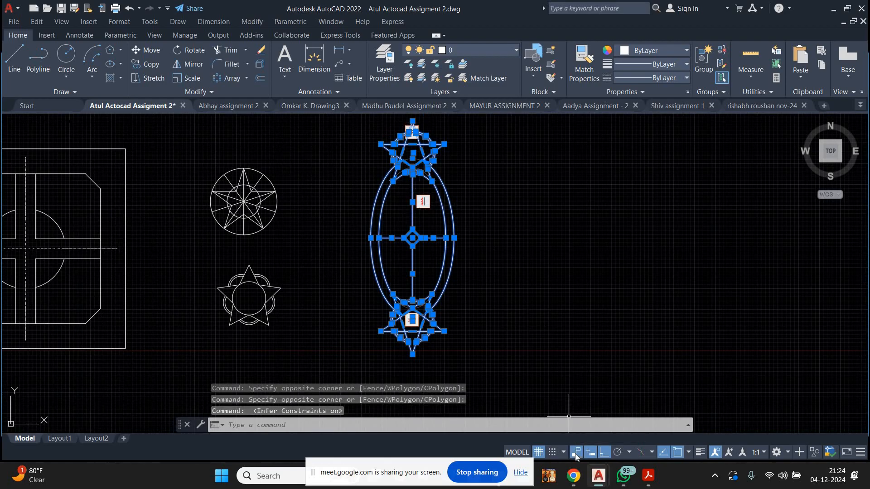
click(145, 50)
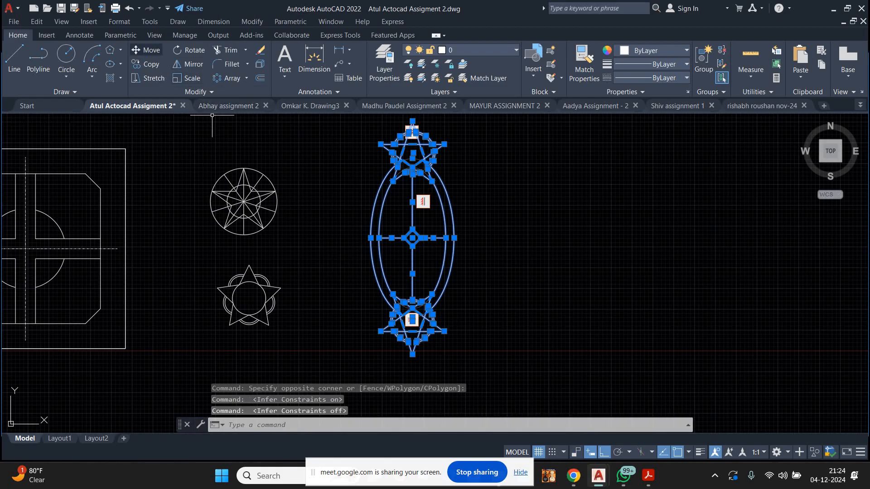
click(318, 147)
click(701, 194)
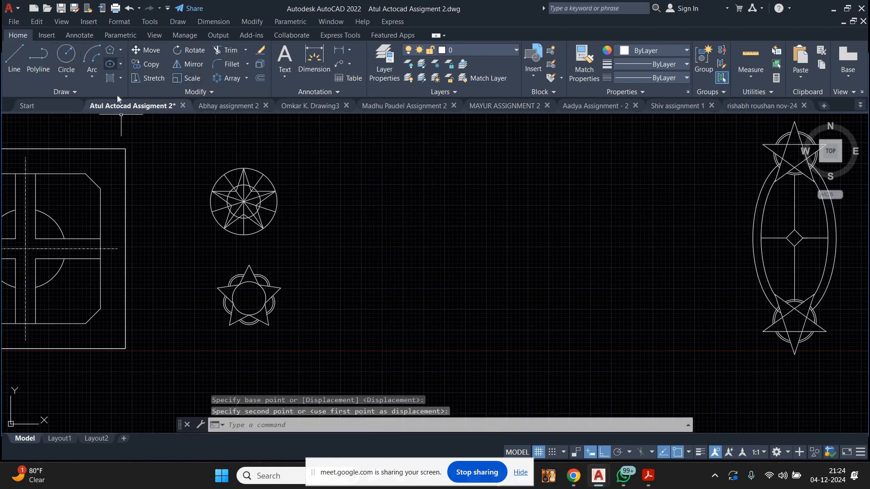
Draw an upright ellipse by its center in the cleared space, with a vertical semi-axis of 60 and a horizontal semi-axis of 35.
click(121, 64)
click(131, 82)
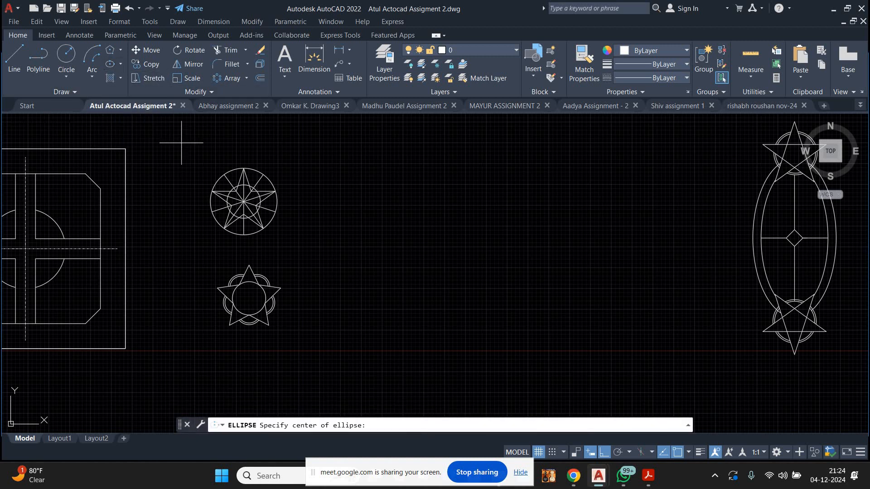
click(492, 268)
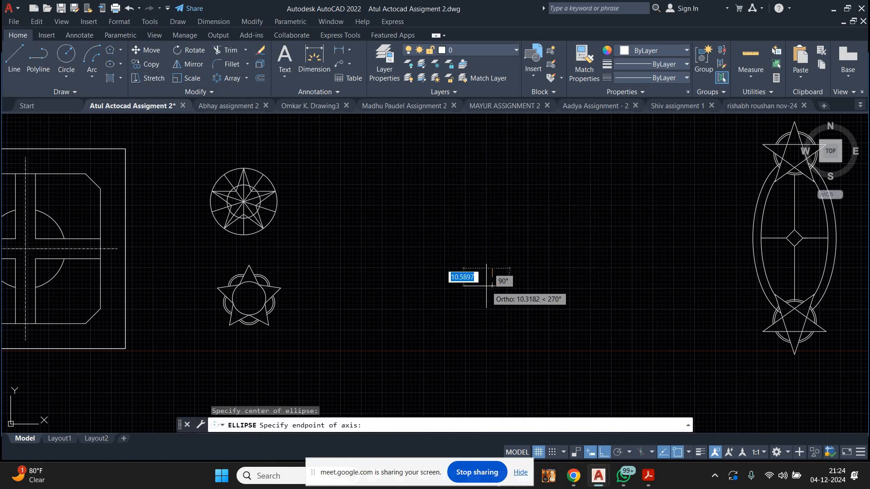
text(60)
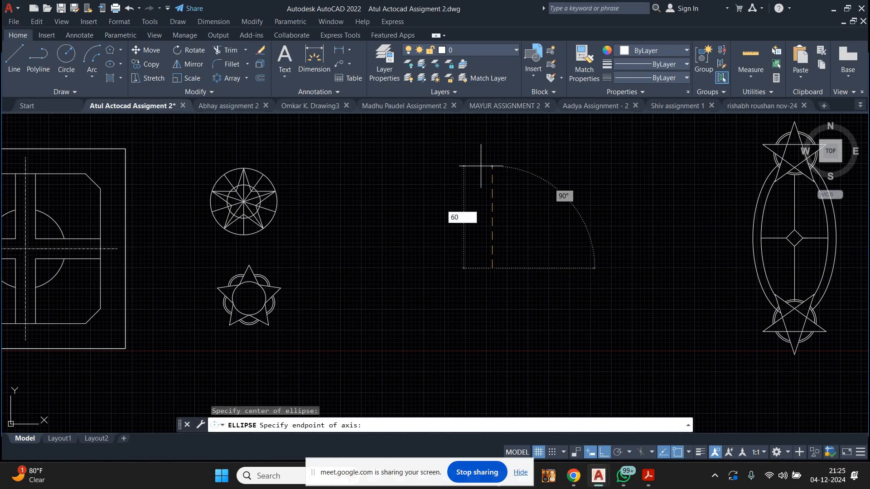
key(Return)
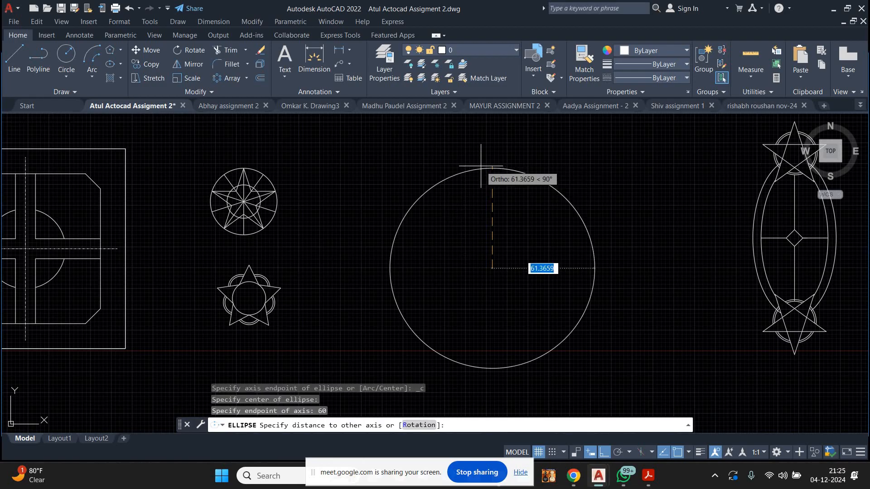
text(3)
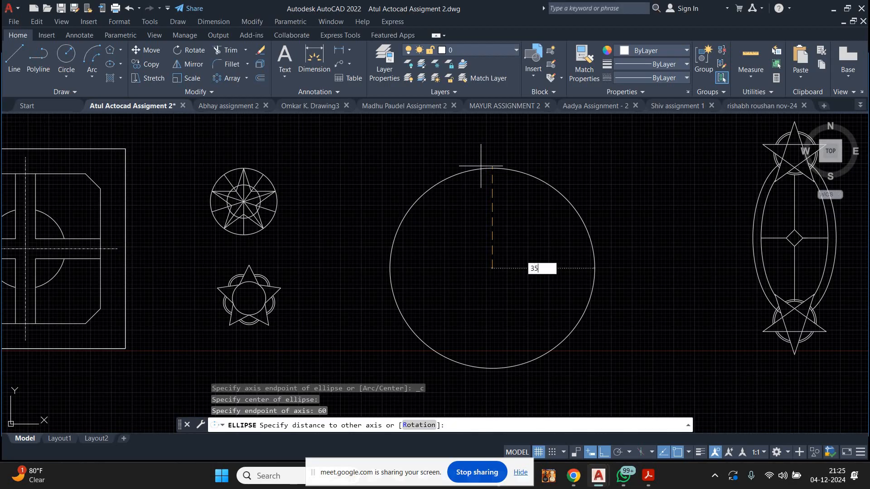
text(5)
key(Return)
right_click(480, 135)
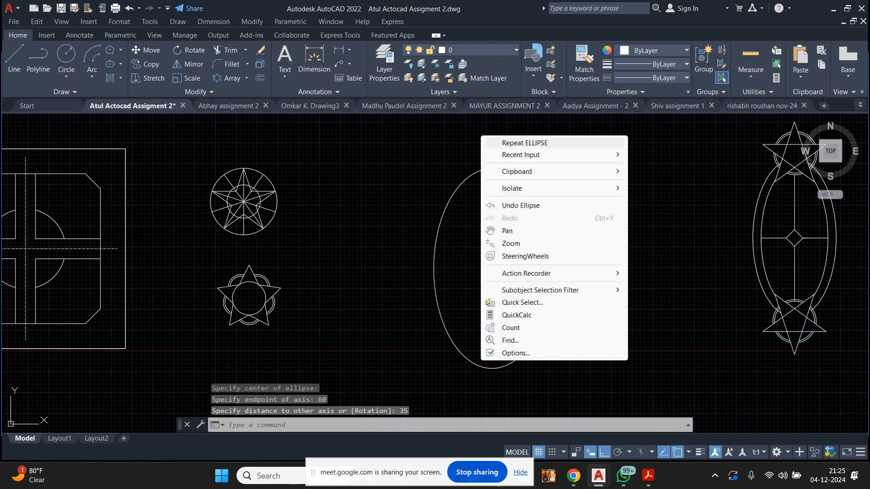
click(503, 142)
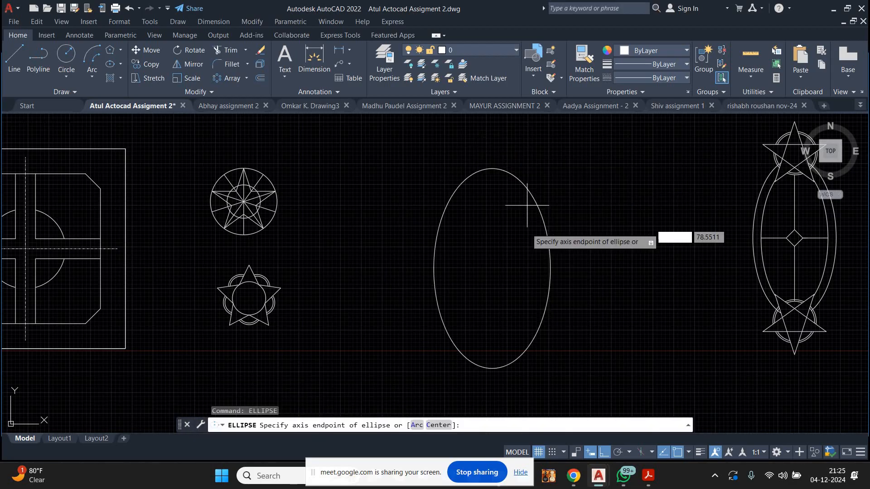
click(493, 268)
text(50)
key(Return)
right_click(477, 138)
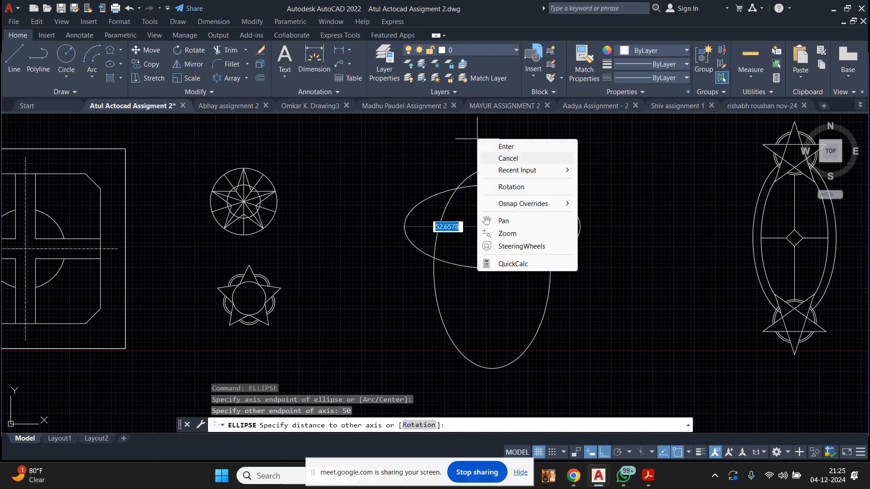
click(502, 156)
Draw a concentric inner ellipse from the same center with a vertical semi-axis of 50 and a horizontal semi-axis of 25.
click(120, 64)
click(121, 90)
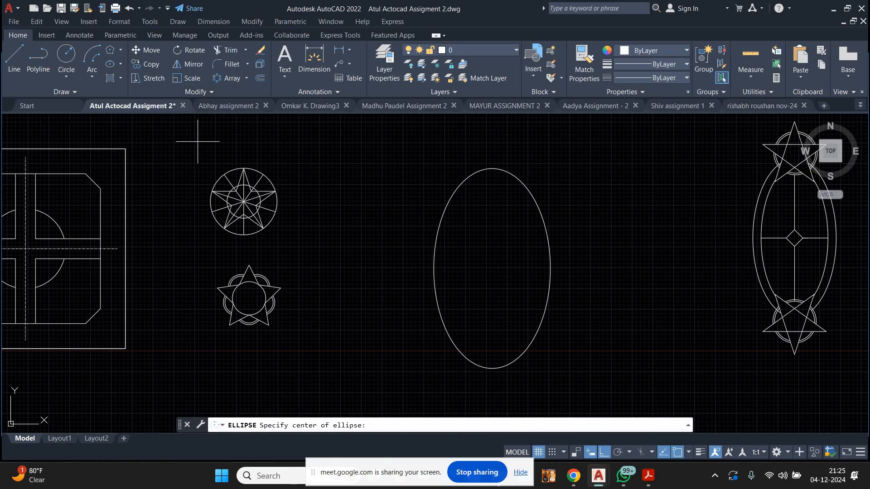
click(492, 268)
text(50)
key(Return)
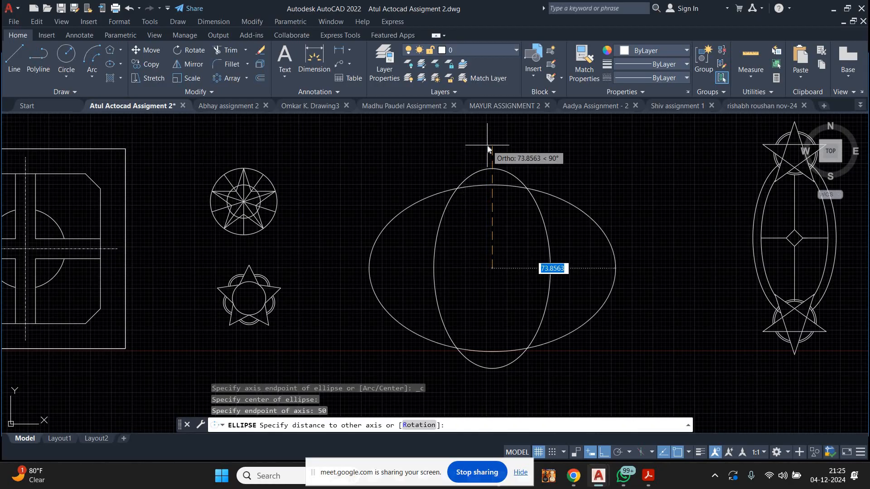
text(25)
key(Return)
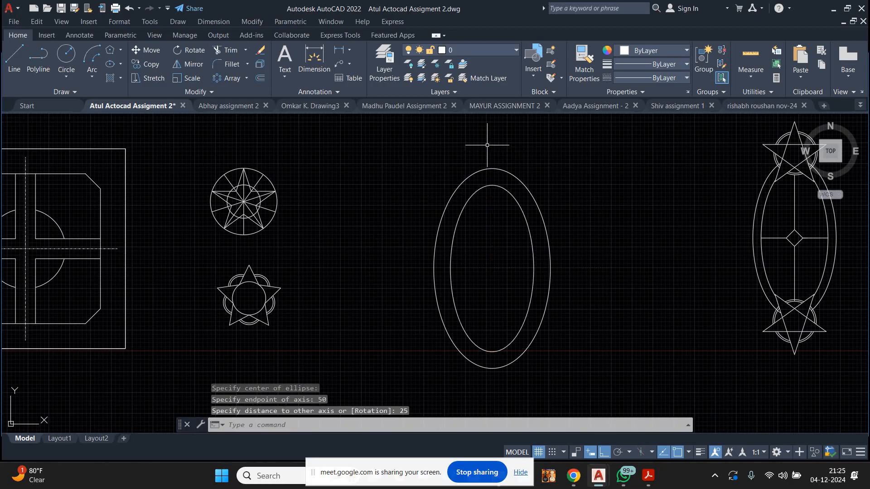
Copy the star ornament with Ortho off, from its circle's bottom quadrant to the top quadrant of the inner ellipse.
click(308, 268)
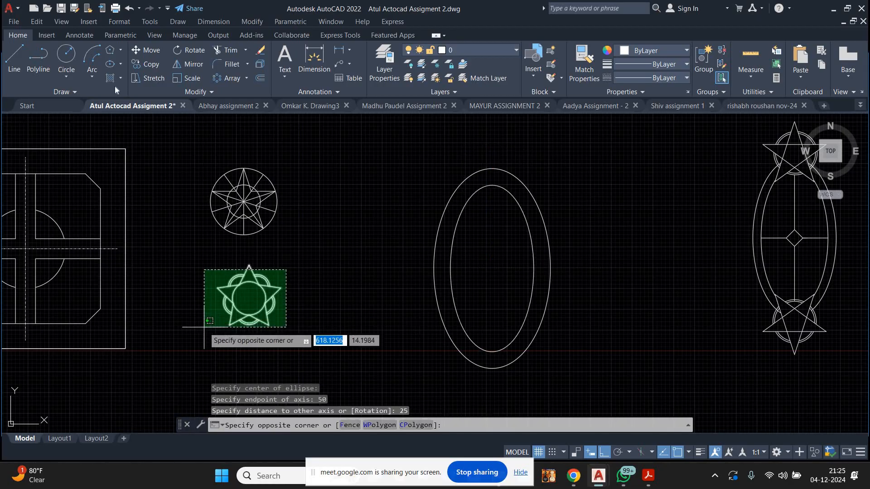
click(204, 326)
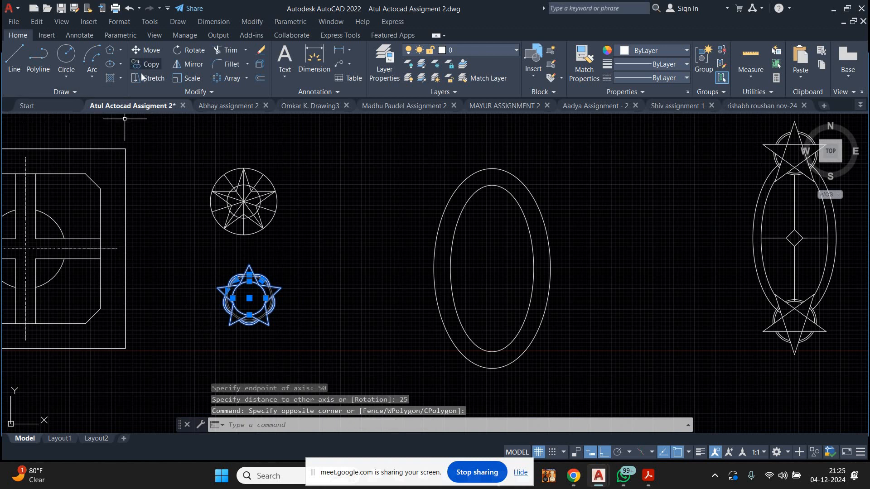
click(146, 65)
scroll(249, 315, up, 6)
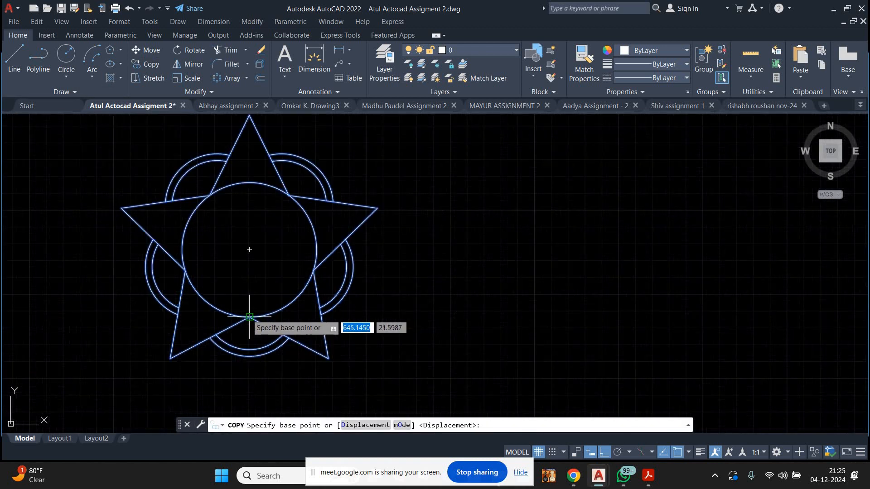
scroll(249, 316, down, 2)
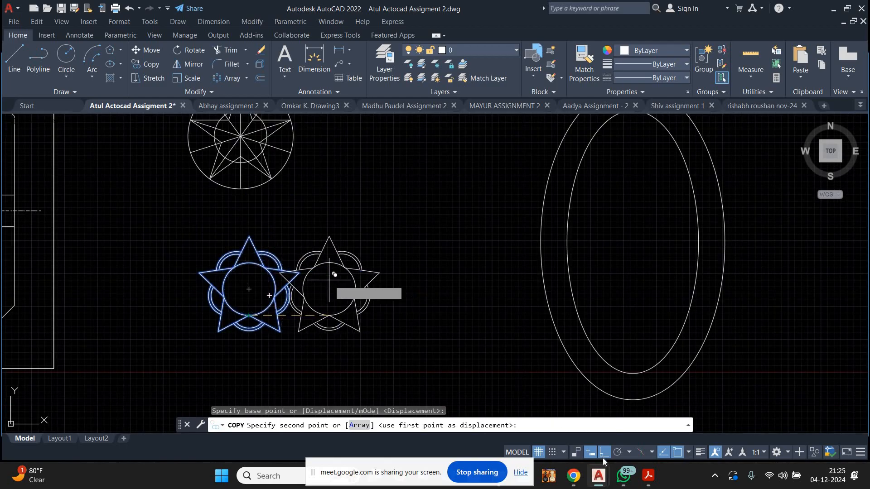
key(F8)
scroll(559, 258, up, 4)
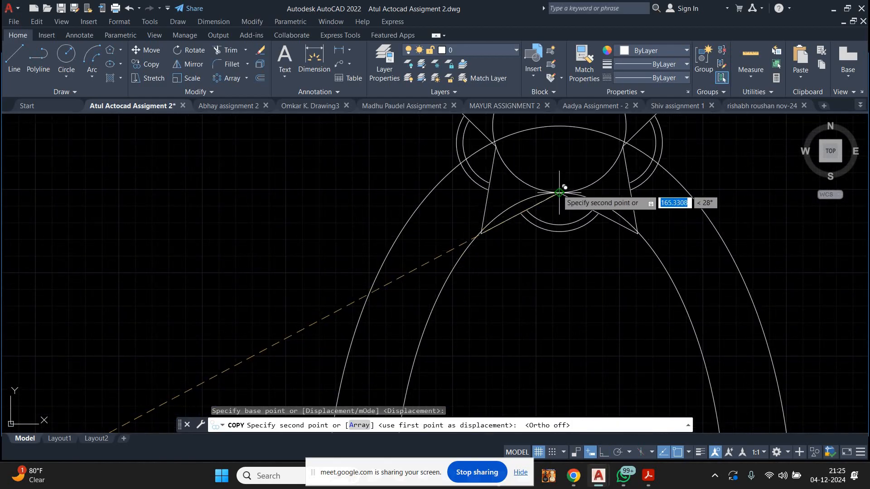
click(559, 192)
right_click(199, 179)
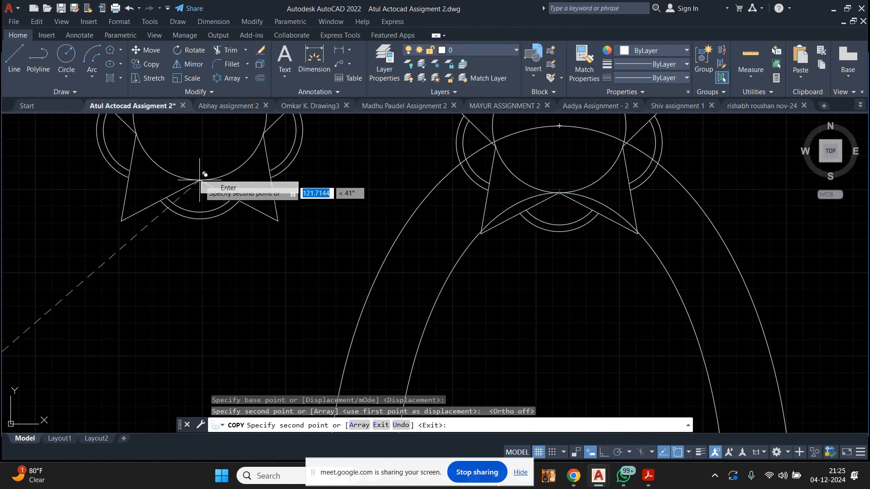
click(217, 187)
Erase the circle inside the star ornament copied to the top of the inner ellipse.
scroll(217, 187, down, 4)
middle_drag(387, 196, 381, 216)
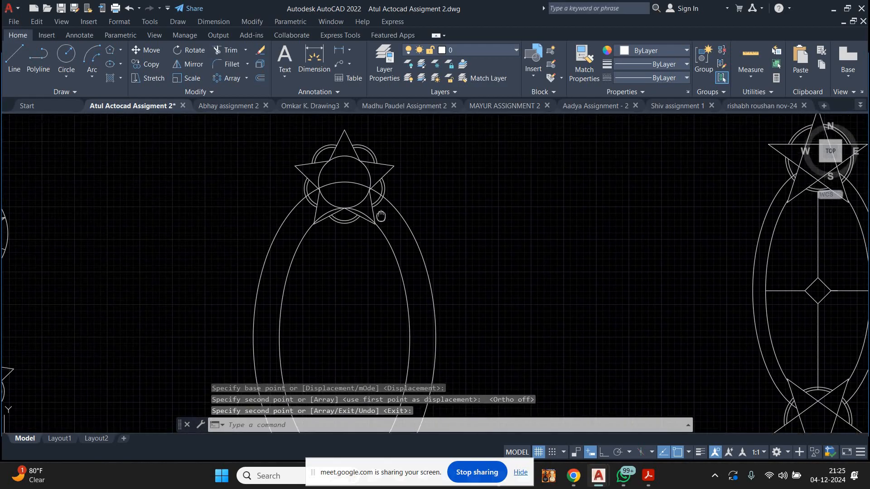
click(369, 175)
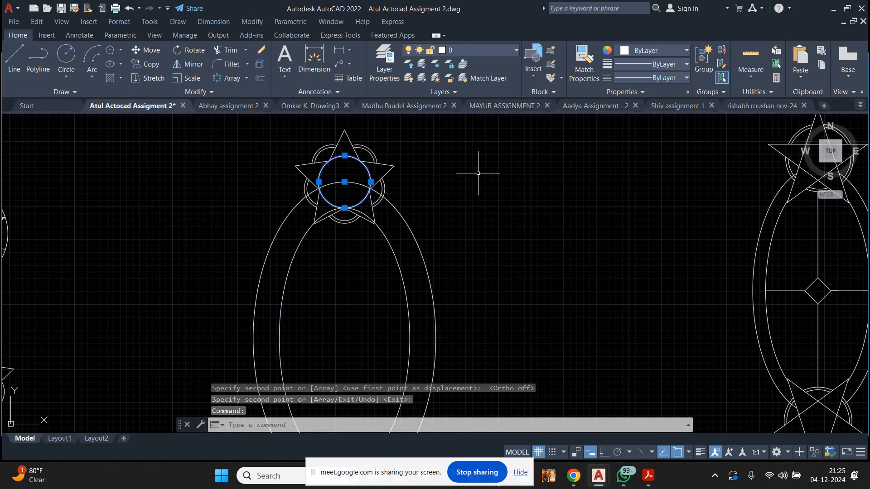
right_click(477, 171)
click(507, 240)
Mirror the top star ornament about a horizontal line through the outer ellipse's side quadrant, keeping the source objects.
scroll(393, 209, down, 3)
click(321, 150)
click(411, 220)
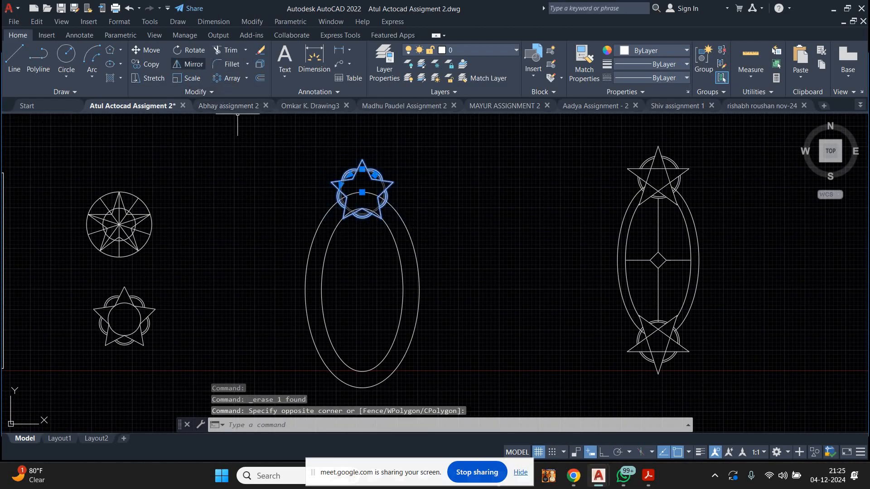
text(mi)
key(Return)
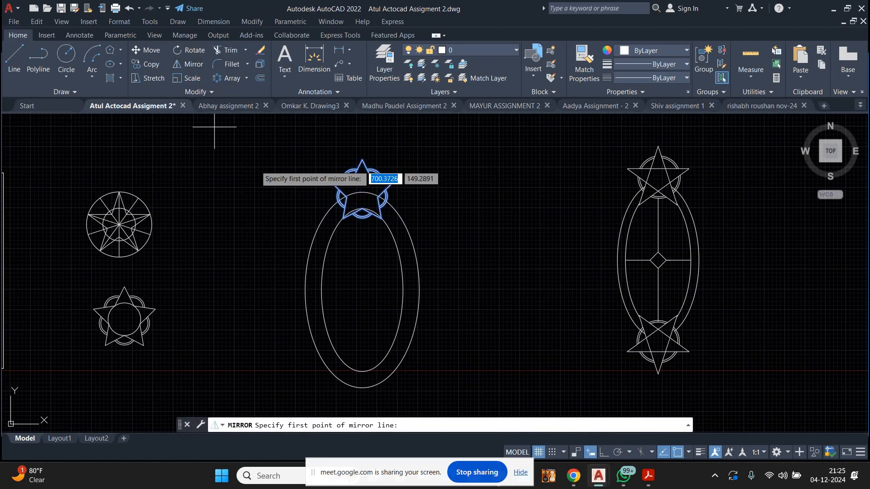
click(420, 289)
click(519, 328)
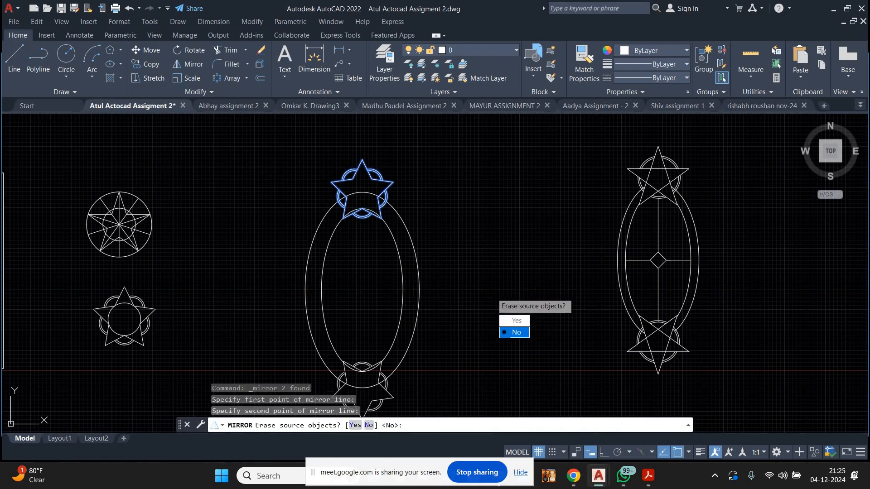
click(516, 332)
Review the redrawn double-ellipse design beside the student's original, and close the drawing without saving.
scroll(430, 278, down, 3)
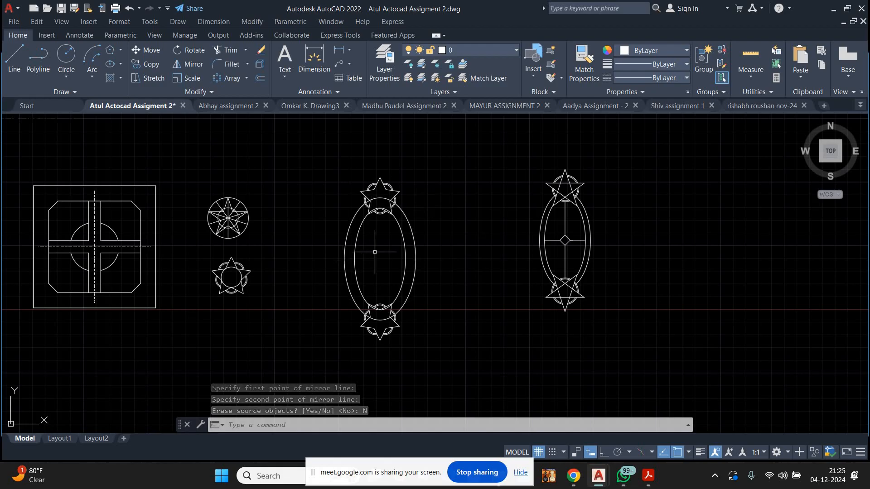
scroll(374, 241, down, 2)
scroll(375, 241, down, 2)
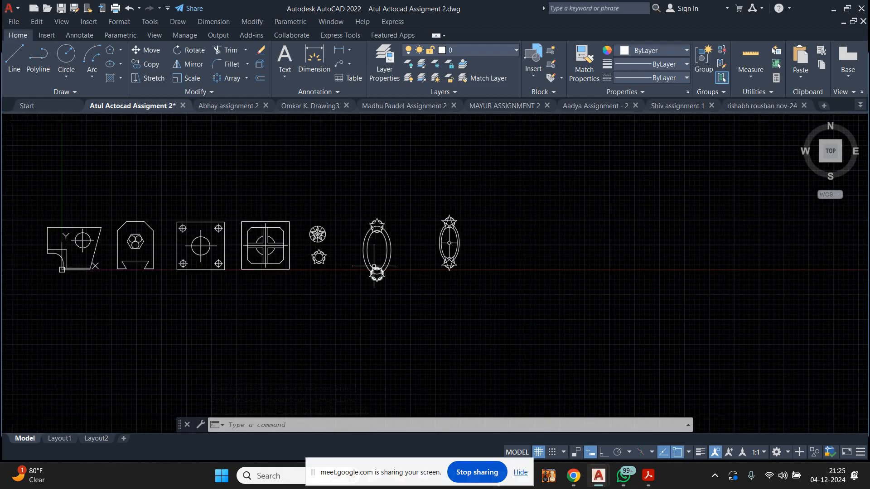
scroll(369, 260, up, 4)
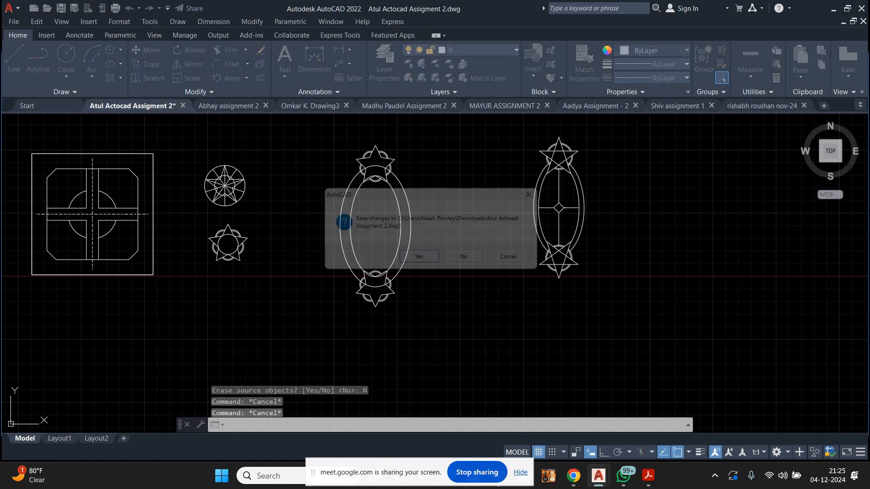
click(474, 261)
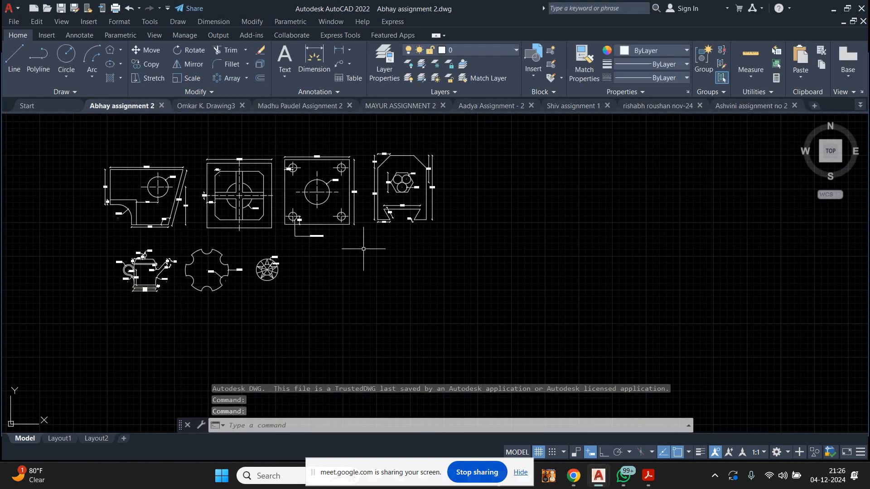
Inspect the dimensioned teapot, notched disc and star circle in the next student's assignment 2, and close the file without saving.
scroll(164, 186, up, 2)
scroll(154, 322, up, 5)
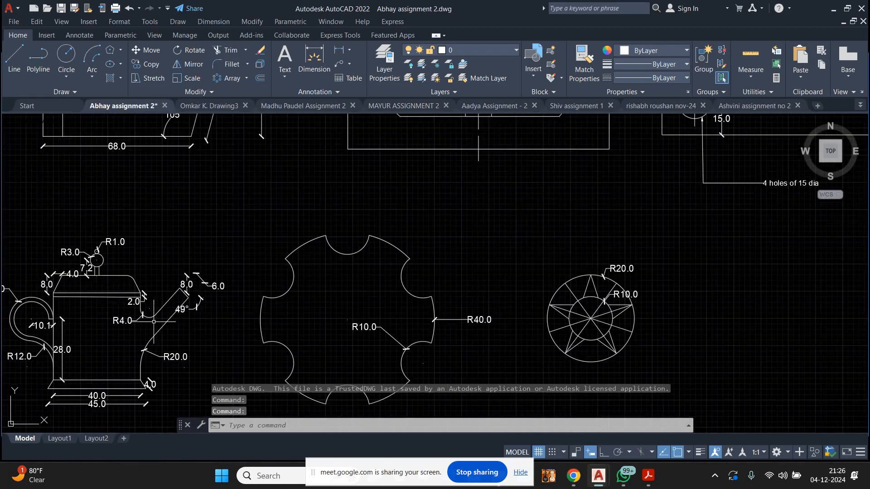
scroll(184, 304, down, 5)
scroll(329, 256, down, 2)
click(165, 106)
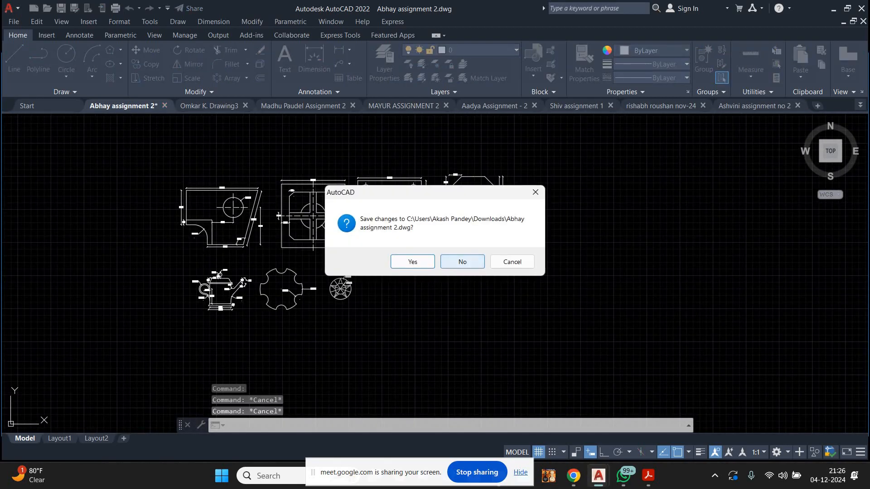
click(462, 262)
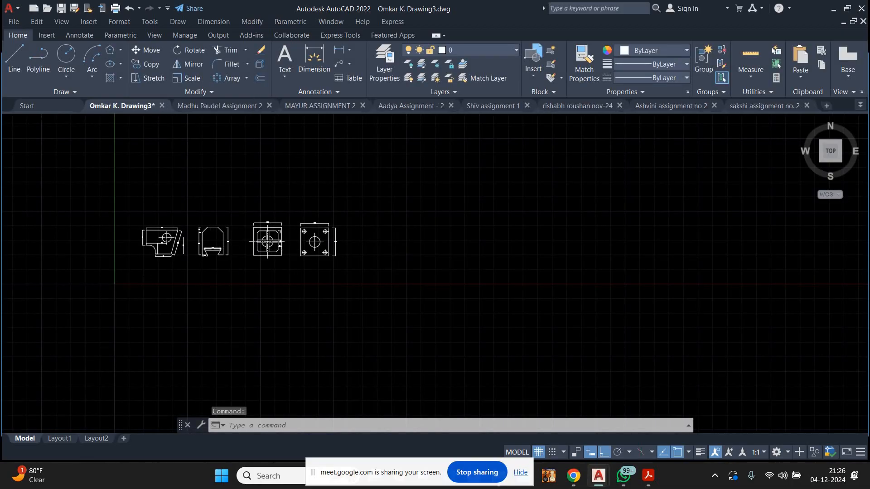
Examine the four dimensioned parts in the student's Drawing3 file, focusing on the dovetail block and cross plate.
scroll(214, 248, up, 5)
scroll(225, 248, down, 2)
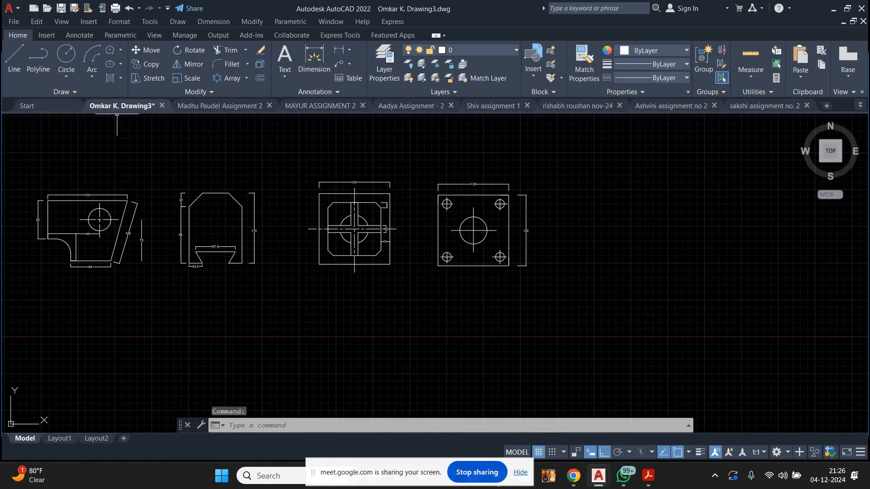
scroll(207, 216, up, 3)
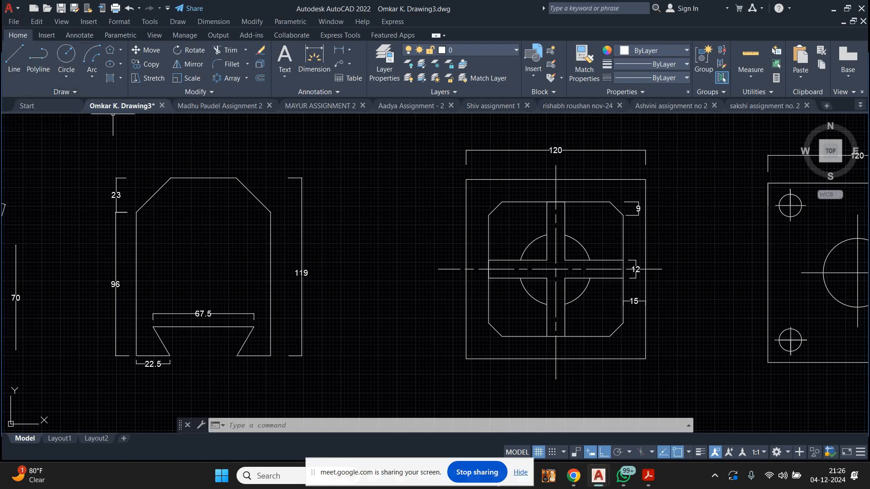
click(14, 58)
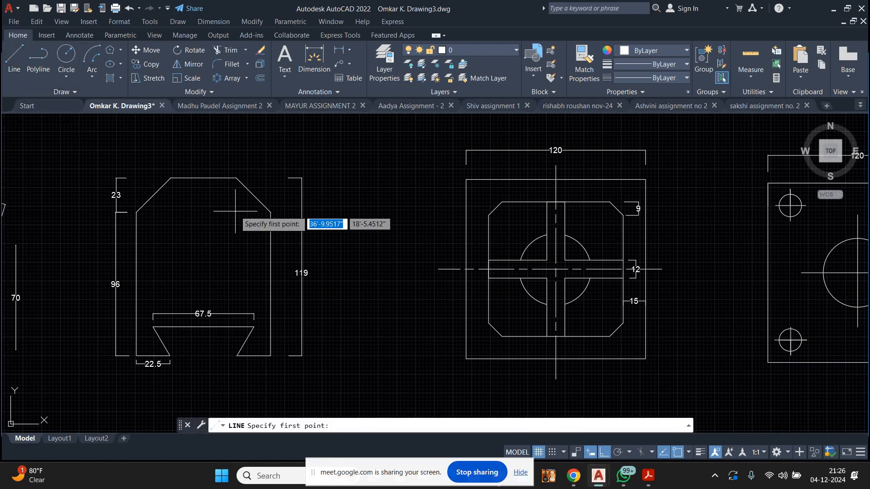
click(203, 177)
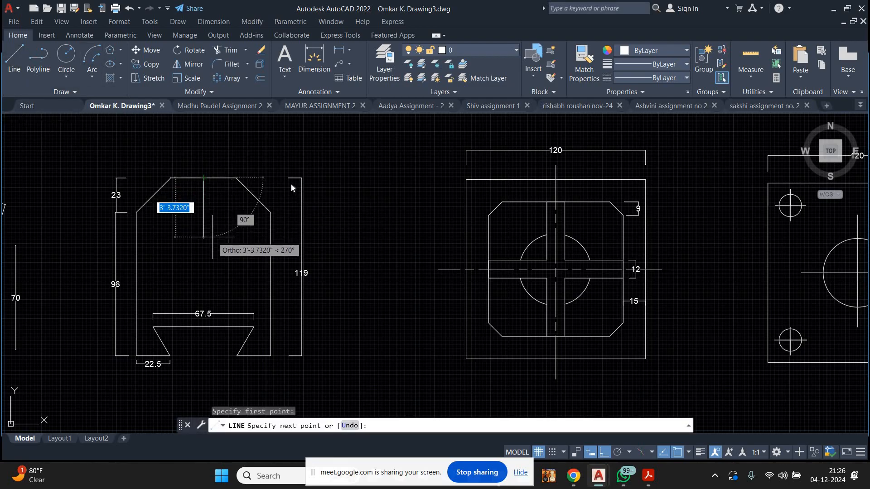
right_click(271, 176)
click(295, 184)
Close the student's Drawing3 file with the four dimensioned parts without saving changes.
scroll(244, 224, down, 5)
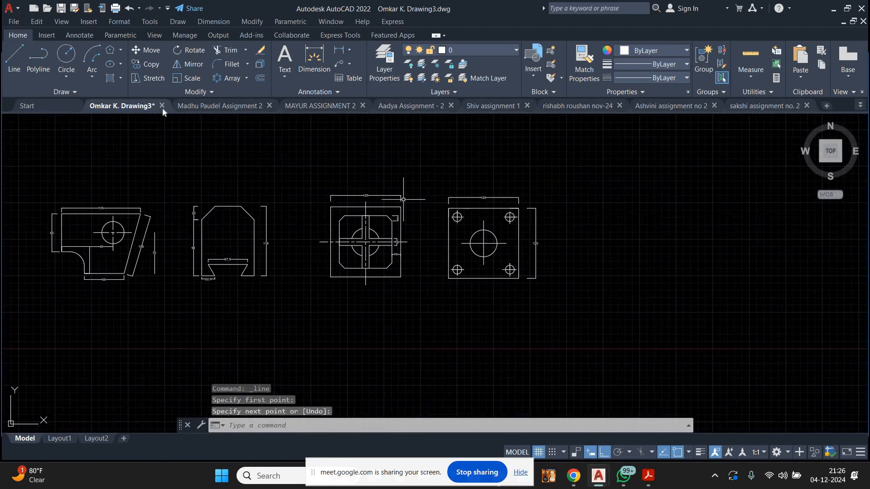
key(ctrl+F4)
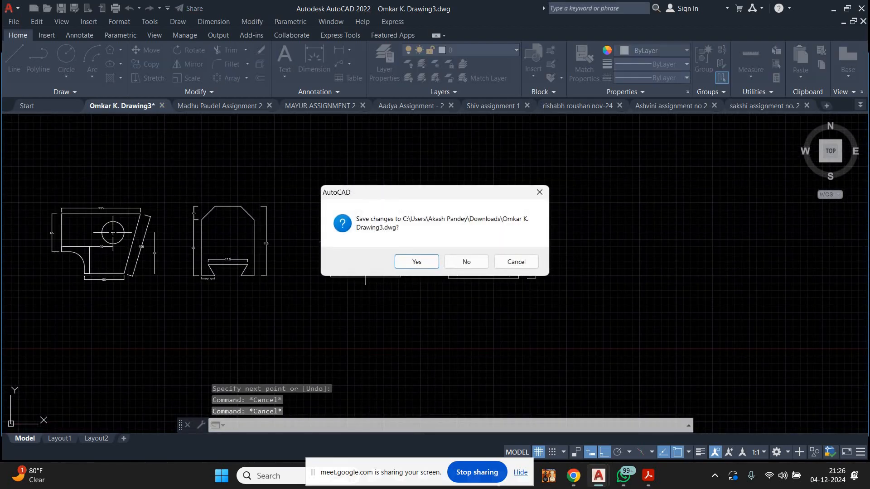
click(467, 264)
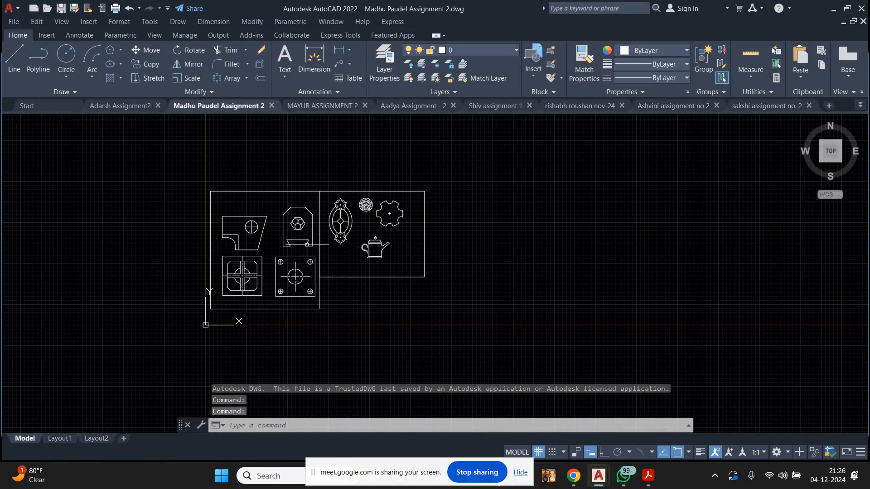
Inspect the undimensioned parts, ellipse ornament and teapot in the two adjoining frames, and close that assignment without saving.
scroll(262, 237, up, 5)
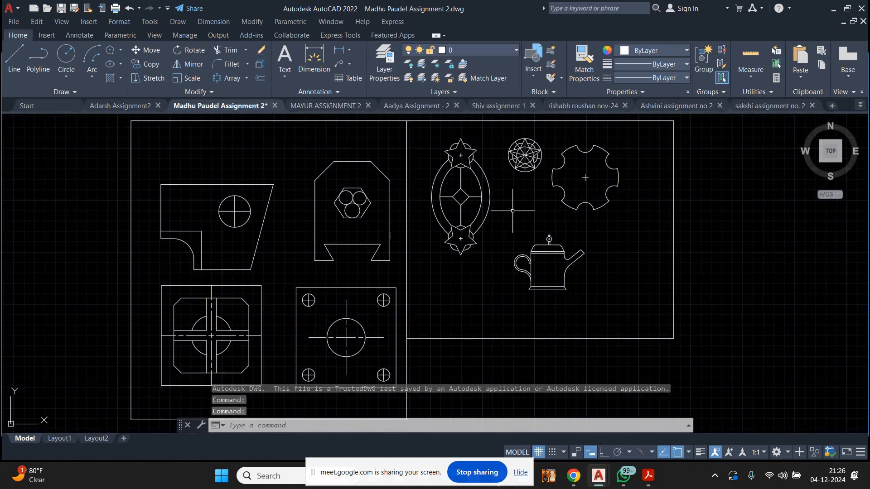
scroll(478, 179, up, 4)
scroll(492, 213, down, 2)
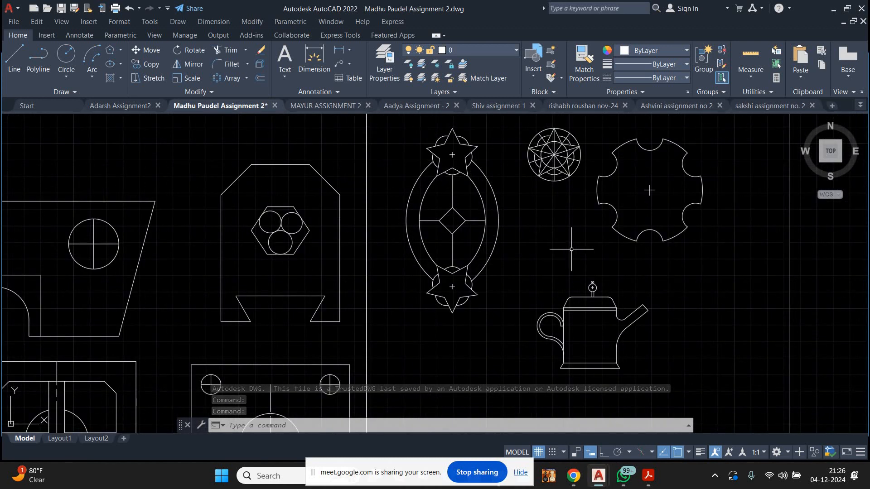
middle_drag(564, 247, 487, 225)
scroll(499, 267, down, 4)
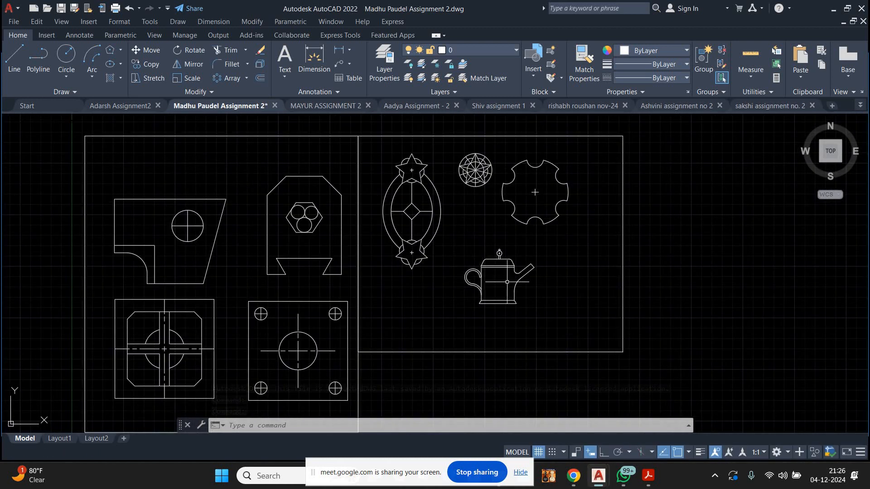
click(275, 106)
click(471, 260)
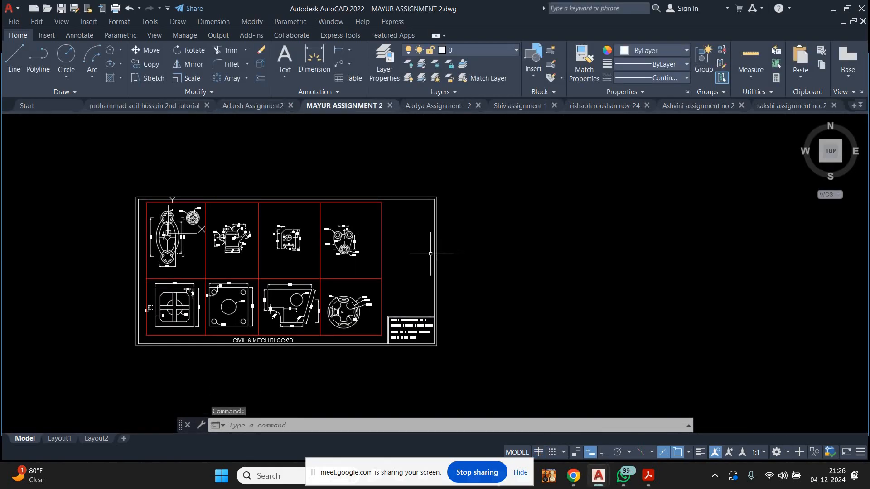
Inspect the eight dimensioned blocks on the CIVIL & MECH BLOCK'S sheet, and close that drawing without saving.
scroll(222, 260, up, 4)
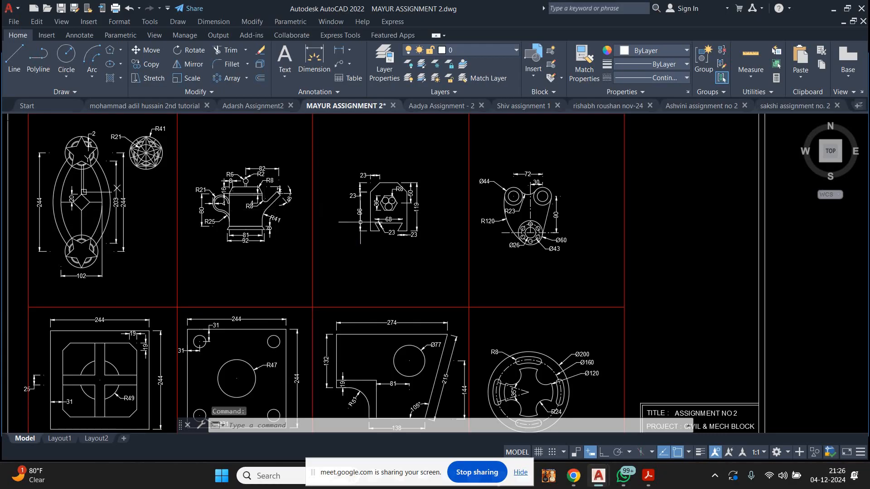
middle_drag(491, 307, 482, 201)
scroll(225, 281, down, 4)
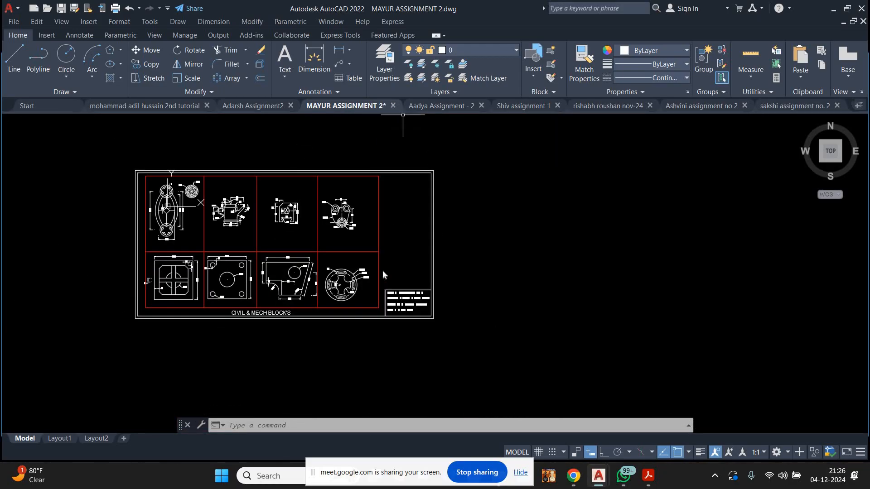
click(470, 263)
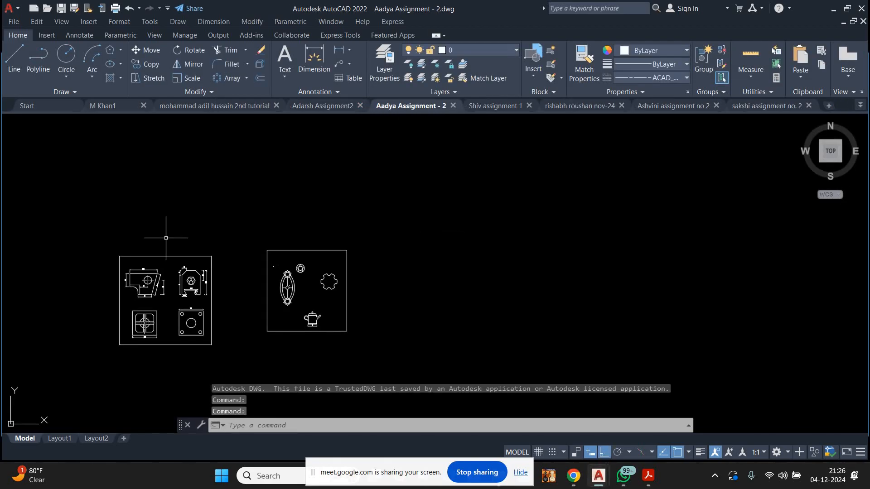
Inspect the two separate framed sheets of the next student's assignment 2, and close the drawing without saving.
scroll(177, 305, up, 2)
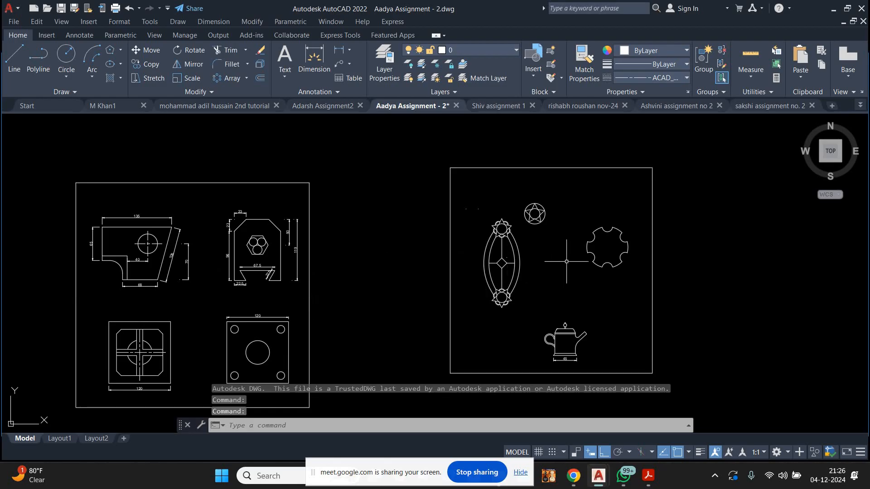
middle_drag(567, 260, 456, 236)
click(456, 106)
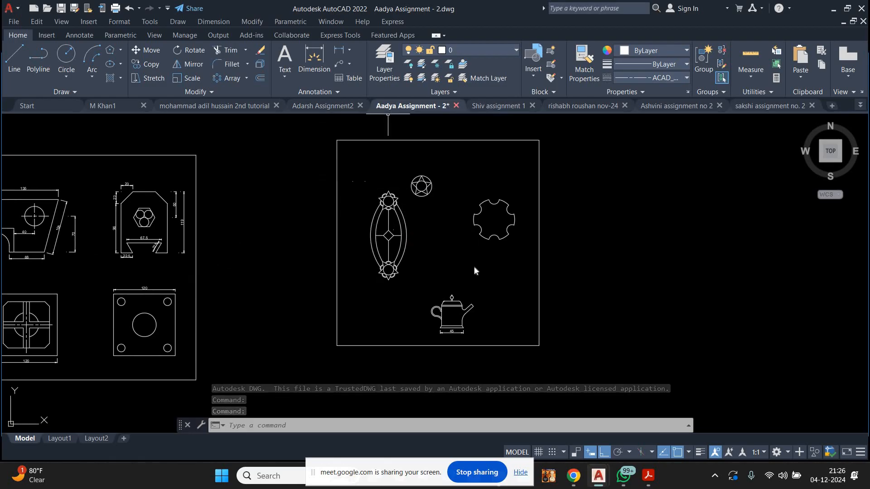
click(463, 261)
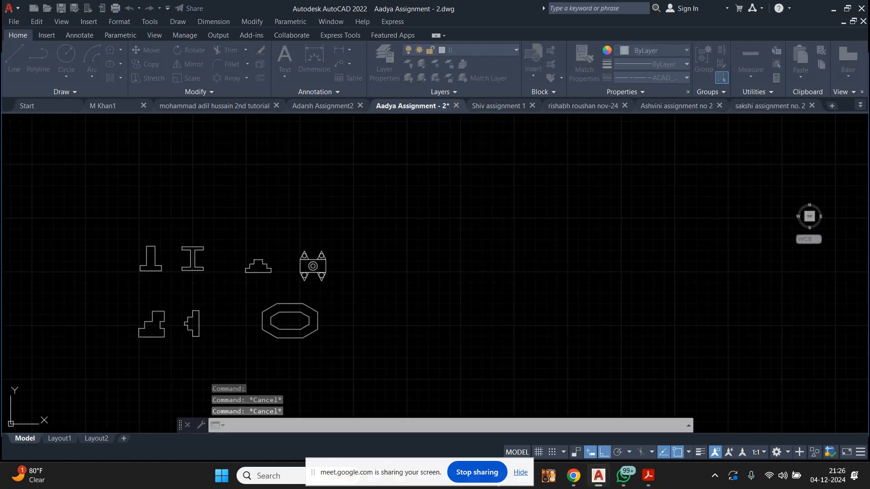
Inspect the stepped profiles, I-section and nested octagons in the student's assignment 1, and close it without saving.
scroll(178, 308, up, 4)
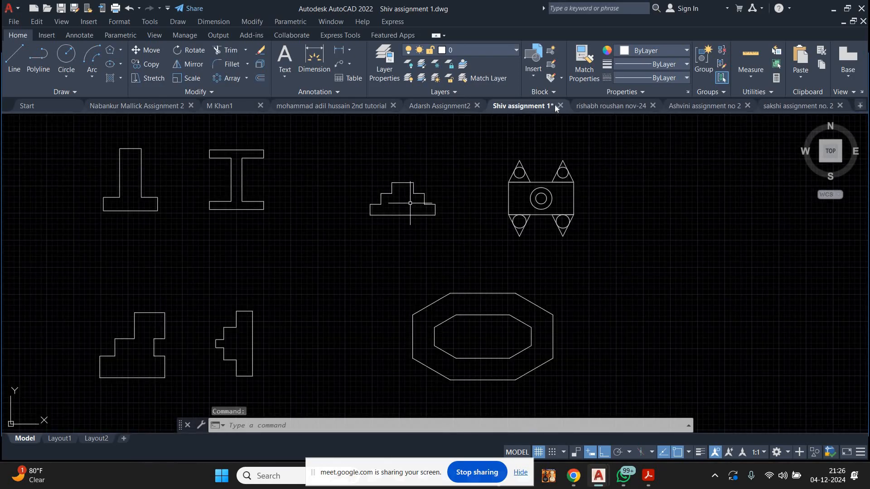
scroll(410, 204, down, 2)
click(476, 263)
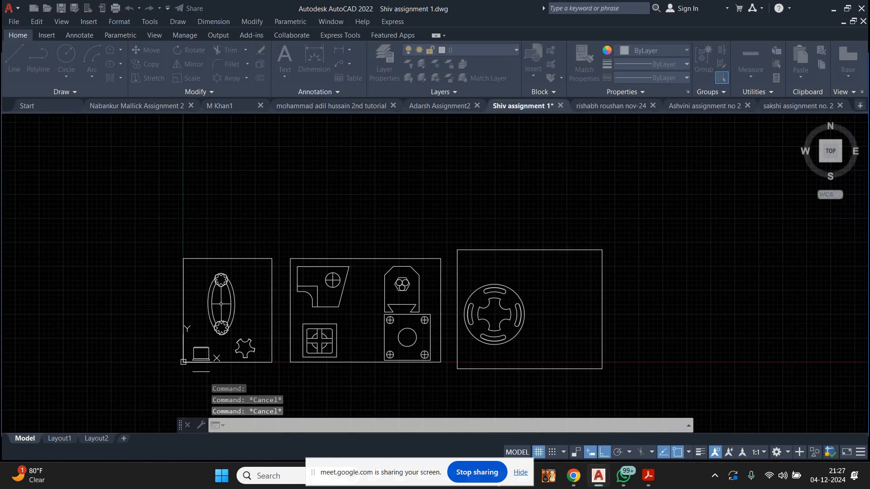
Inspect the three framed sheets in the student's nov-24 drawing, and close it without saving.
middle_drag(271, 291, 247, 237)
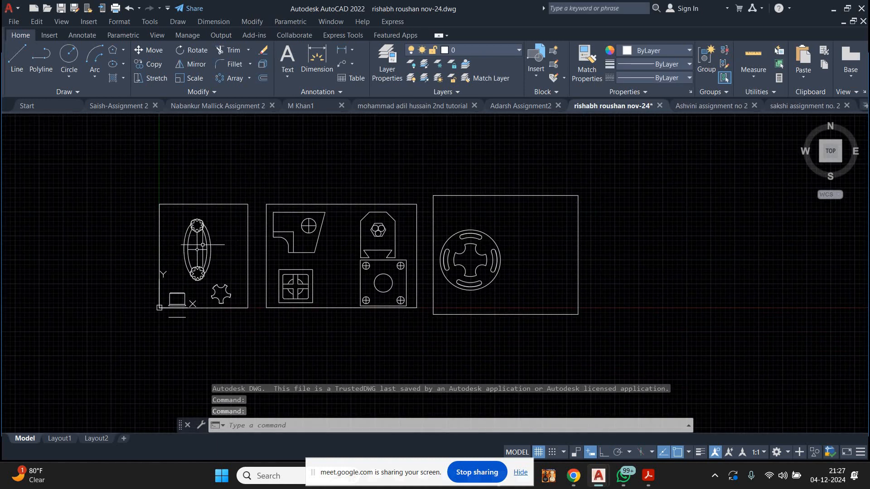
scroll(194, 245, up, 2)
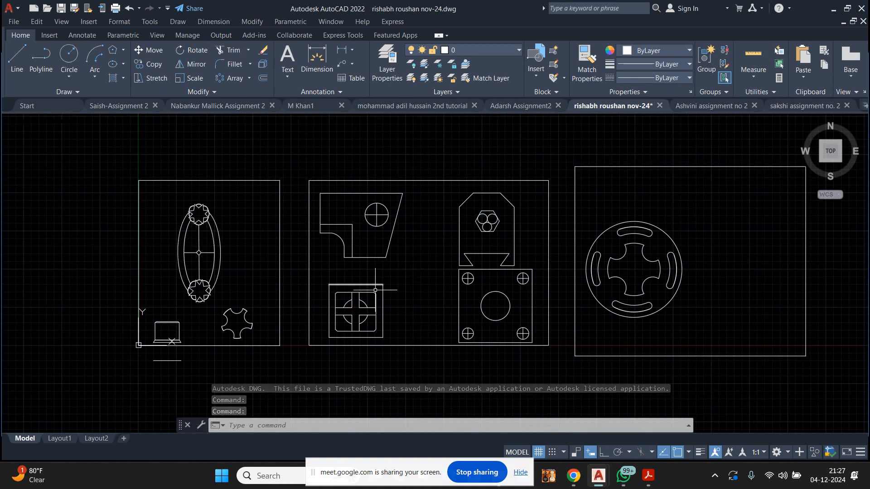
click(485, 265)
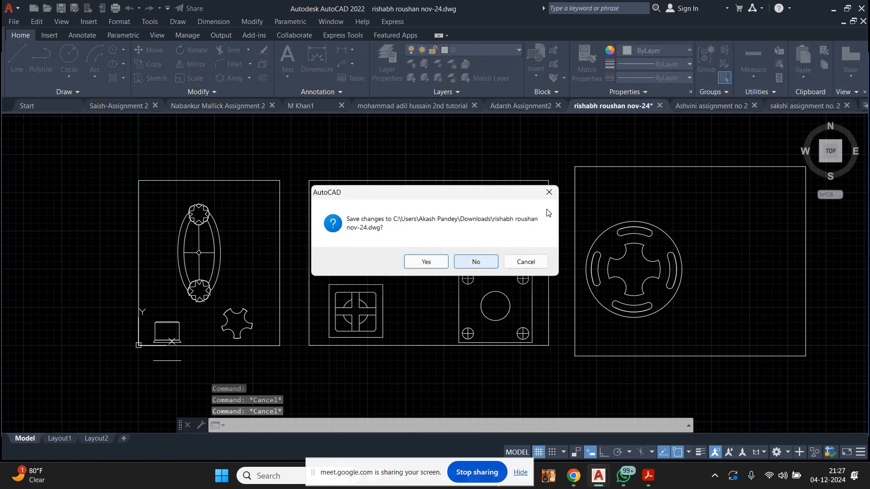
click(471, 259)
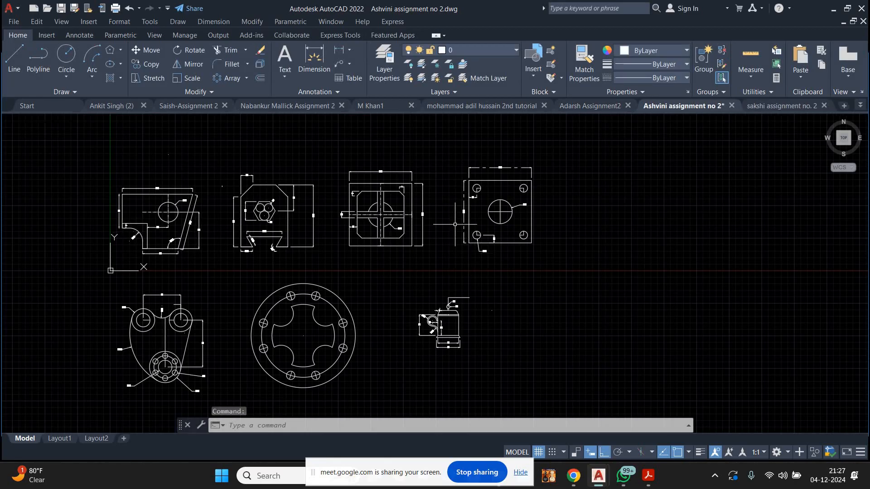
Draw a 45-unit horizontal base line in the empty space beside the dimensioned mug.
scroll(456, 319, up, 6)
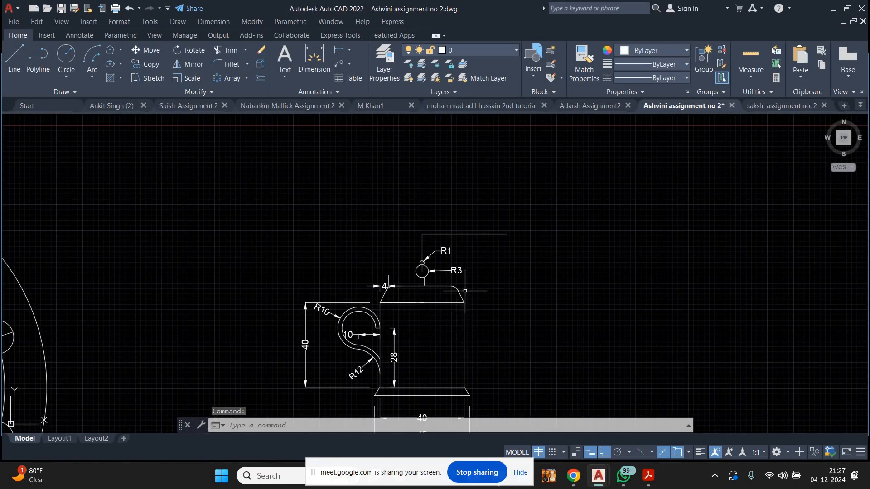
scroll(426, 288, down, 2)
middle_drag(514, 321, 334, 257)
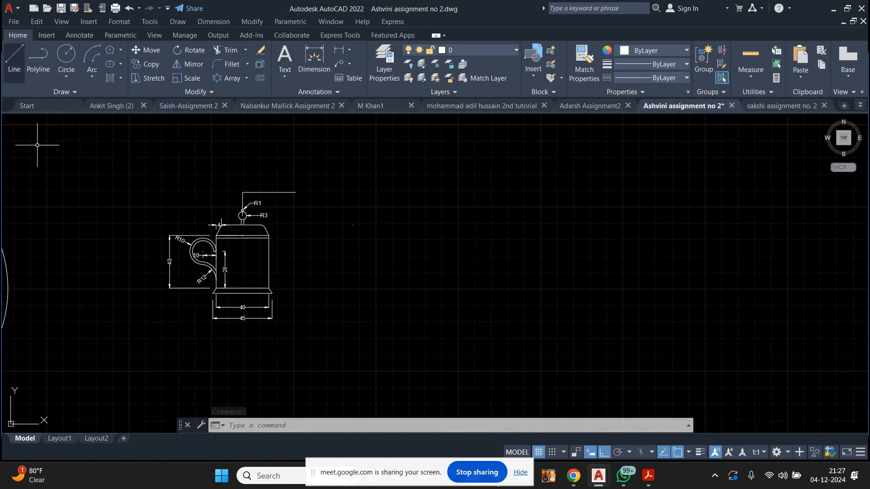
text(l)
key(Return)
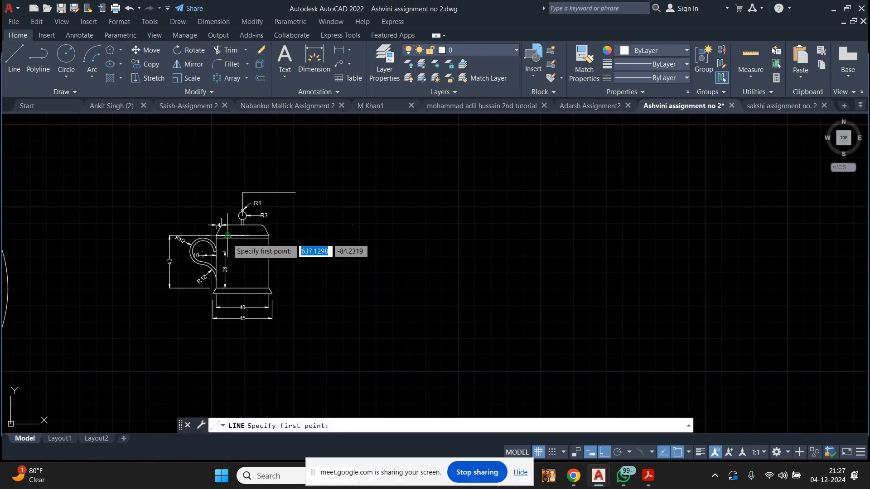
scroll(297, 285, up, 4)
click(396, 294)
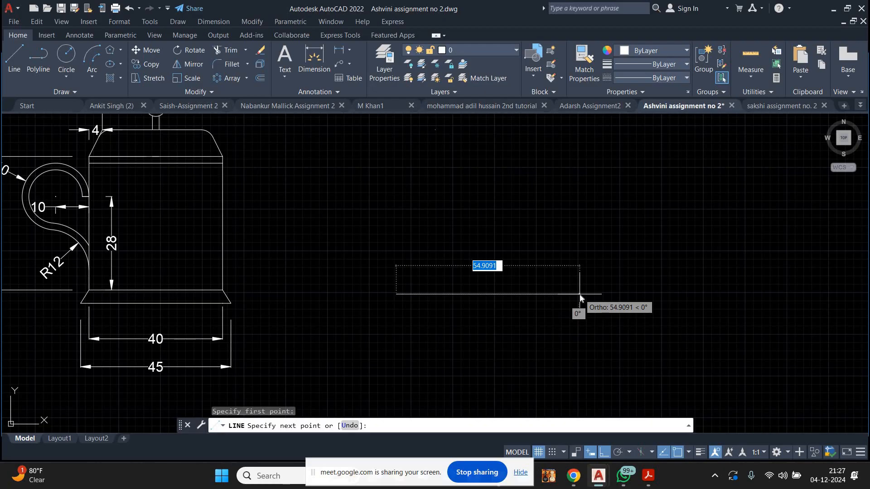
text(45)
key(Return)
right_click(600, 286)
click(629, 293)
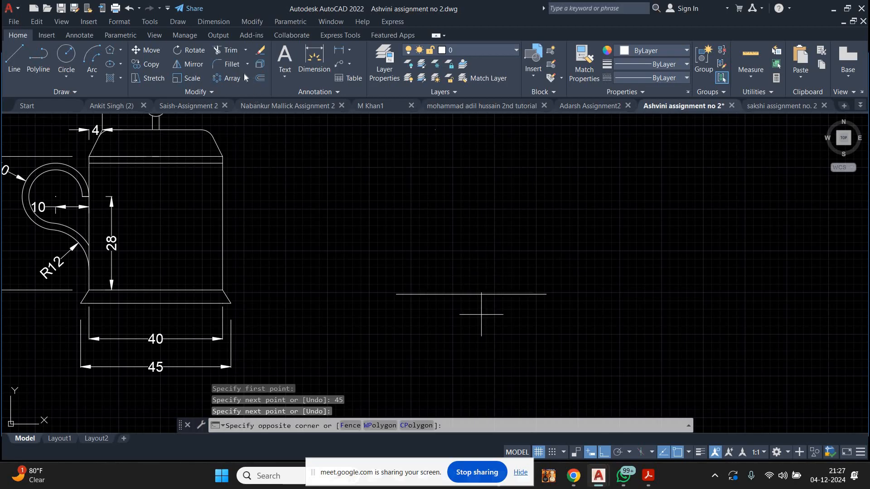
Offset the 45-unit base line 4 units upward.
drag(480, 310, 321, 187)
click(260, 78)
click(440, 312)
text(4)
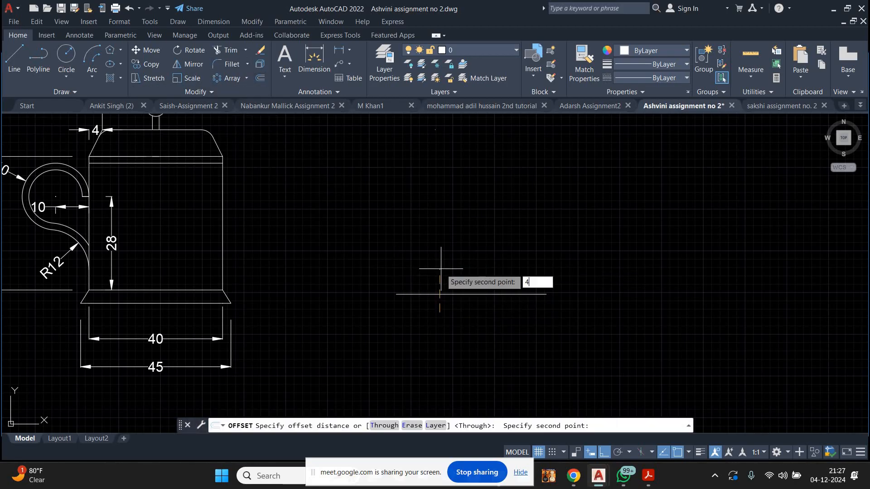
key(Return)
click(441, 281)
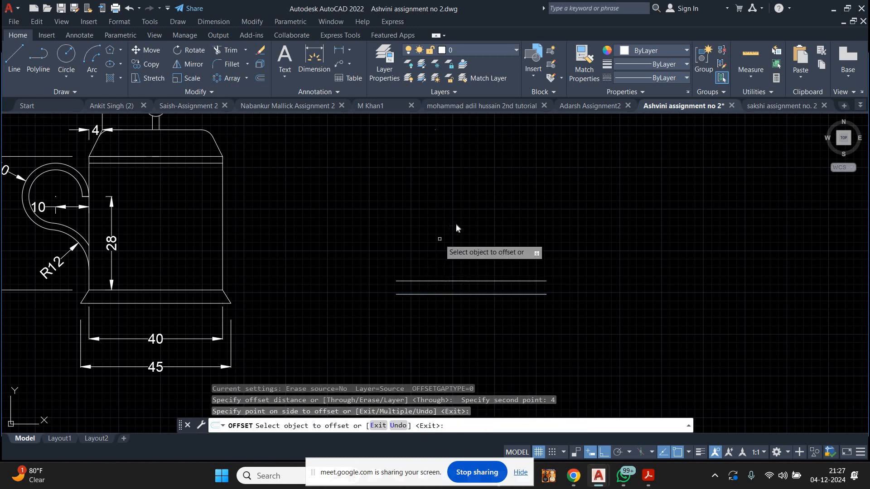
right_click(440, 226)
click(459, 228)
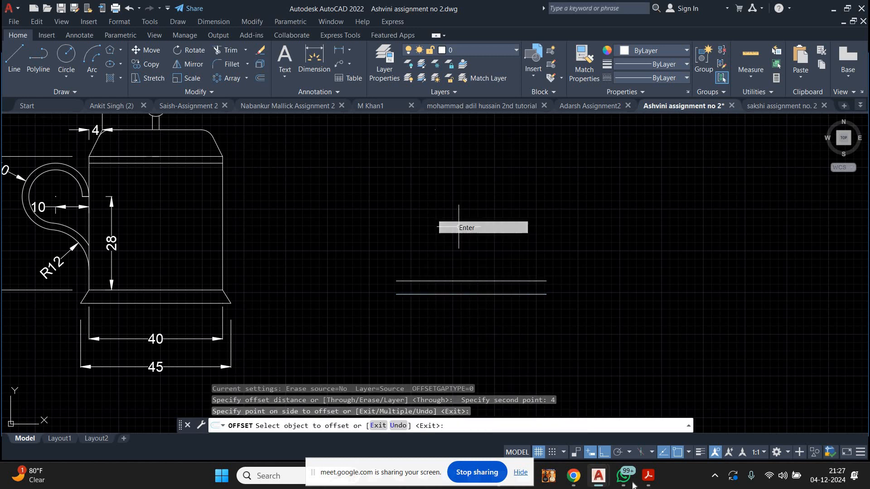
Switch to the Google Meet call in Chrome, check its participants, and return to AutoCAD.
click(573, 475)
click(521, 436)
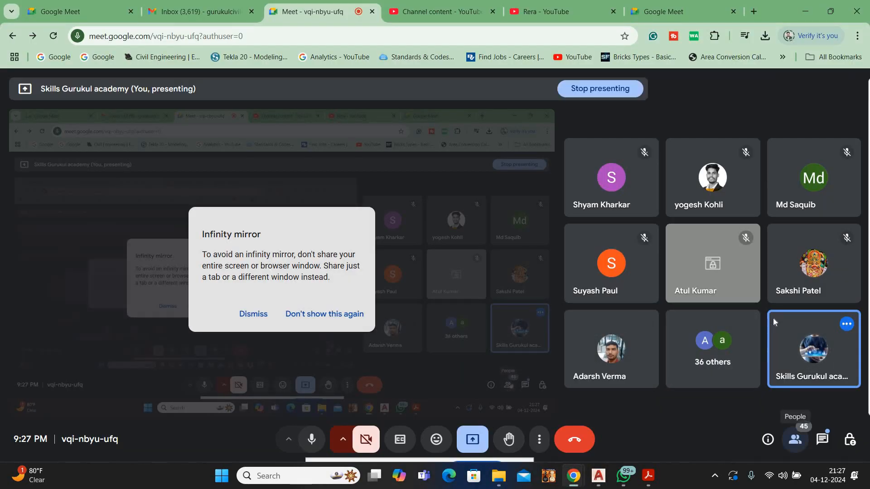
scroll(776, 313, down, 5)
scroll(777, 312, down, 5)
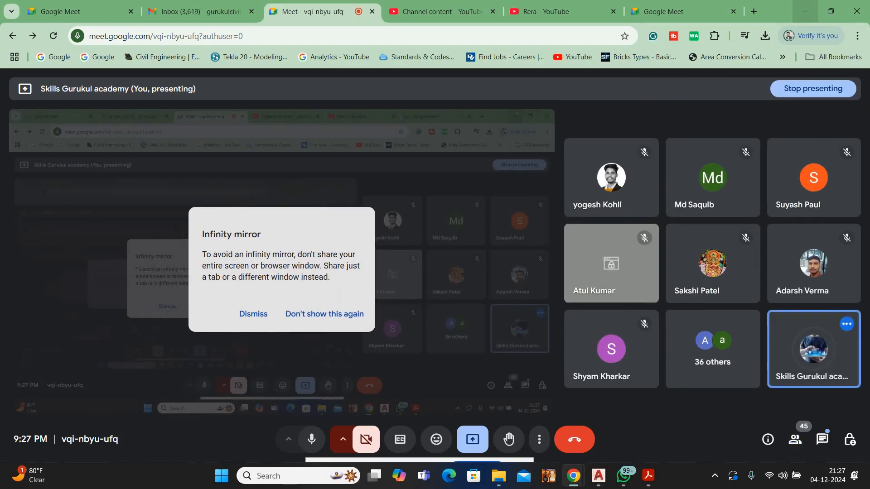
click(806, 9)
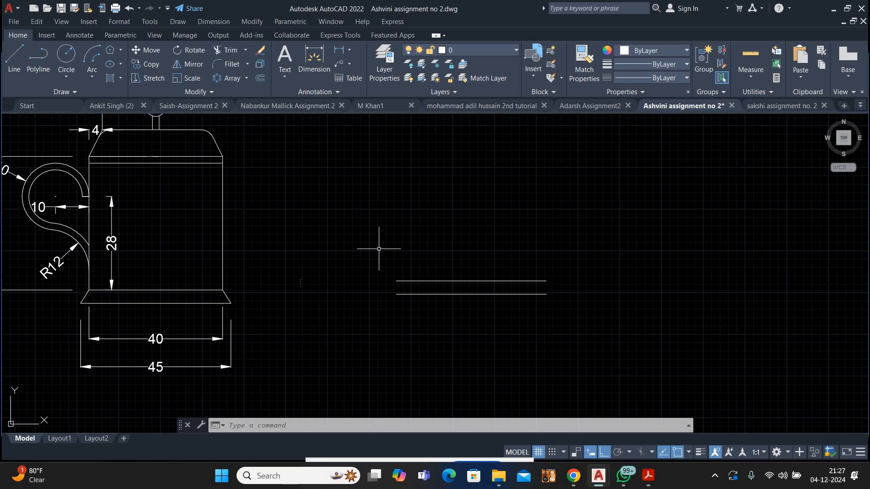
Draw the base's left sloped edge from a point 2.5 units along the upper line to the lower line's left endpoint.
click(15, 57)
scroll(389, 281, up, 2)
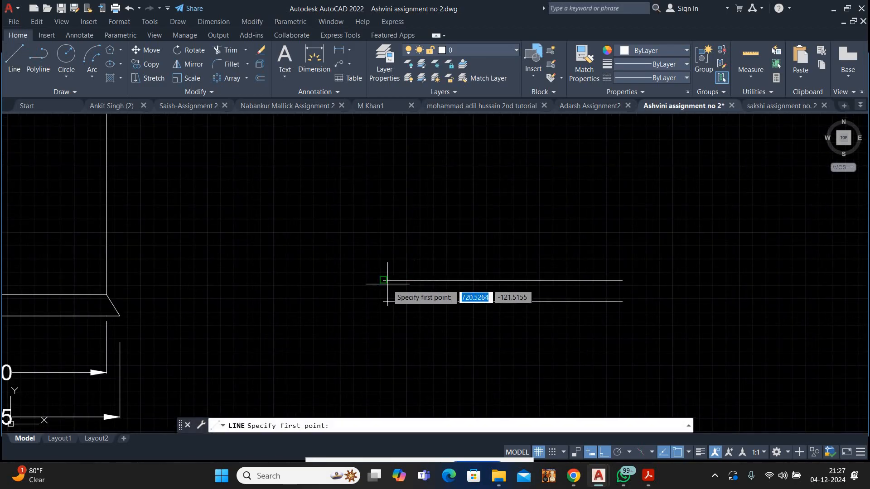
click(385, 280)
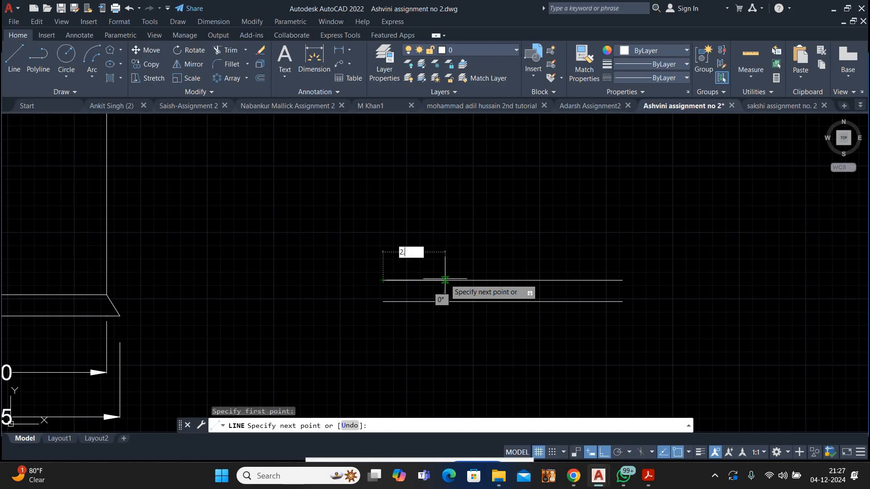
text(2.5)
key(Return)
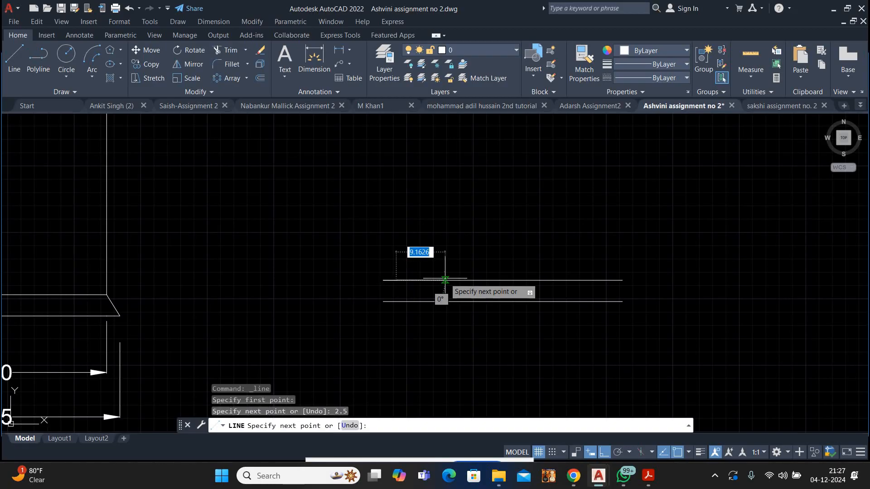
click(382, 301)
right_click(433, 215)
click(448, 222)
Mirror the sloped edge about the vertical axis through the upper line's midpoint, keeping the original.
click(404, 289)
click(354, 294)
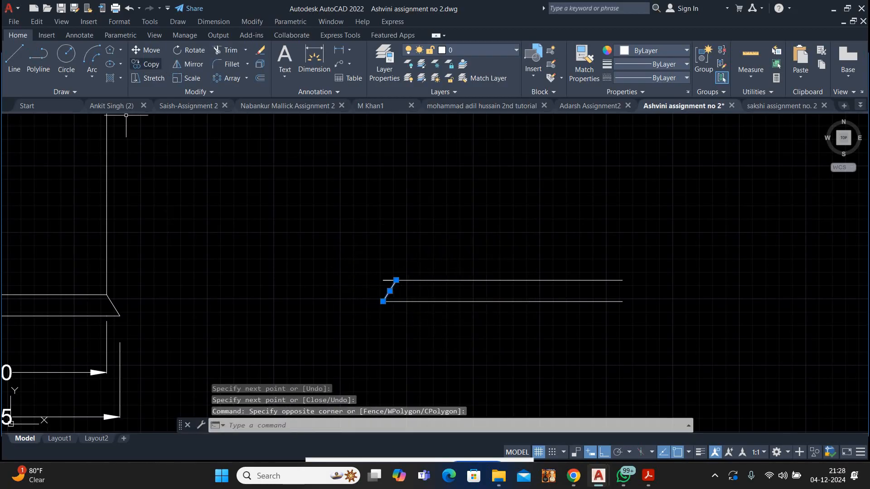
click(188, 63)
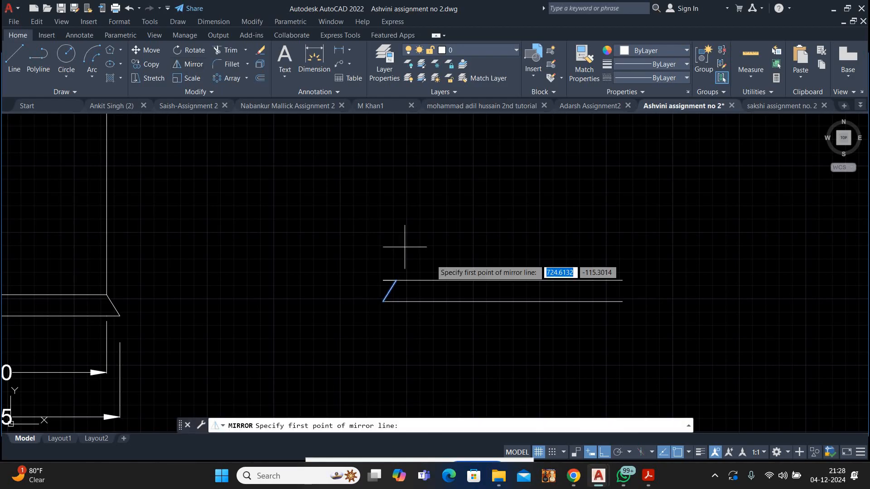
click(502, 280)
click(517, 355)
click(537, 388)
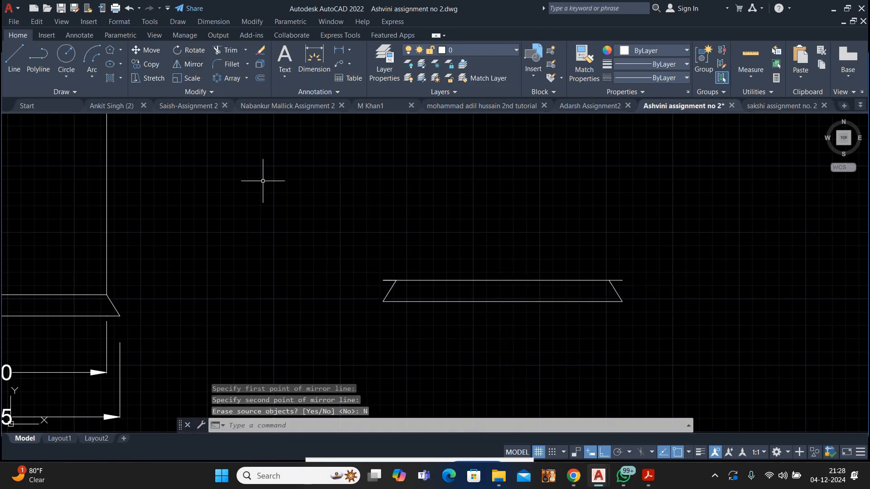
Trim both ends of the base's upper line that overhang the sloped edges.
click(227, 51)
right_click(327, 190)
click(361, 207)
click(227, 52)
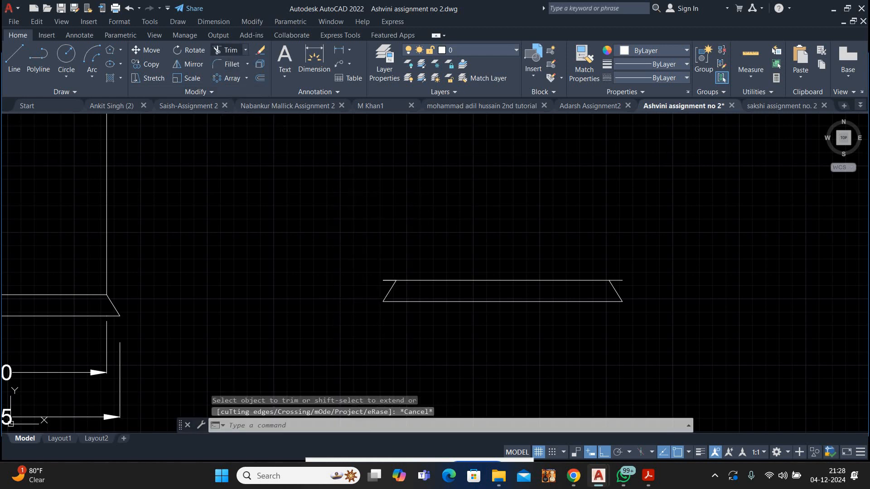
right_click(383, 198)
click(403, 206)
click(389, 281)
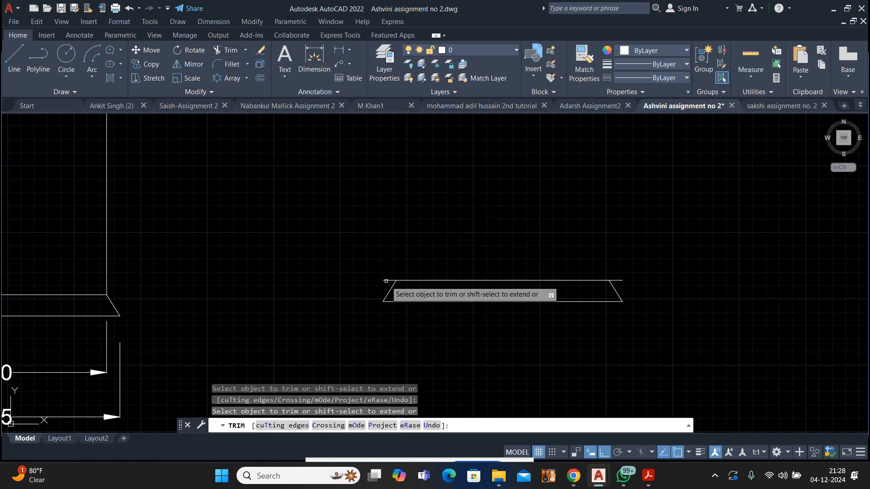
click(619, 280)
right_click(603, 226)
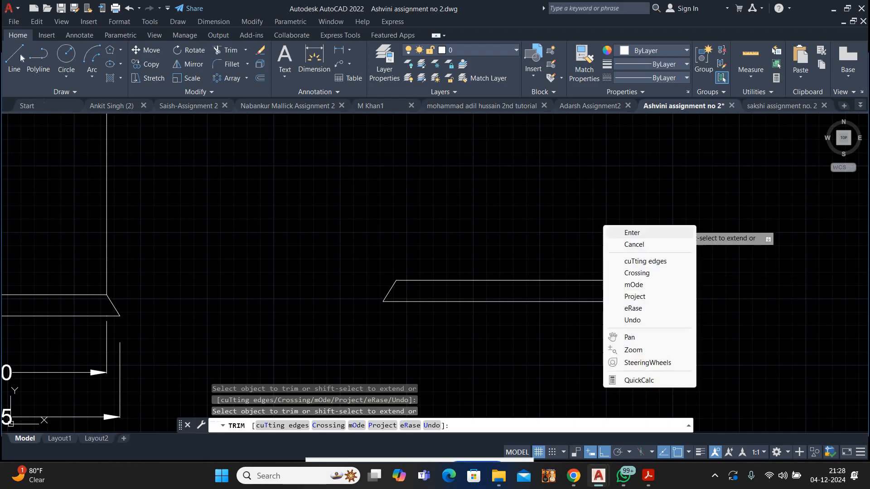
click(623, 234)
Draw the mug body on the base with lines 40 units up, 40 units across, and back down to the base's right corner.
click(14, 59)
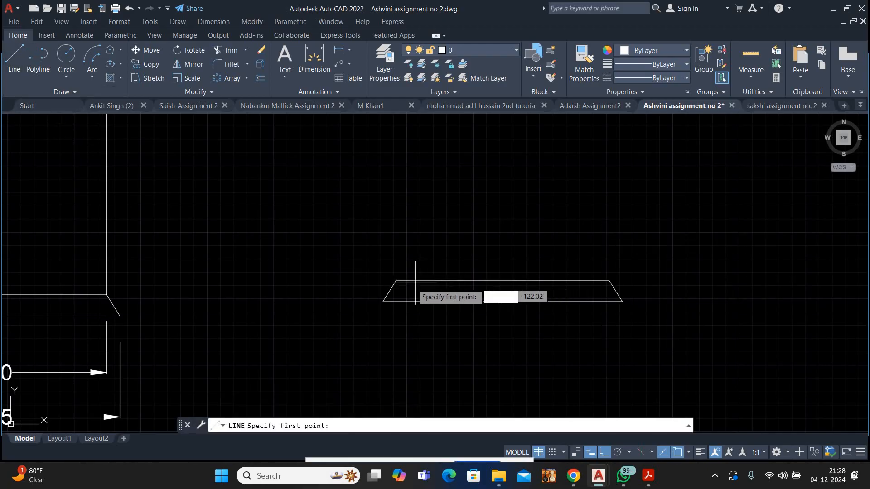
click(397, 280)
middle_drag(363, 147, 360, 217)
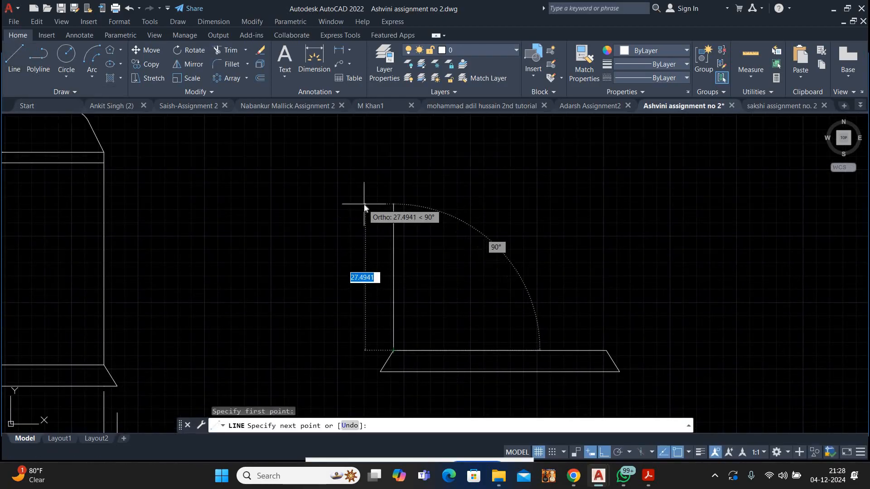
text(40)
key(Return)
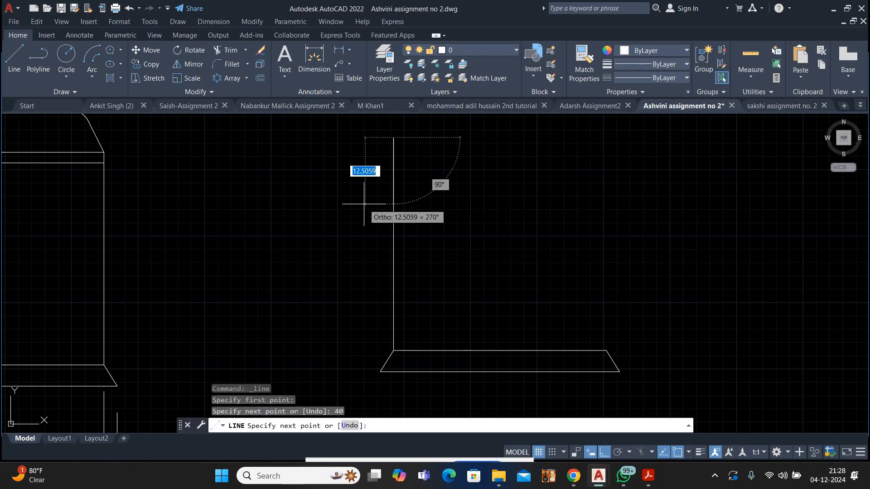
text(40)
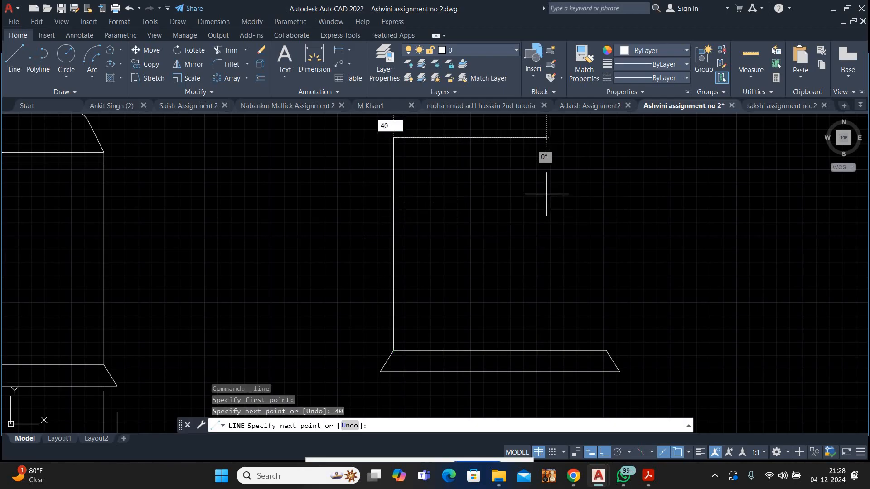
key(Return)
click(607, 352)
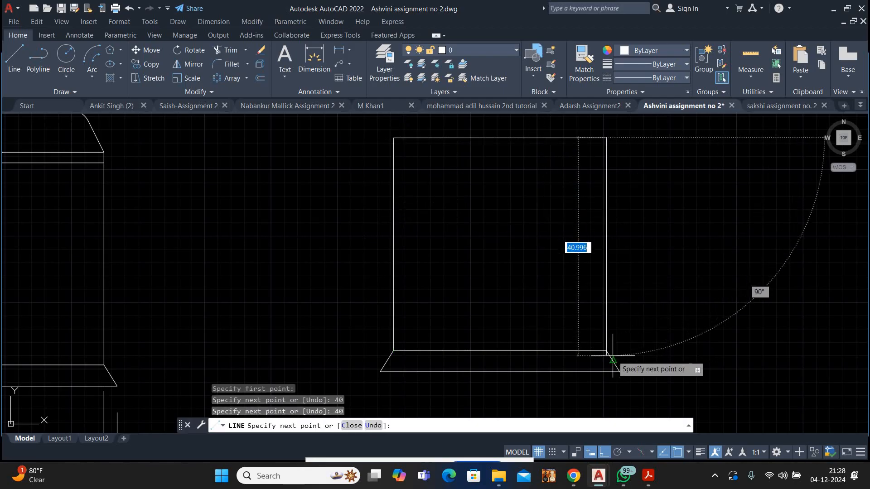
right_click(662, 274)
click(730, 281)
Offset the mug body's top edge 8 units upward for the lid.
scroll(668, 257, down, 2)
middle_drag(635, 201, 531, 213)
click(479, 211)
click(453, 170)
click(261, 80)
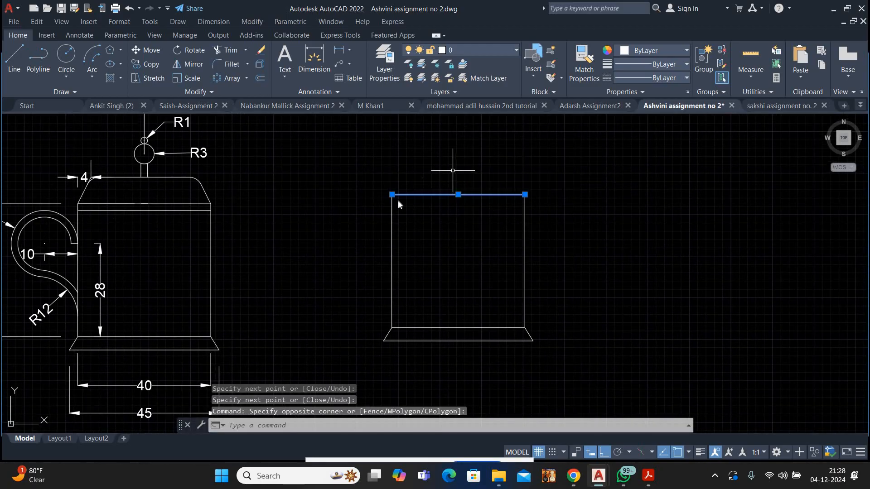
click(429, 217)
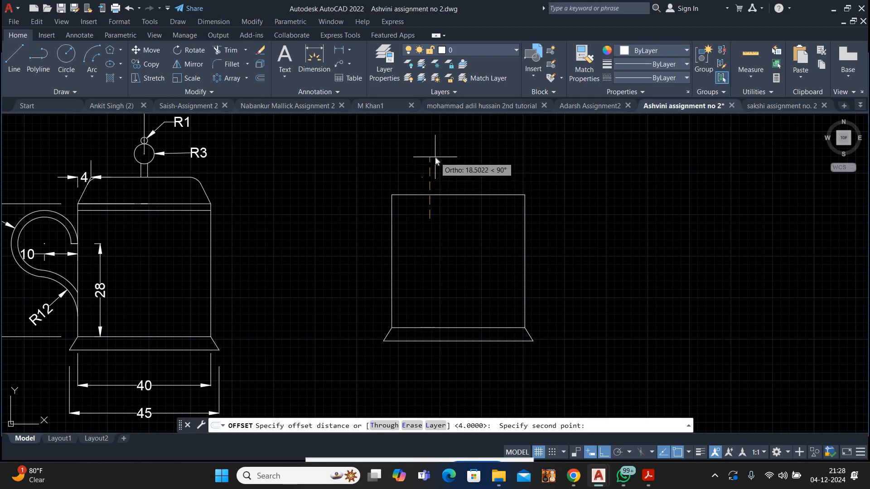
text(8)
key(Return)
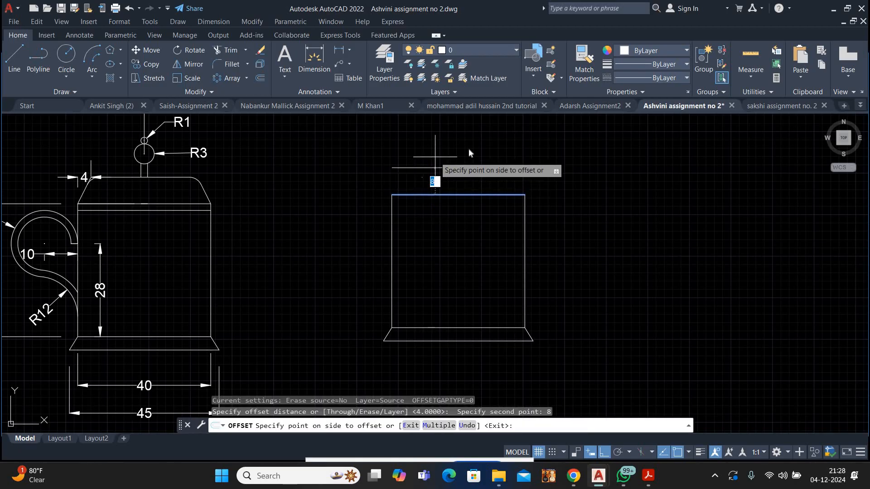
click(435, 157)
key(Return)
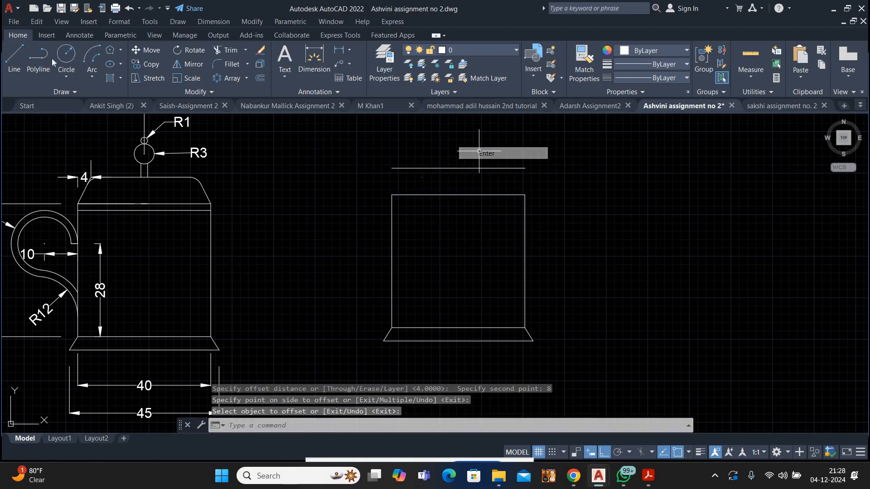
Draw handle guide lines from the body's lower left corner, 28 units up and 10 units outward to the left.
click(14, 56)
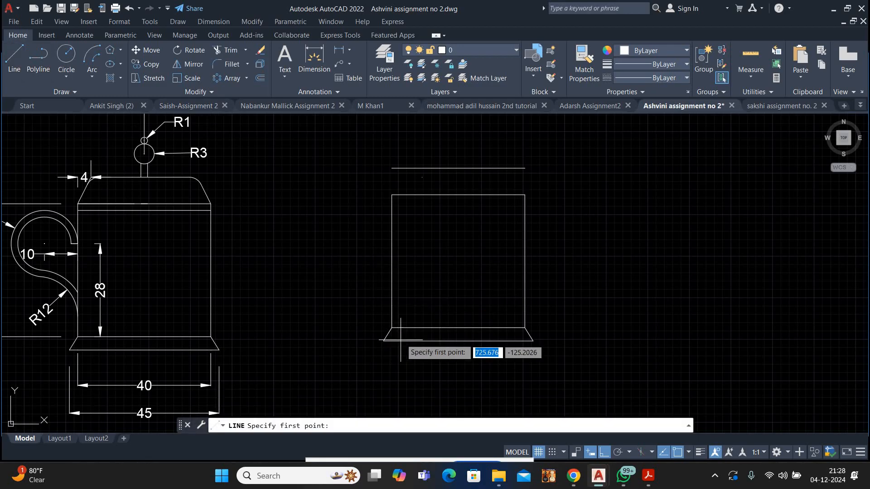
click(392, 327)
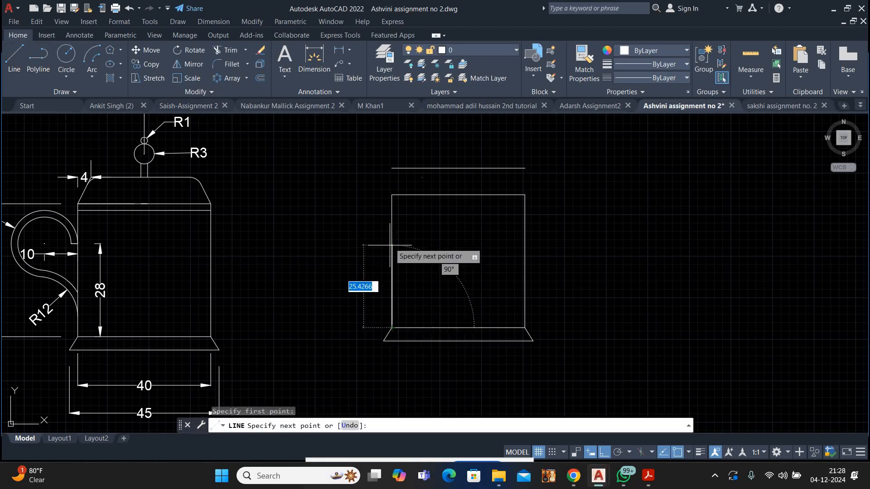
text(28)
key(Return)
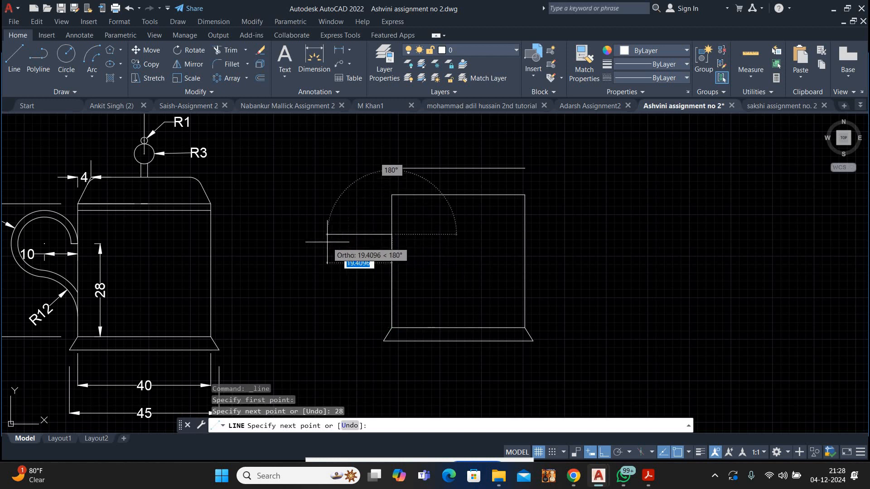
text(0)
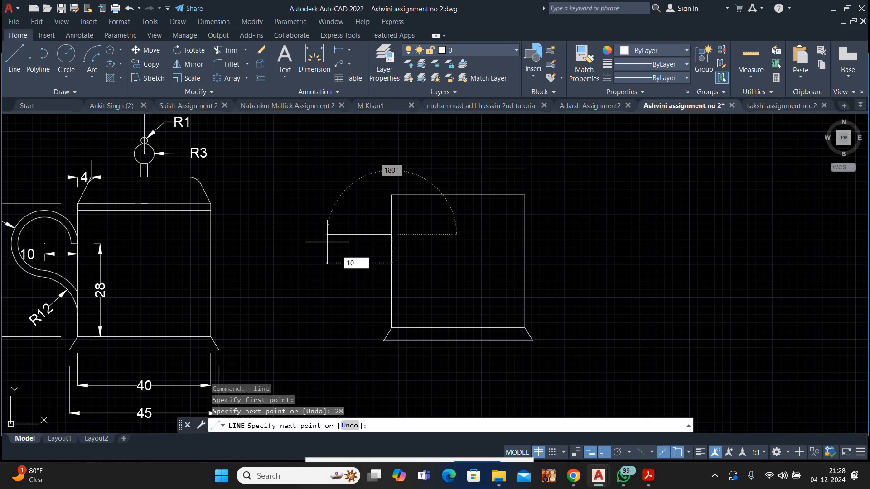
text(0)
key(Return)
right_click(327, 242)
click(344, 248)
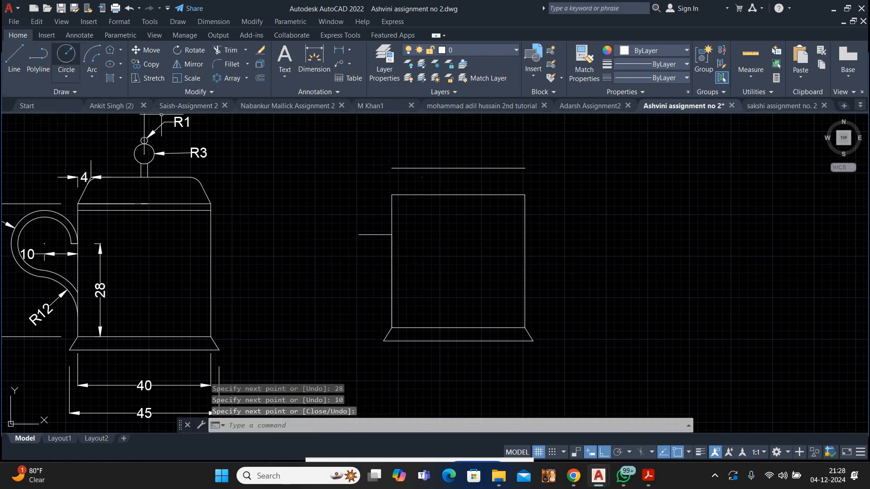
Draw the handle's circle centred on the guide line's outer end, with its radius reaching the mug body's left edge.
click(67, 59)
click(359, 235)
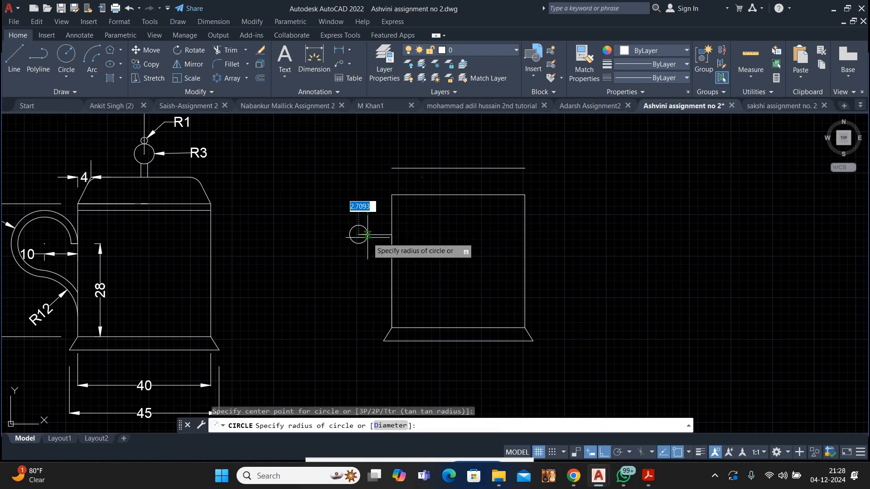
click(390, 234)
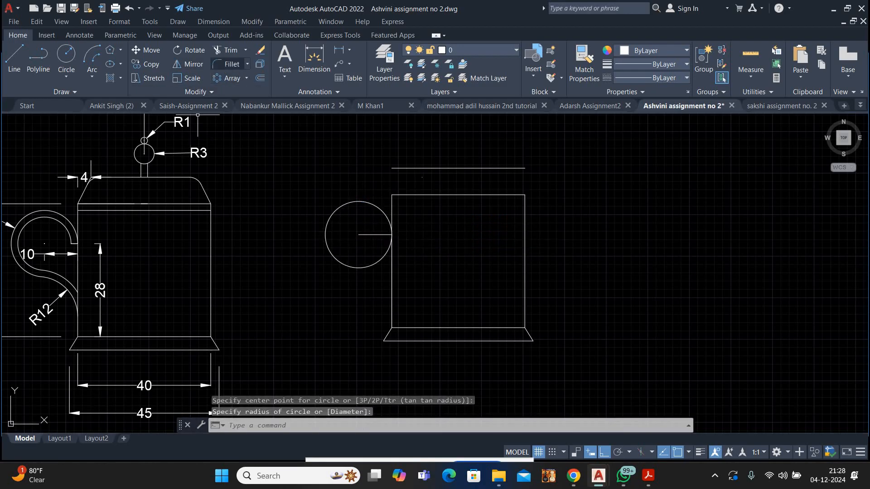
Fillet the handle circle to the mug body's left edge with a radius of 12.
click(229, 64)
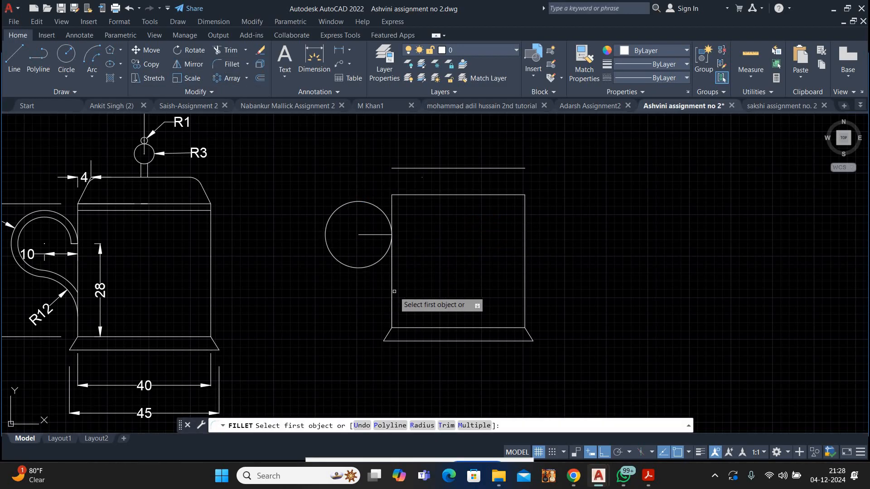
right_click(455, 293)
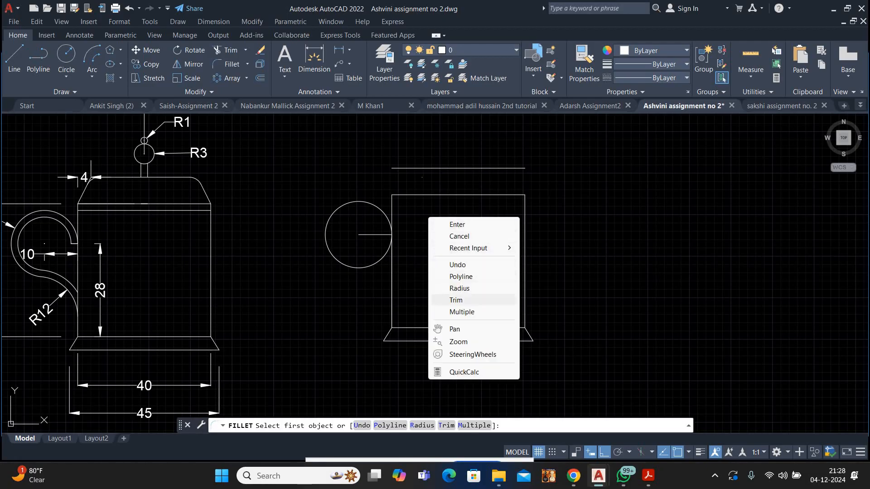
click(455, 289)
text(12)
key(Return)
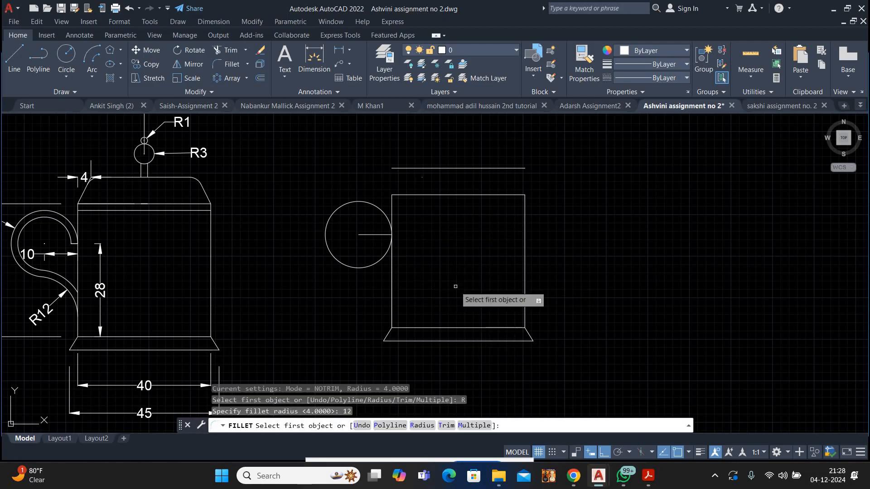
click(381, 260)
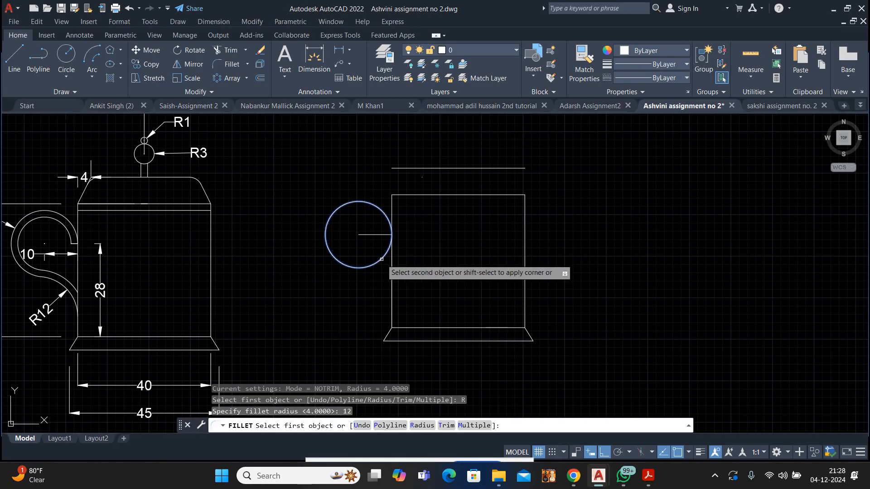
click(391, 283)
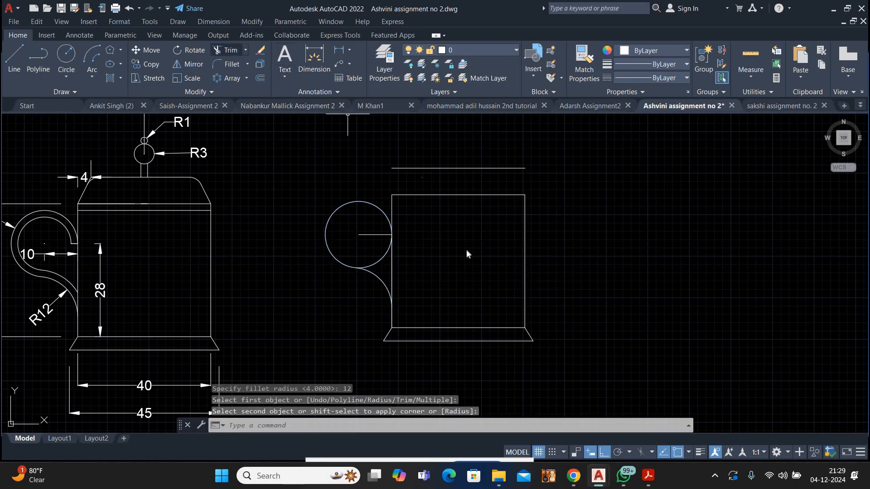
Trim away the part of the handle circle between the fillet arc and the mug body.
text(tr)
key(Return)
right_click(436, 242)
click(375, 264)
right_click(419, 247)
click(427, 255)
Offset both handle arcs by 2 units to form the handle's inner outline.
click(371, 259)
click(356, 276)
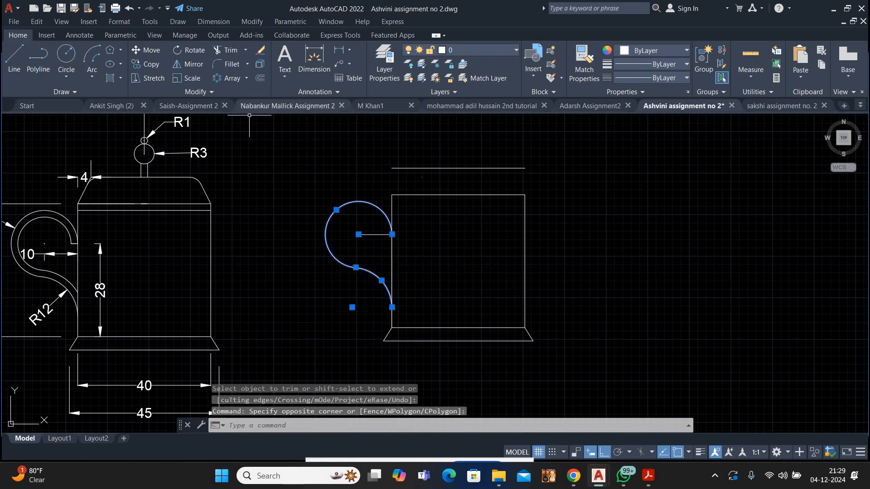
text(o)
key(Return)
click(358, 234)
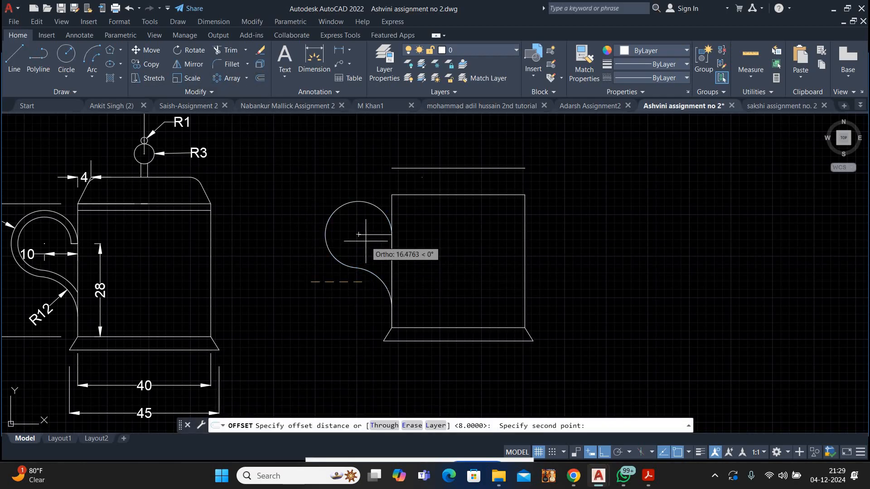
key(Return)
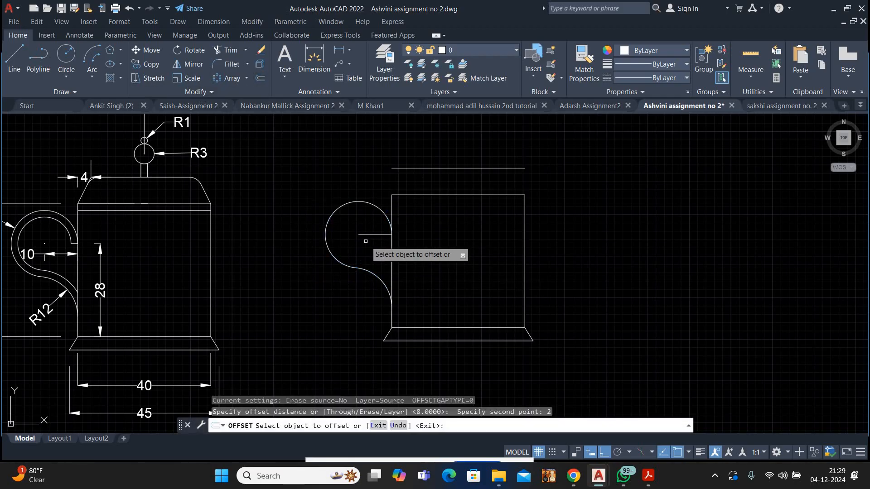
click(338, 261)
click(368, 251)
click(379, 279)
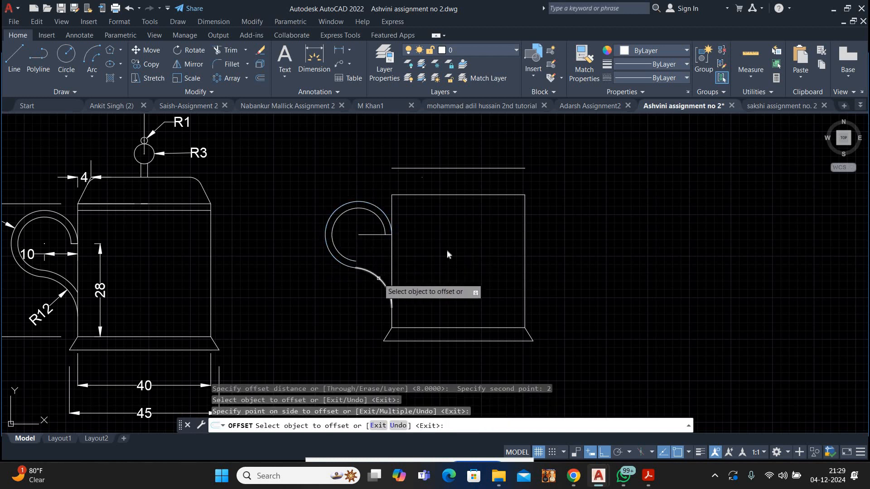
click(447, 251)
right_click(429, 245)
key(Return)
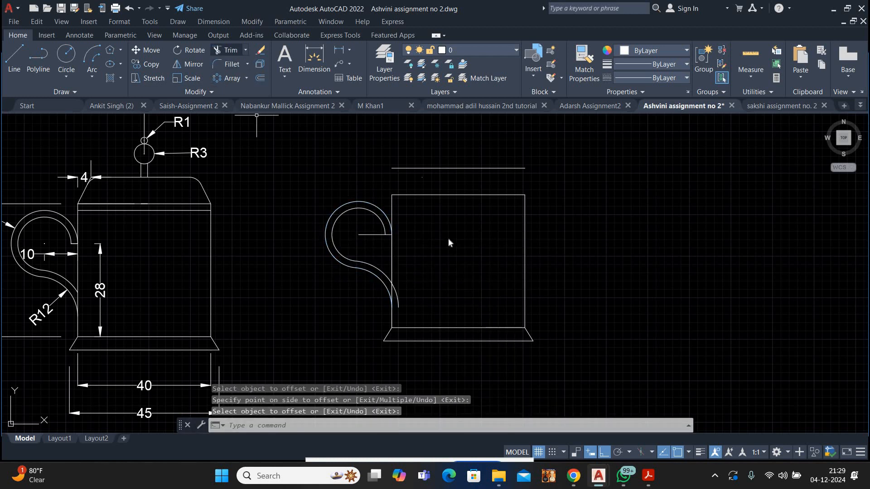
Trim the end of the offset lower handle arc that extends into the mug body.
click(230, 50)
right_click(421, 233)
click(453, 244)
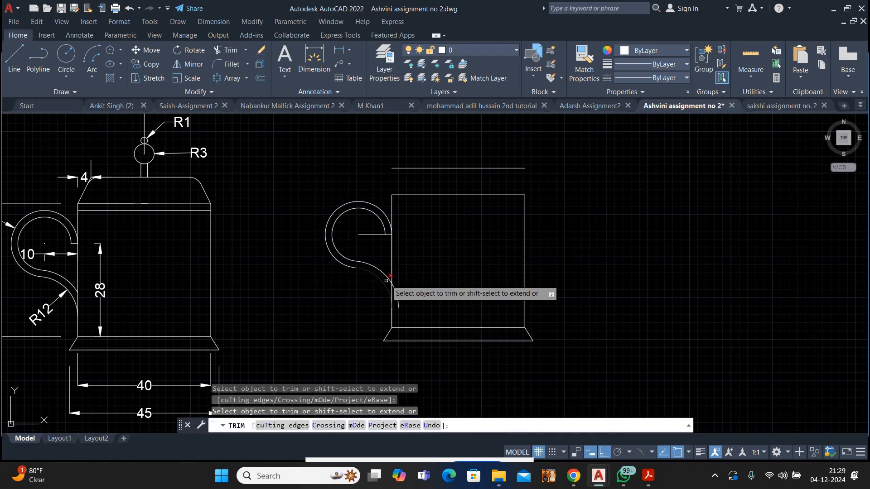
right_click(433, 237)
click(446, 244)
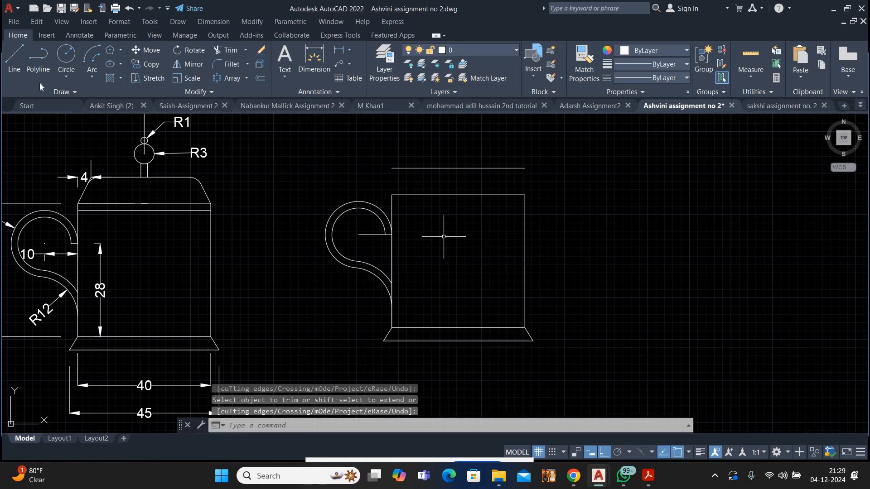
middle_drag(444, 238, 442, 253)
click(15, 59)
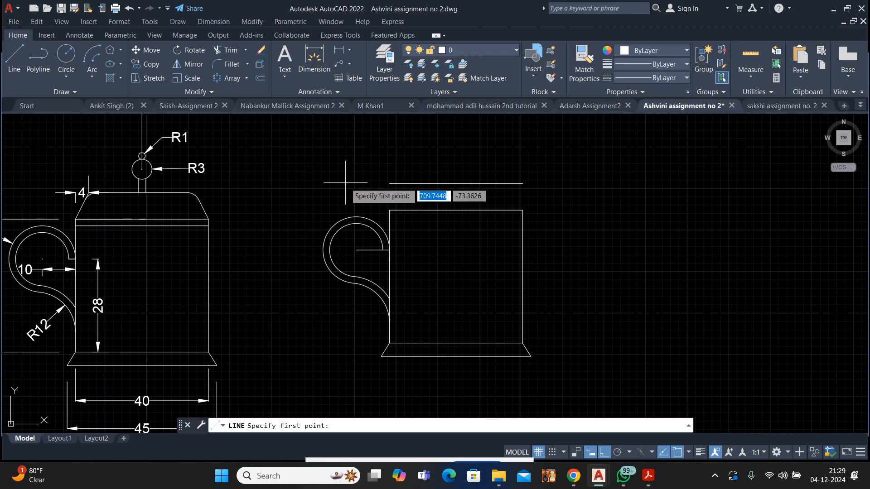
key(ctrl+z)
key(Escape)
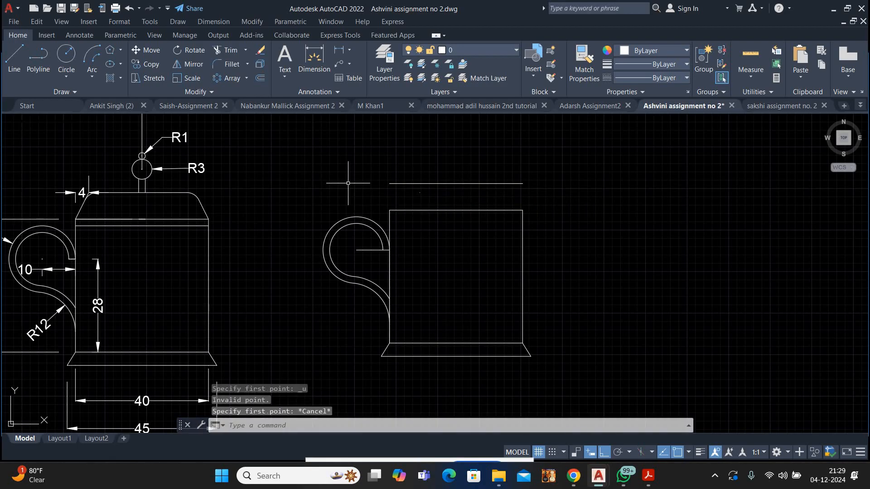
Undo the handle's trims and offsets back to the untrimmed circle with its fillet arc.
key(ctrl+z)
key(ctrl+z)
key(ctrl+z)
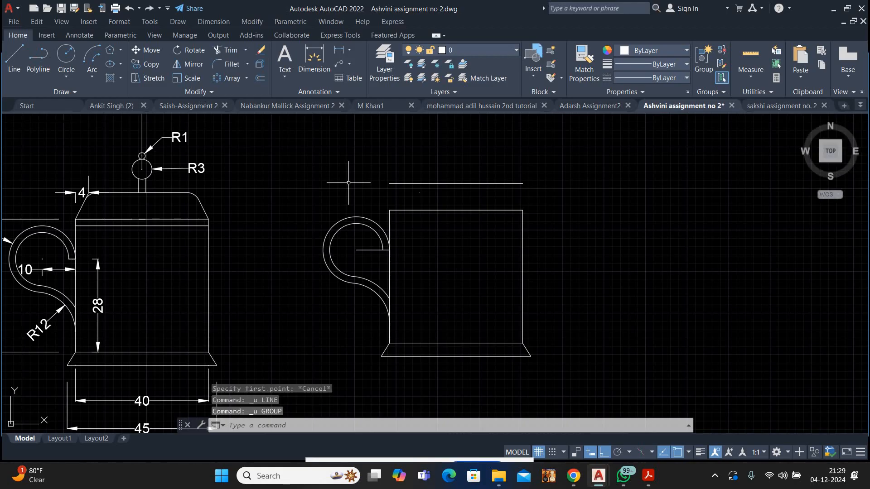
Trim the handle circle's segment between the fillet arc and the mug body's left edge.
click(230, 50)
right_click(338, 230)
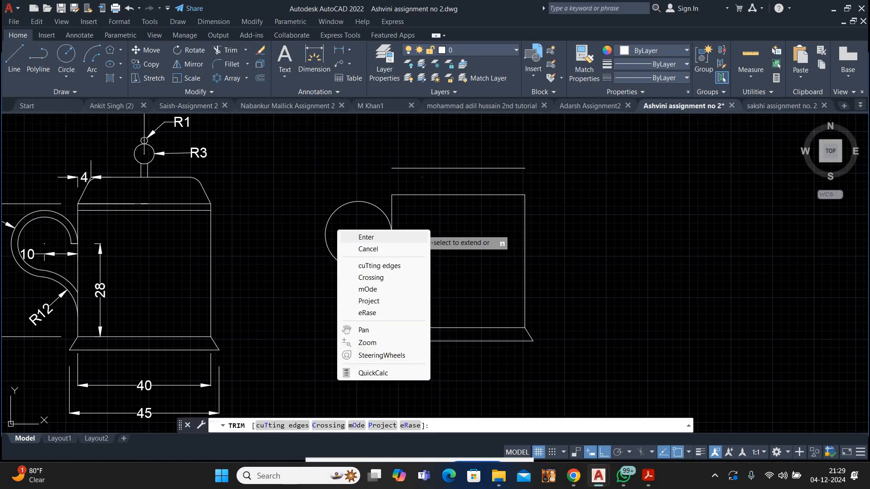
click(357, 237)
drag(382, 254, 388, 261)
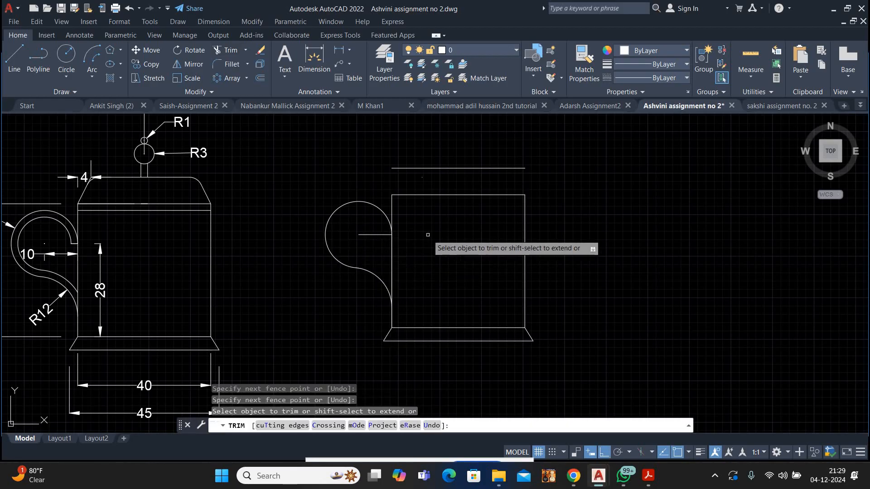
right_click(427, 234)
click(453, 243)
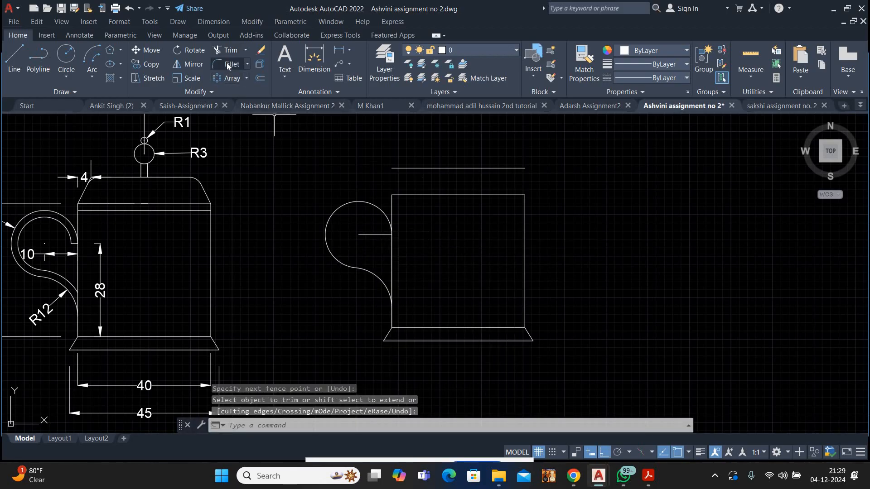
click(229, 64)
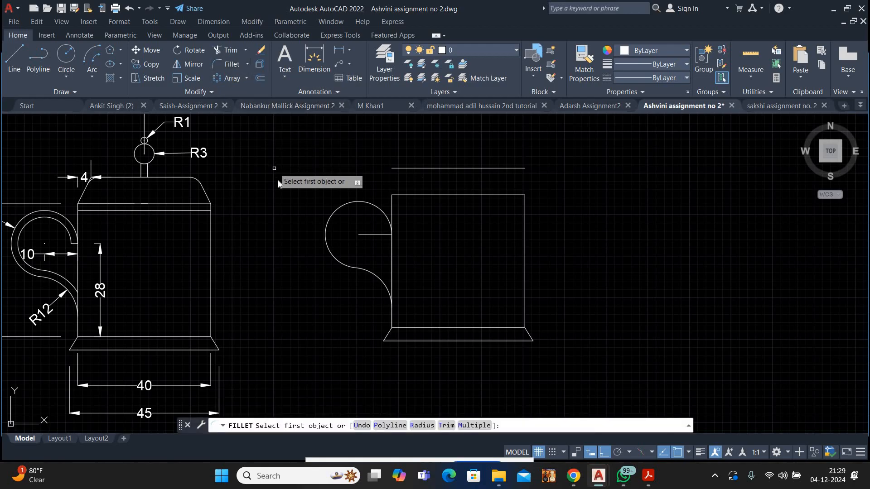
right_click(274, 171)
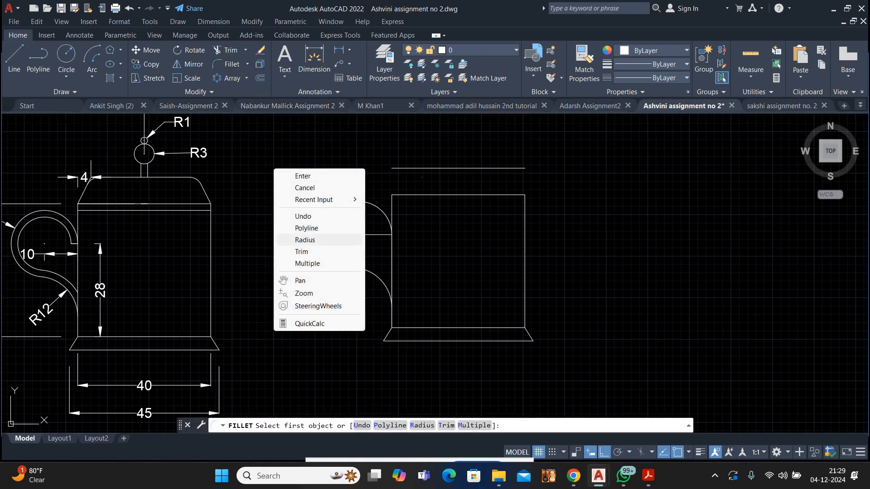
click(304, 240)
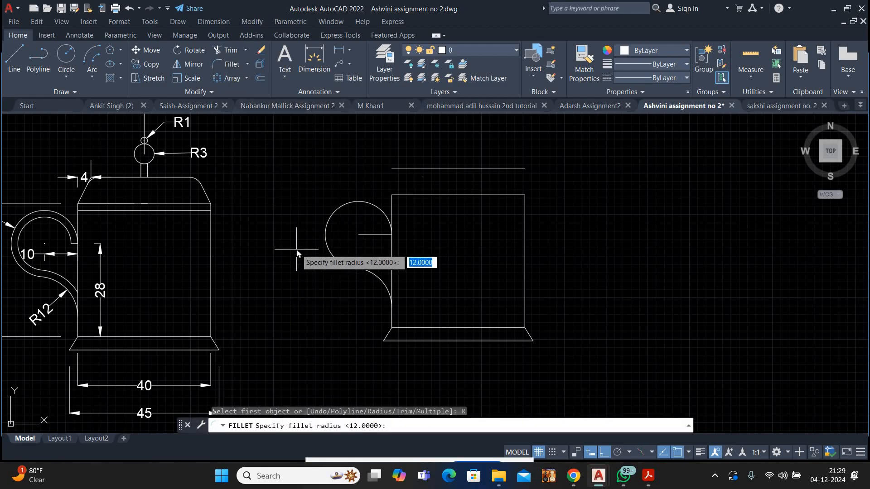
text(12)
key(Return)
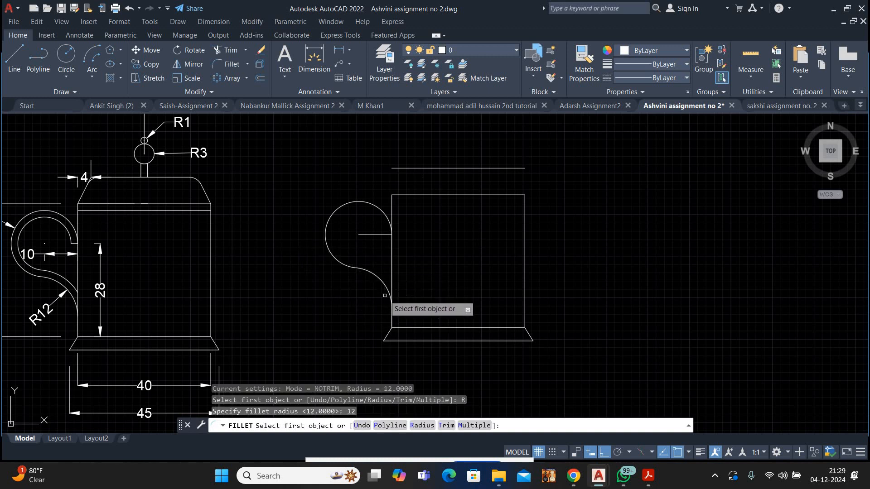
right_click(455, 232)
click(466, 241)
Undo the handle's trim and fillet, back to the full circle beside the mug body.
key(ctrl+z)
key(ctrl+z)
key(ctrl+z)
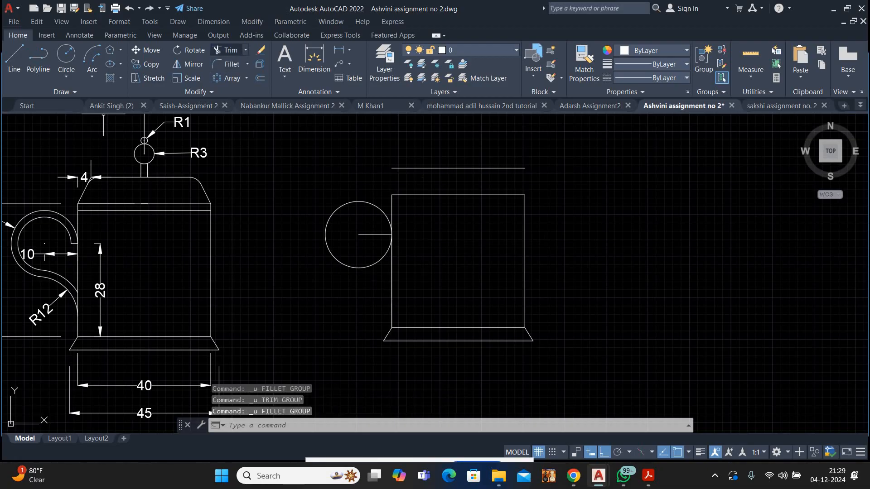
Fillet the handle circle to the mug body's left edge with a radius of 12.
click(231, 64)
right_click(278, 211)
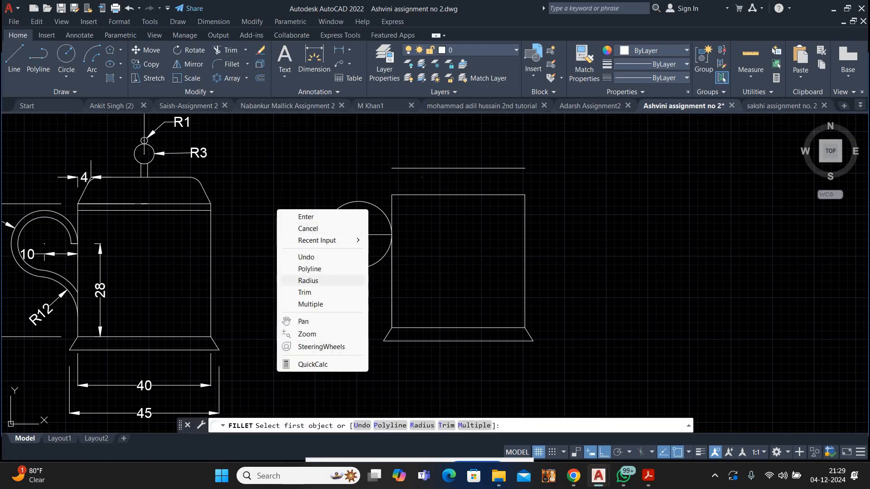
click(308, 281)
text(1)
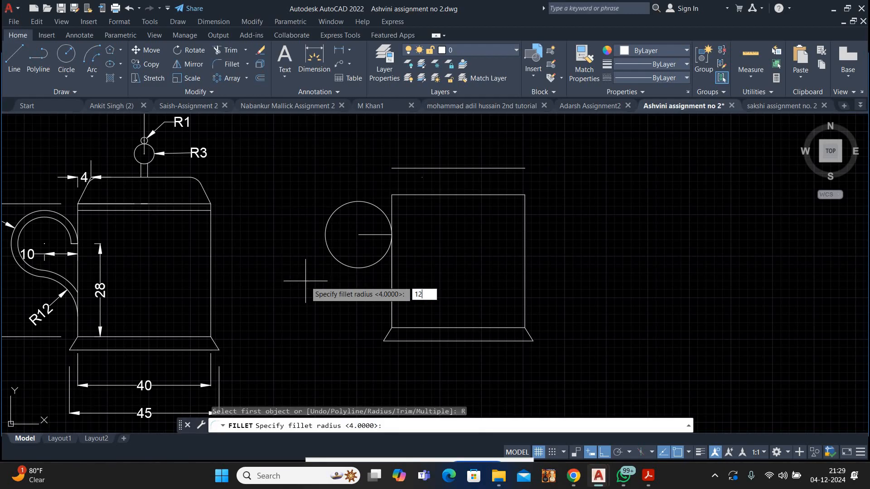
text(2)
key(Return)
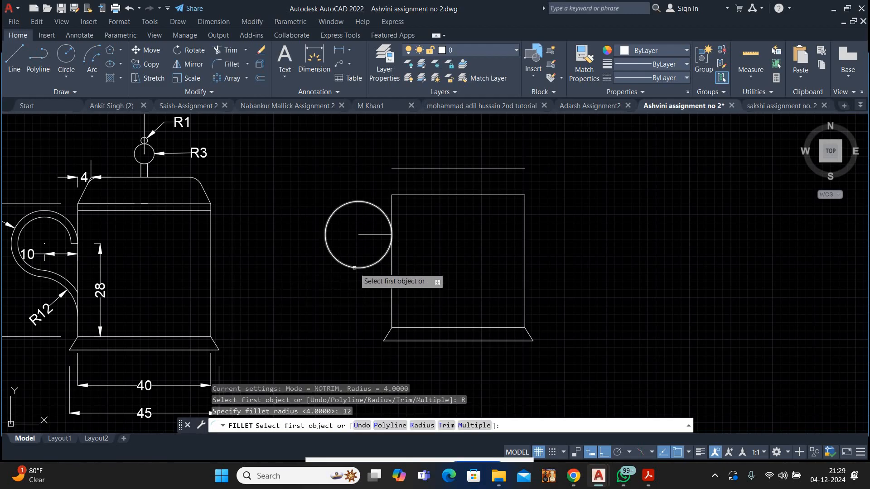
click(357, 268)
click(391, 295)
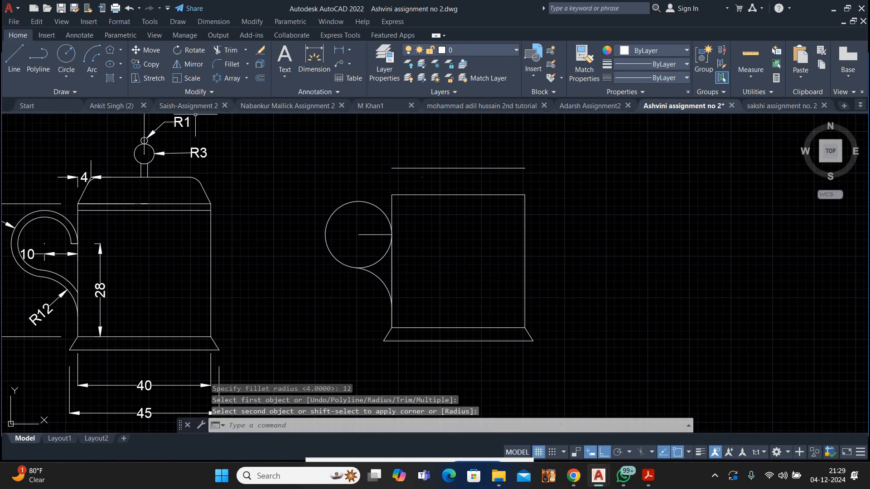
Trim away the part of the handle circle between the fillet arc and the mug body.
click(230, 51)
right_click(266, 146)
click(292, 154)
drag(383, 262, 381, 256)
right_click(438, 225)
click(481, 244)
Offset the upper handle arc inward and the lower handle arc toward the body by 2 units.
click(381, 256)
click(340, 280)
click(260, 79)
click(284, 261)
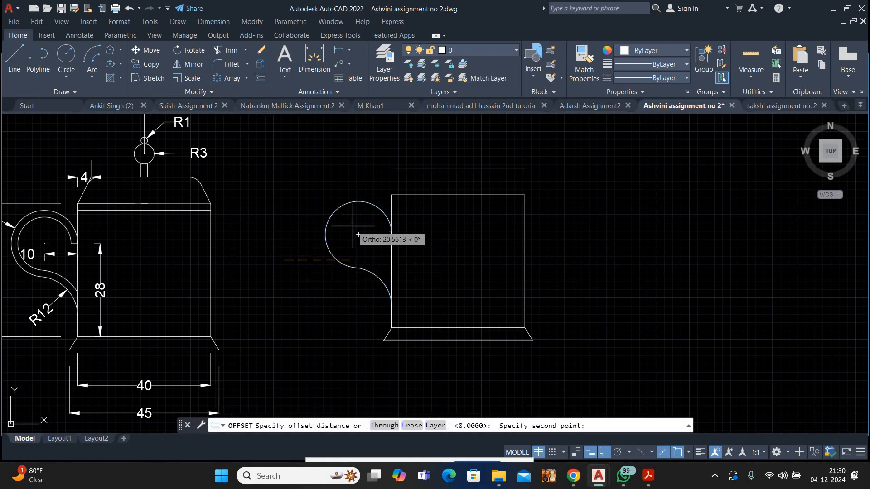
key(Return)
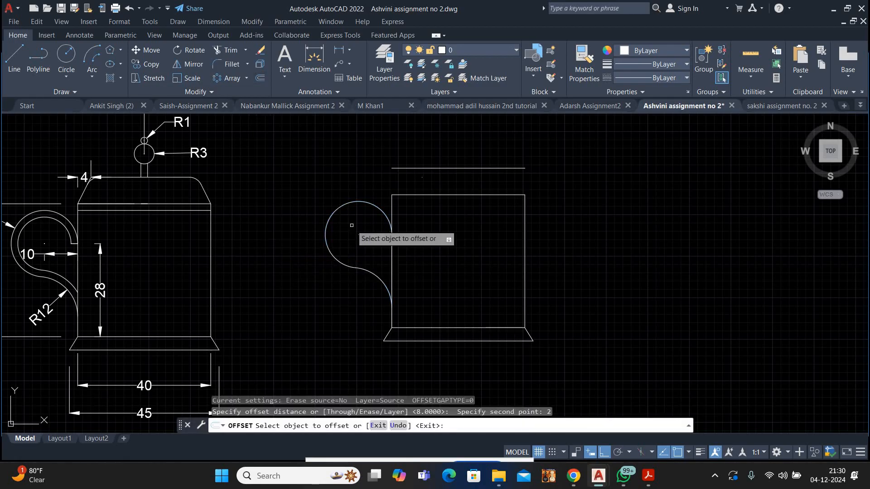
click(346, 203)
click(360, 235)
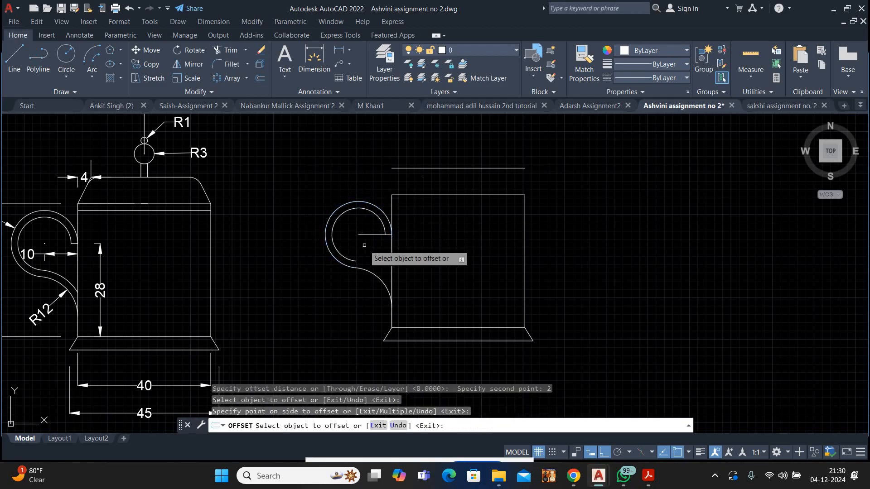
click(368, 269)
click(415, 252)
right_click(415, 252)
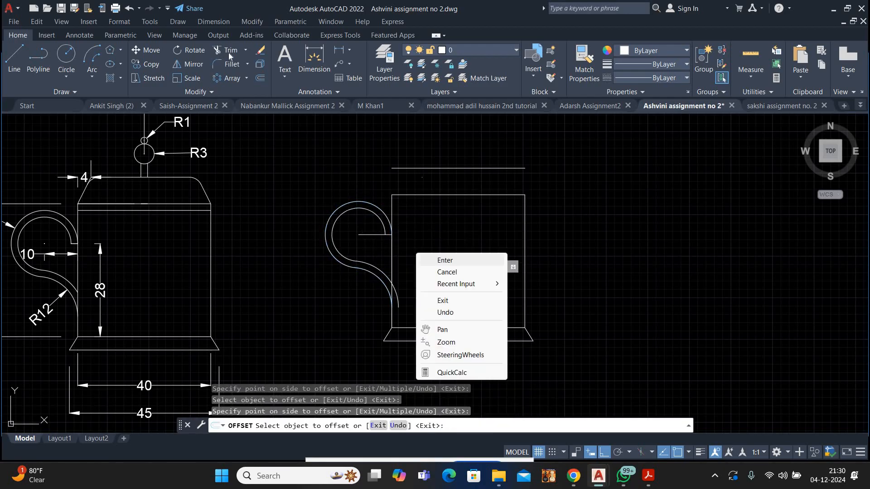
click(428, 258)
Trim the end of the offset lower handle arc that extends into the mug body.
text(tr)
key(space)
right_click(418, 219)
click(442, 227)
right_click(417, 266)
click(429, 272)
Draw a line 40 units horizontally outward from the midpoint of the line above the mug, continuing 8 units straight down.
middle_drag(446, 240, 373, 248)
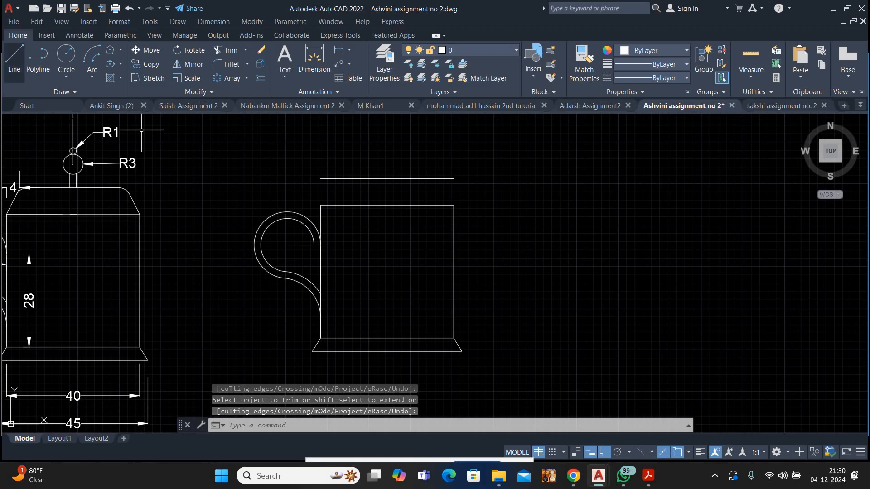
text(l)
key(space)
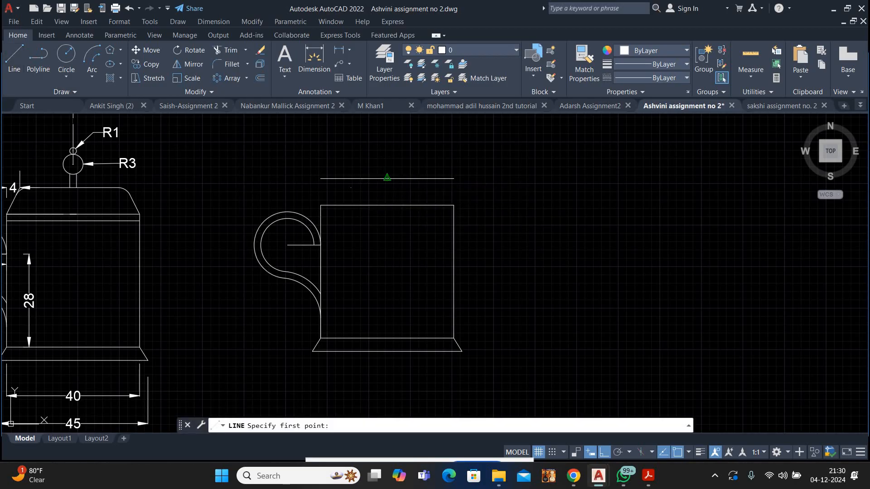
click(387, 177)
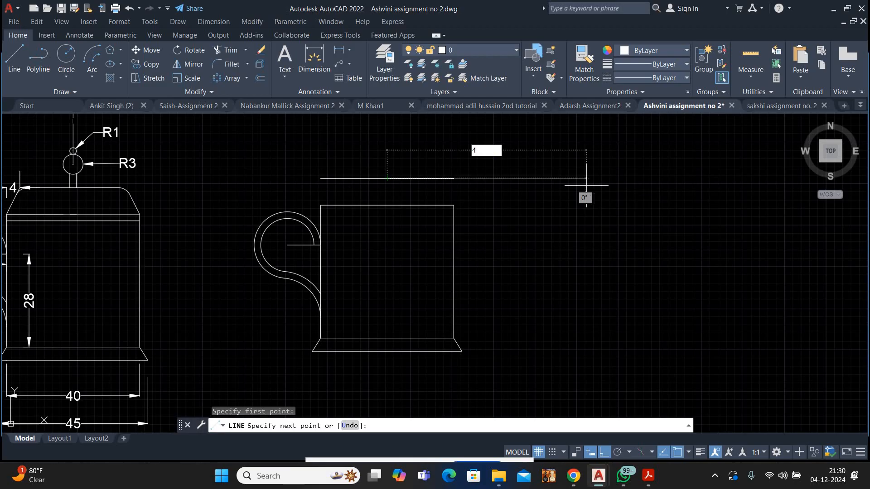
text(40)
key(Return)
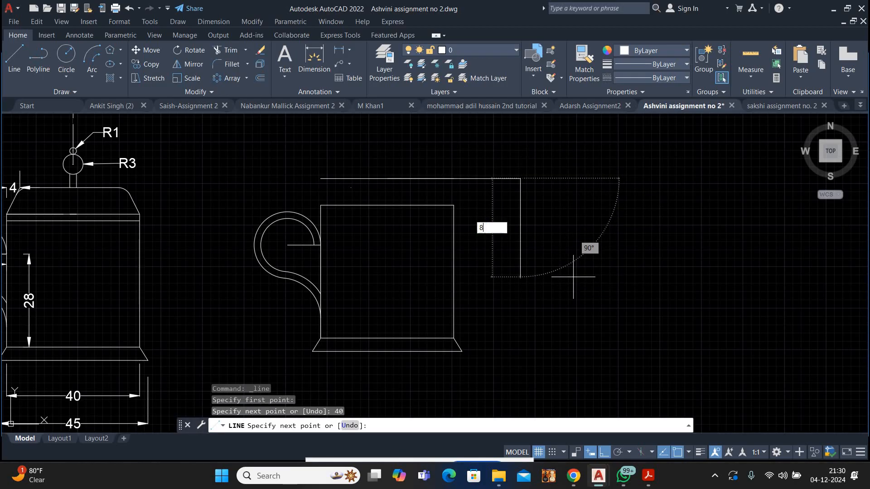
key(Return)
right_click(602, 209)
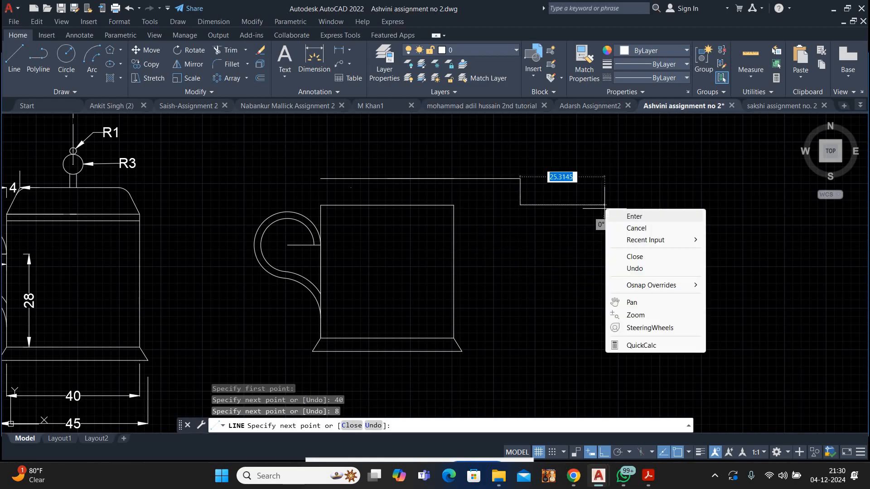
click(649, 213)
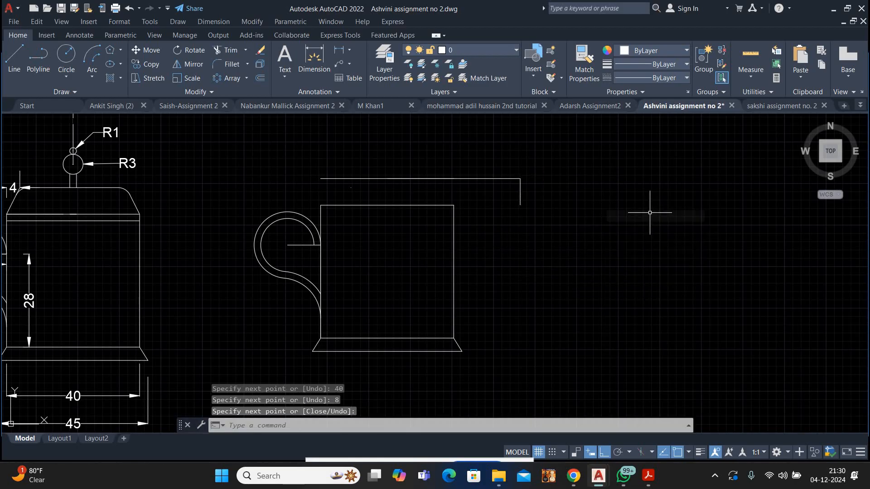
Place a construction line at a 48-degree angle through the lower end of the 8-unit vertical line.
click(71, 92)
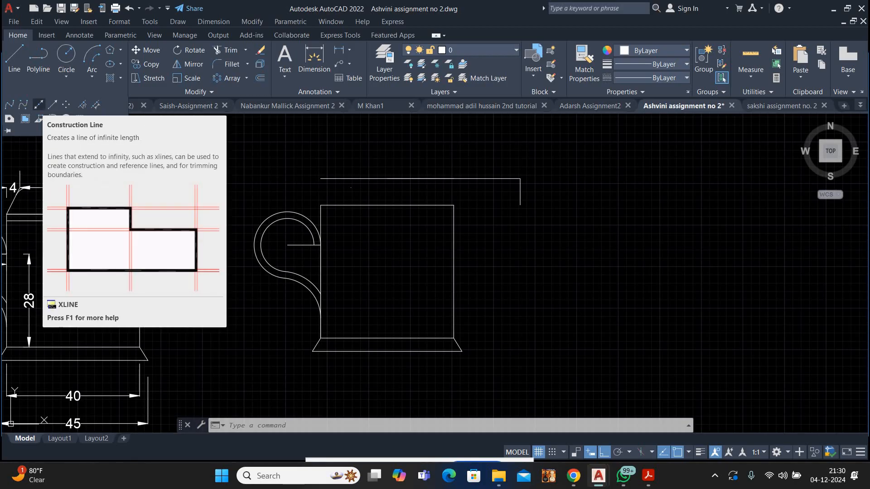
click(41, 106)
right_click(233, 159)
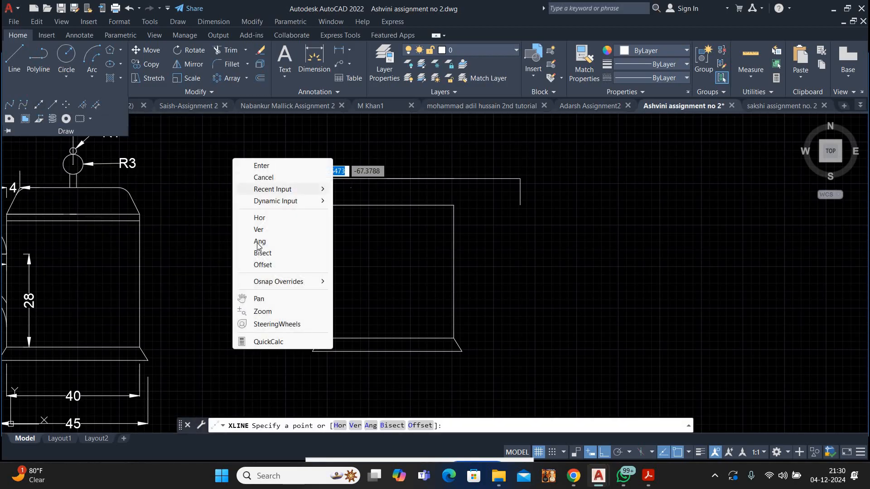
click(259, 241)
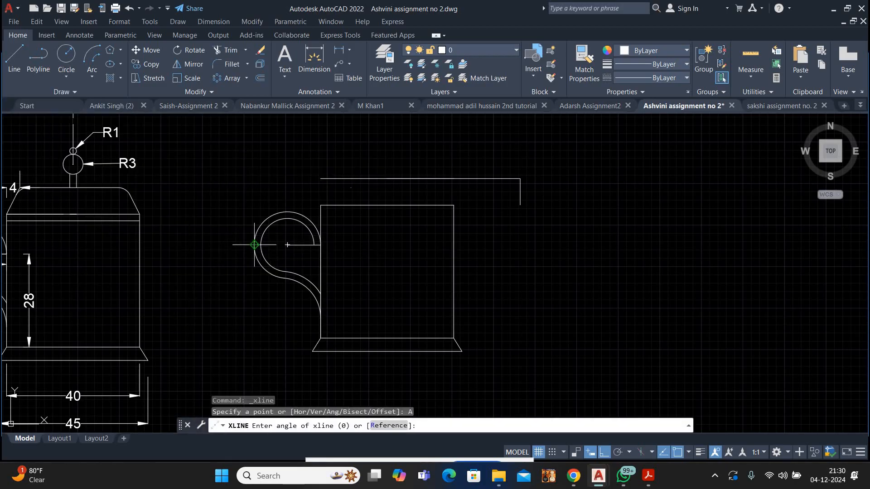
text(48)
key(Return)
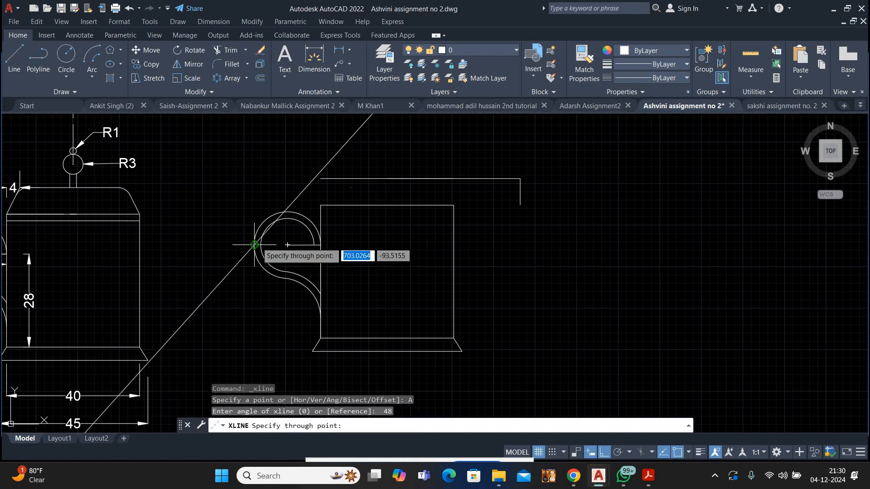
click(517, 209)
key(Return)
Trim the angled construction line beyond the vertical line's lower end and below the mug's base.
click(225, 50)
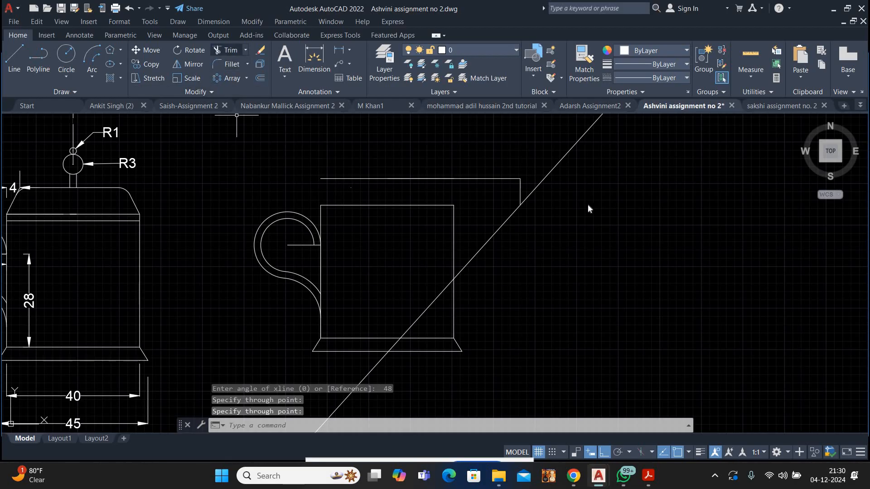
right_click(578, 204)
click(595, 207)
drag(580, 182, 550, 165)
drag(382, 384, 336, 373)
right_click(551, 279)
click(567, 283)
Offset the angled spout line by 3 units to both sides.
click(509, 252)
click(480, 224)
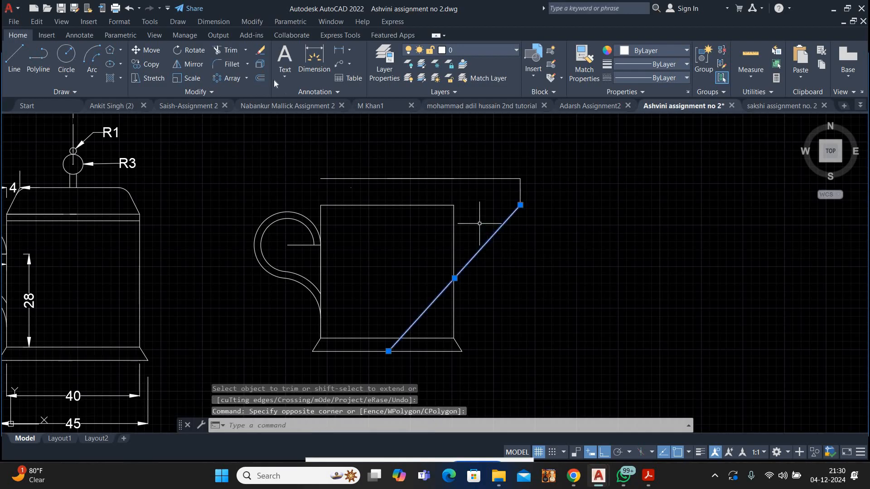
click(513, 256)
text(3)
key(Return)
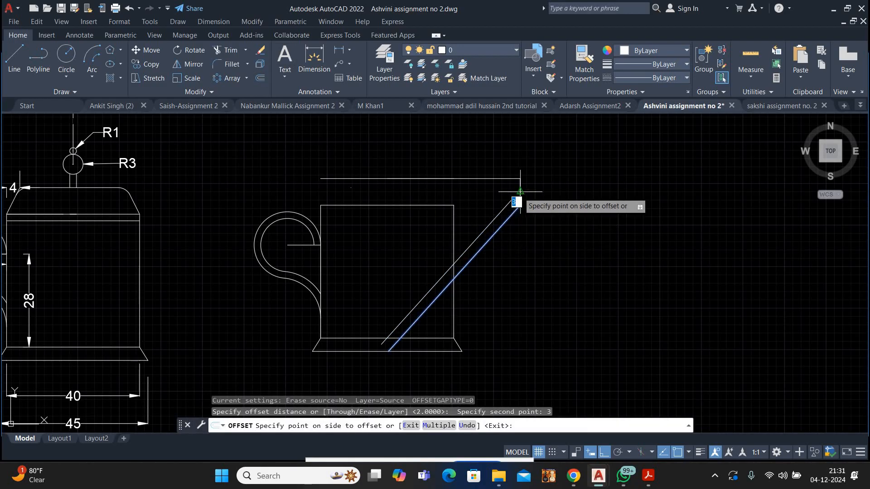
click(496, 222)
click(496, 221)
click(543, 227)
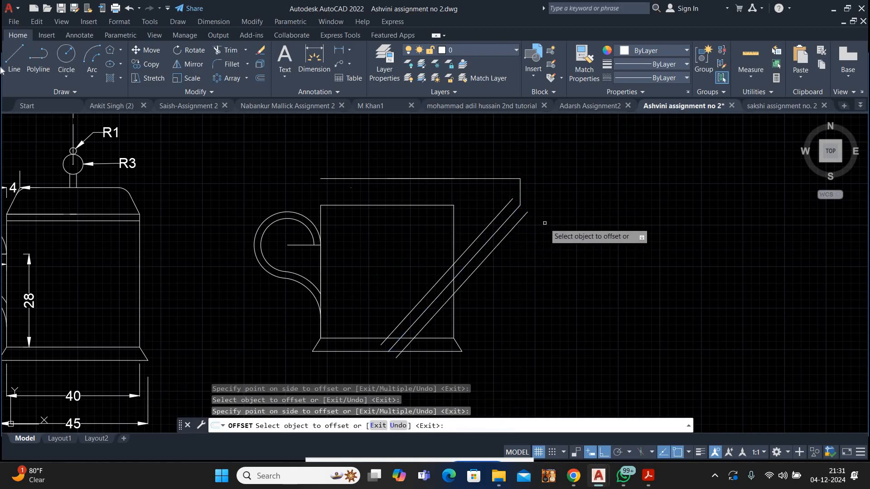
right_click(562, 228)
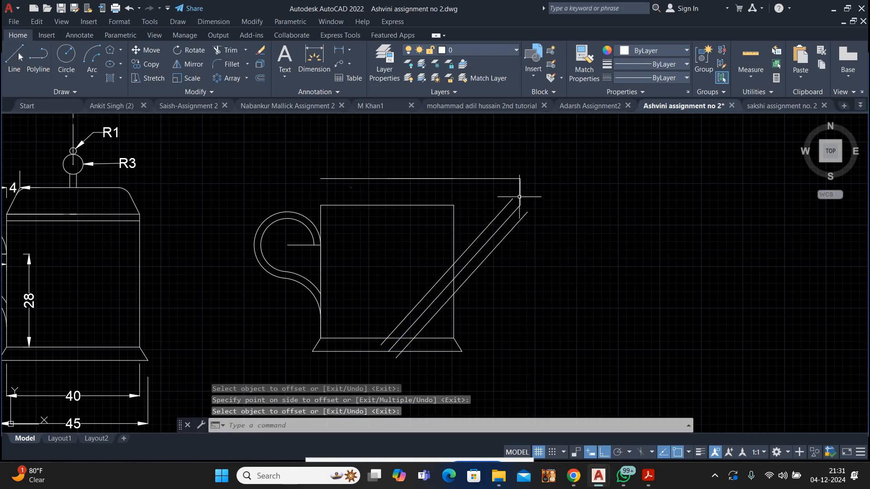
Close the spout's tip with a line joining the upper ends of the two offset lines.
text(l)
key(Return)
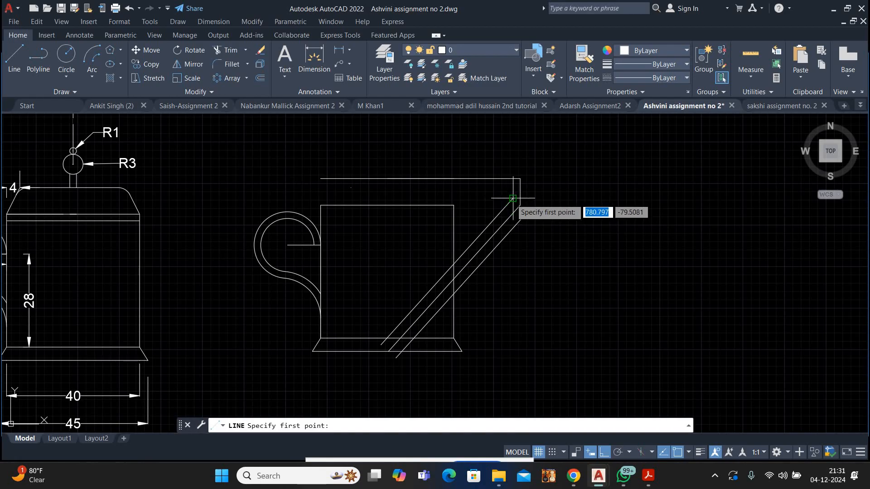
click(513, 199)
click(527, 212)
right_click(587, 202)
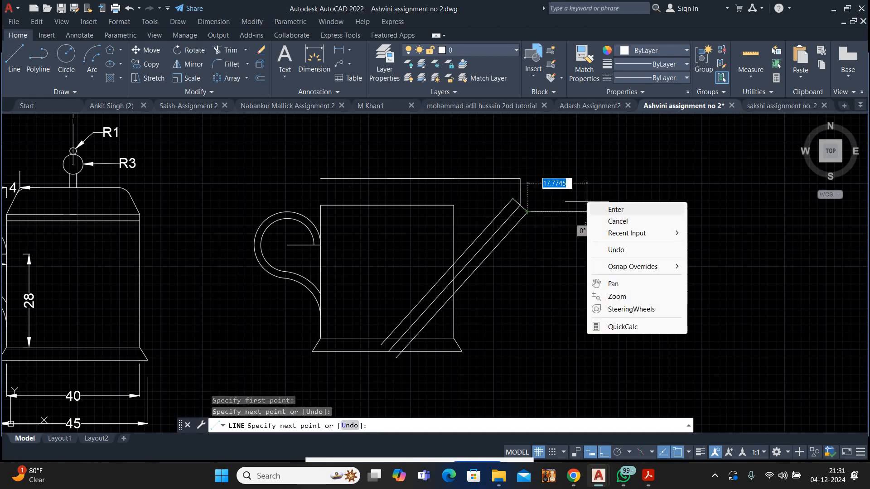
click(616, 211)
Erase the spout's center line and the 40-unit and 8-unit guide lines.
click(508, 219)
right_click(601, 187)
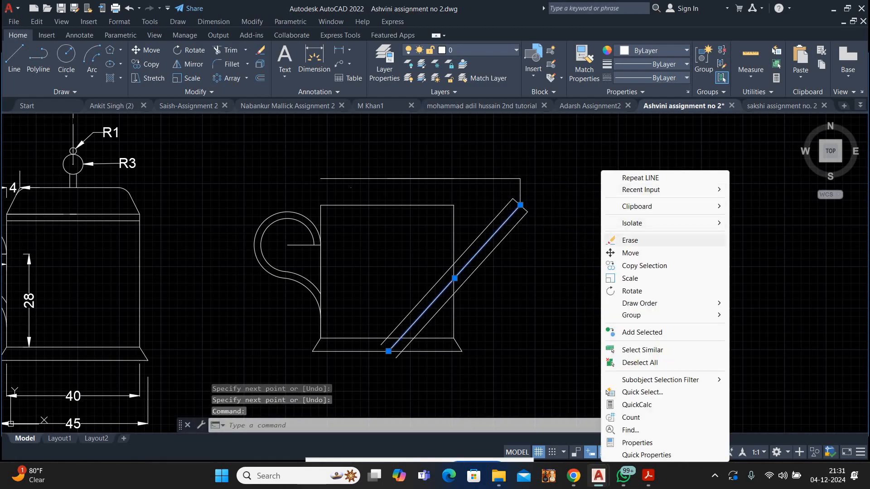
click(630, 241)
click(524, 186)
click(498, 163)
right_click(550, 172)
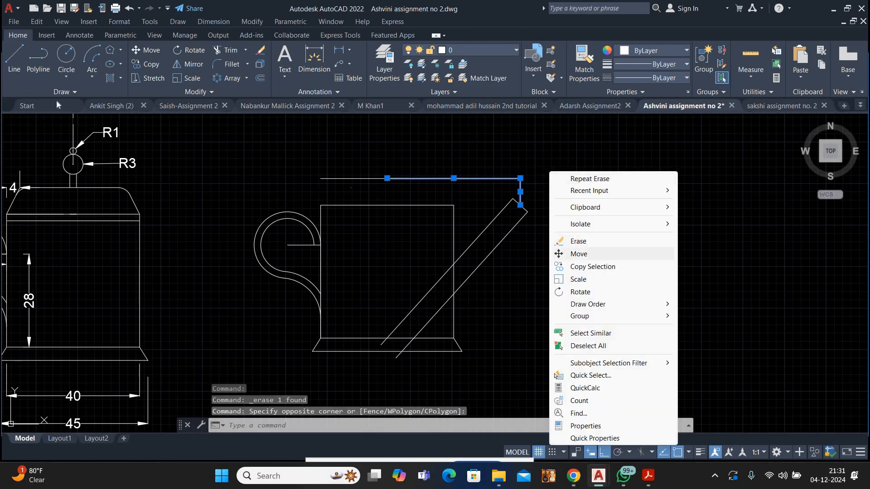
click(578, 241)
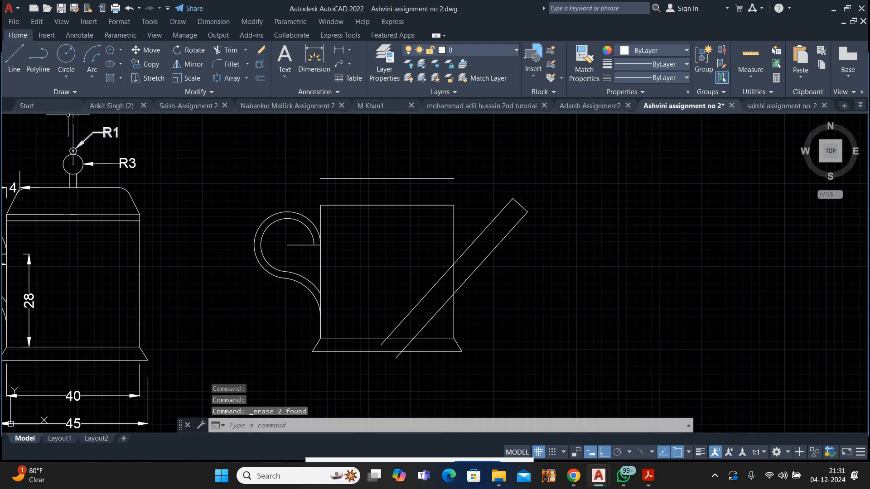
Fillet the spout's lower line to the mug body's right edge with a radius of 20.
click(231, 64)
right_click(598, 322)
click(589, 319)
text(2)
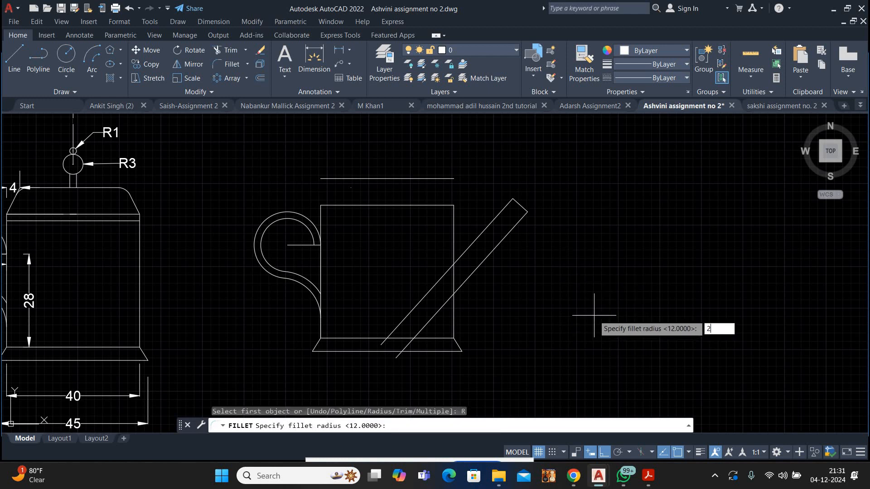
text(0)
key(Return)
click(476, 270)
click(456, 318)
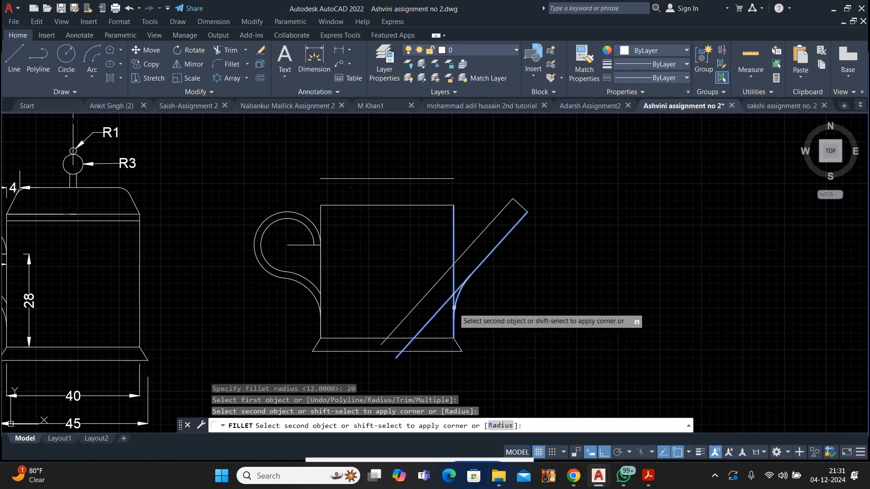
click(456, 309)
click(452, 320)
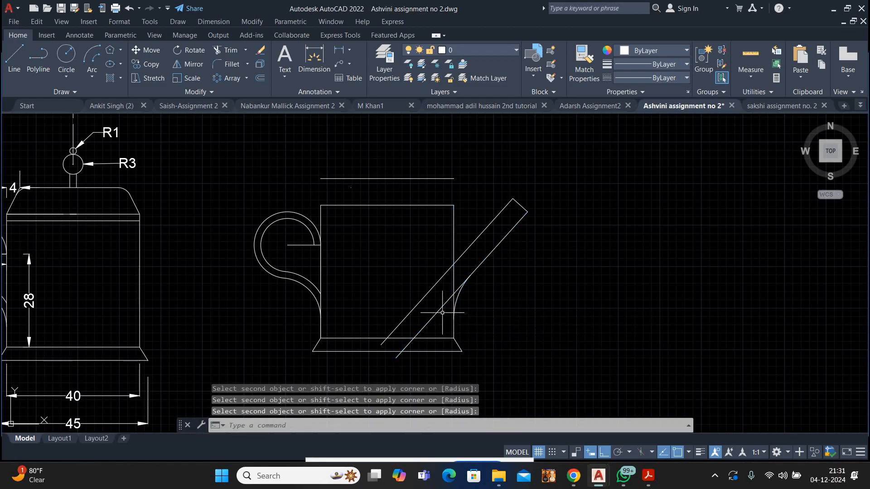
Try to erase the spout's lower line.
click(442, 309)
right_click(548, 251)
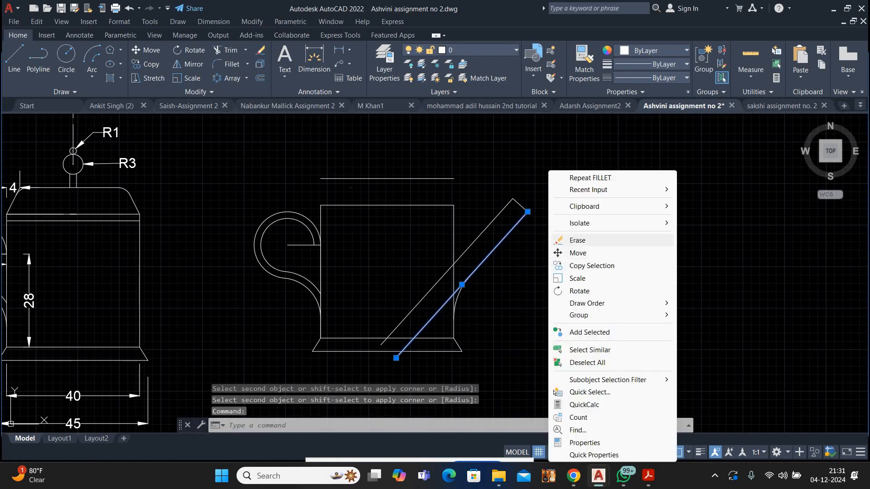
click(572, 241)
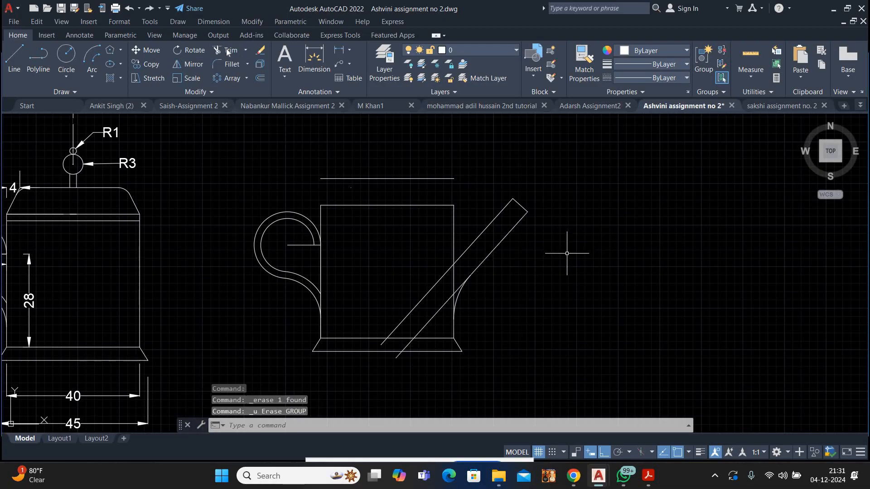
Trim both spout lines inside the mug body and the body's right edge across the spout opening.
click(439, 303)
click(442, 305)
click(455, 293)
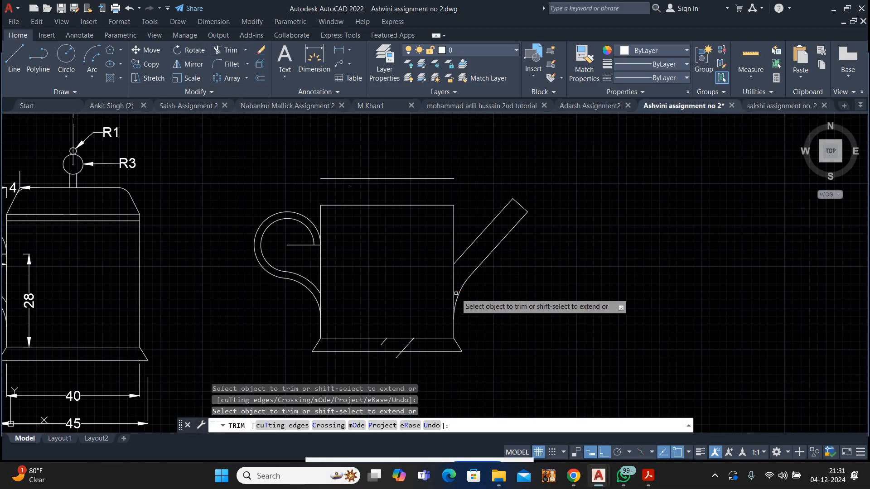
click(452, 290)
right_click(417, 259)
click(433, 267)
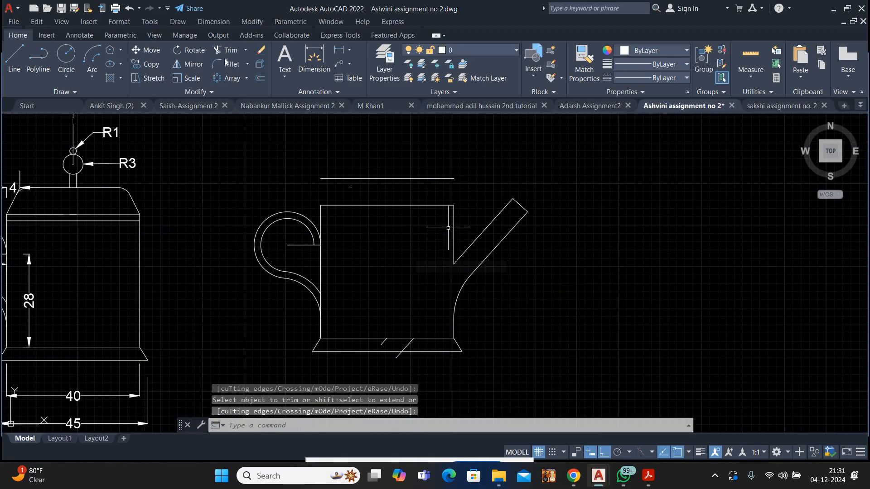
Fillet the mug body's right edge to the spout's upper line with a radius of 3.
text(f)
key(space)
right_click(421, 306)
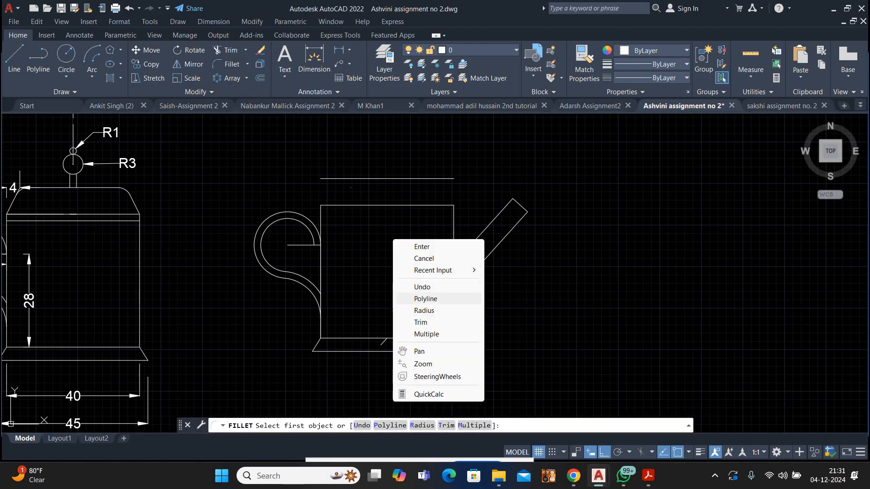
click(424, 311)
key(Return)
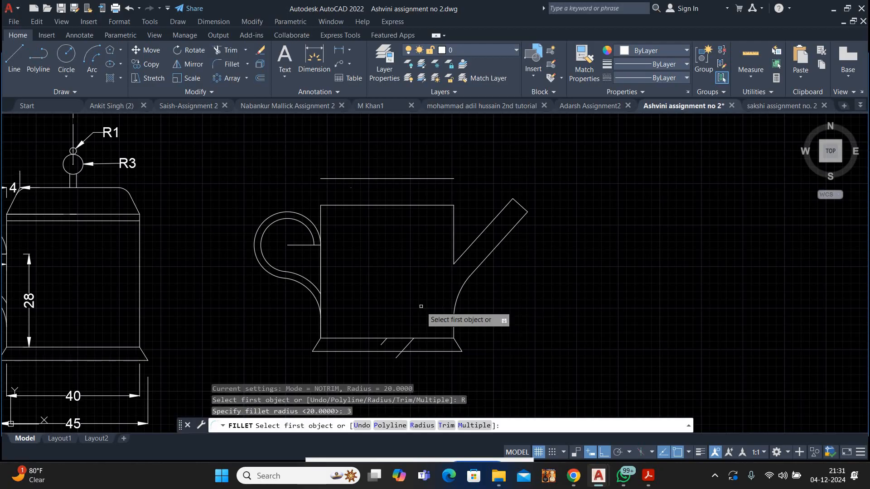
click(454, 232)
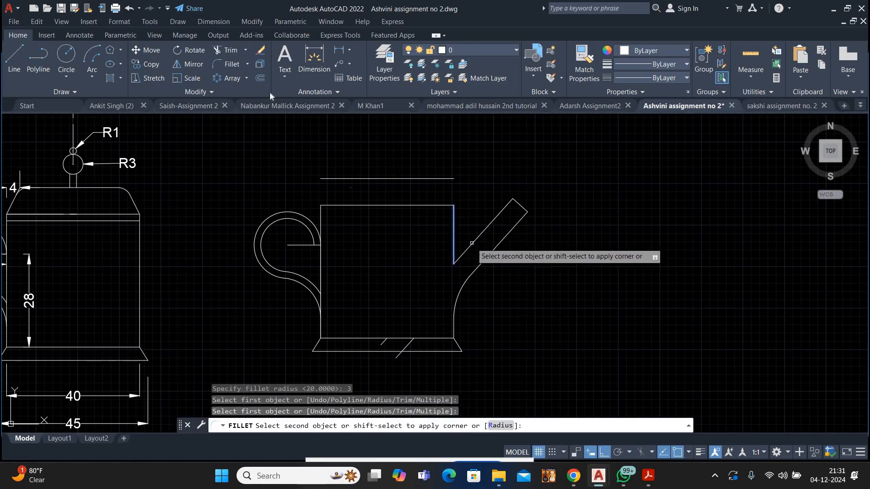
click(472, 243)
Trim the leftover corner of the body edge and spout line below the 3-unit fillet.
click(226, 50)
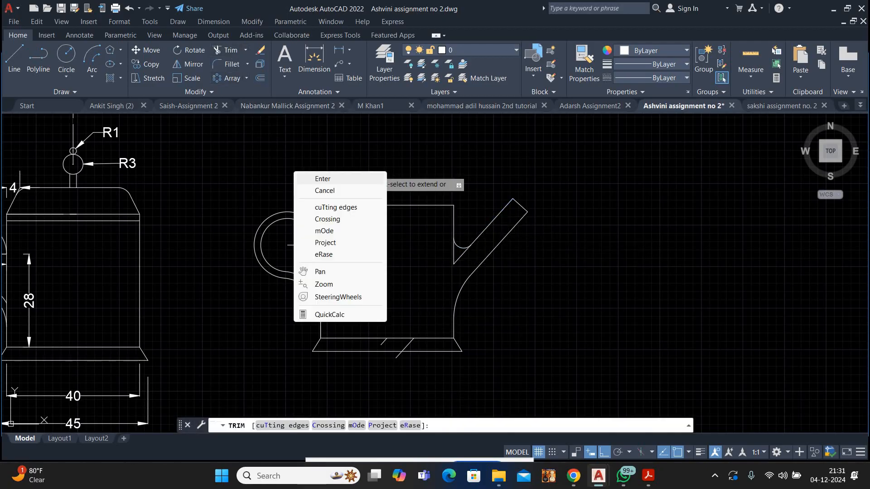
drag(442, 250, 459, 256)
key(Return)
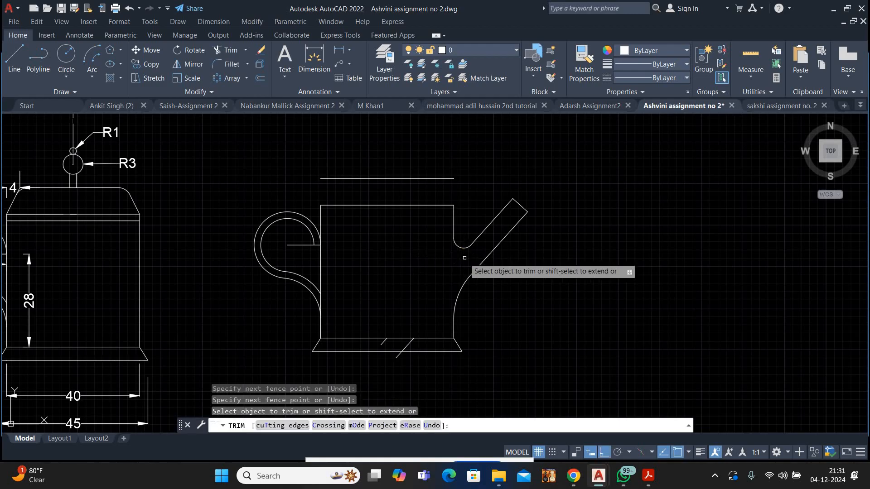
right_click(386, 244)
click(411, 250)
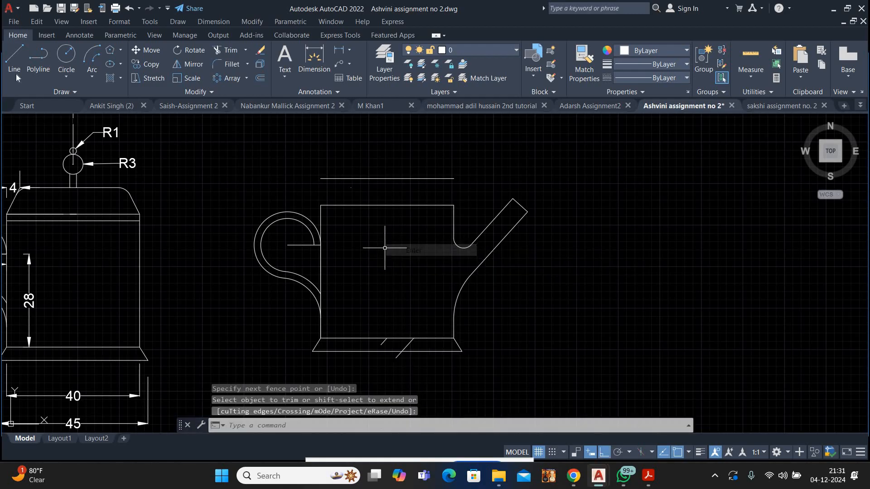
Draw the lid's slanted left edge from 4 units in along the upper line to the mug body's top-left corner.
click(15, 59)
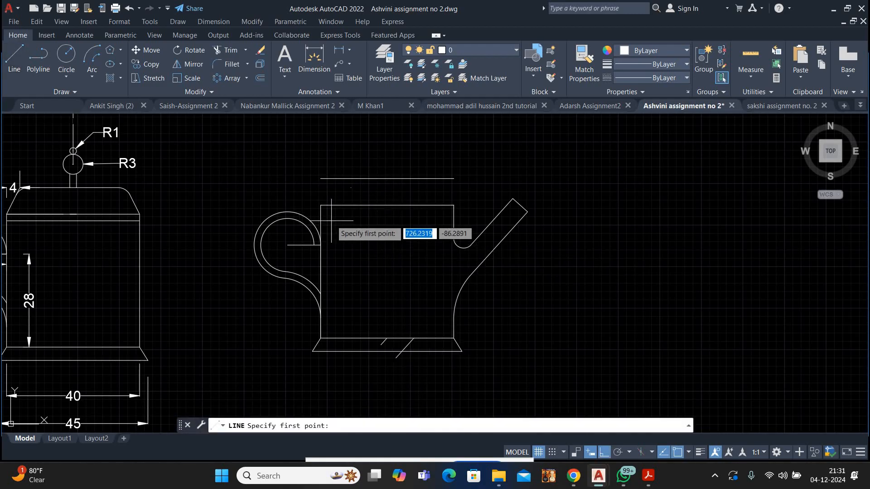
click(321, 179)
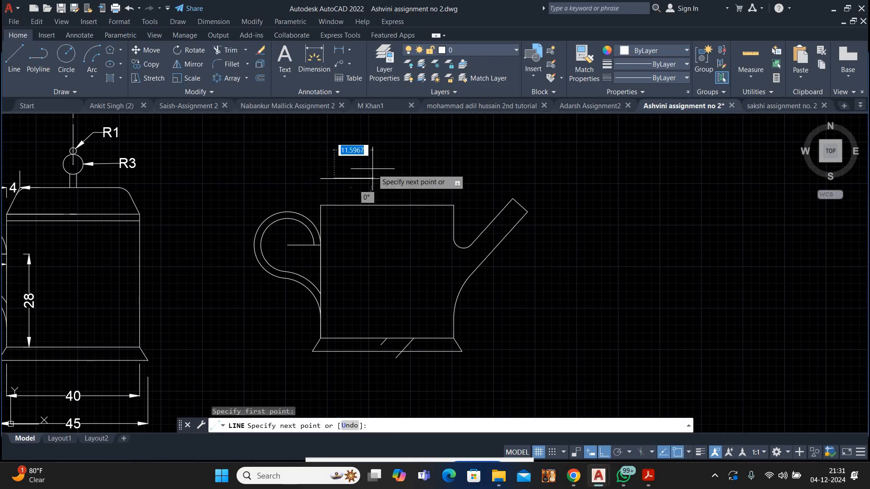
text(4)
key(Return)
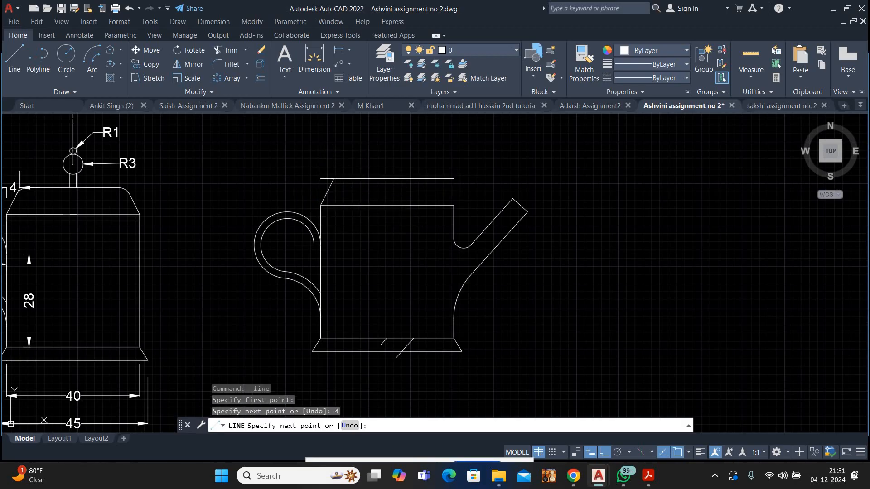
click(321, 206)
right_click(298, 177)
click(327, 185)
Mirror the lid's slanted left edge about the mug's vertical centreline, keeping the original.
click(337, 190)
click(299, 190)
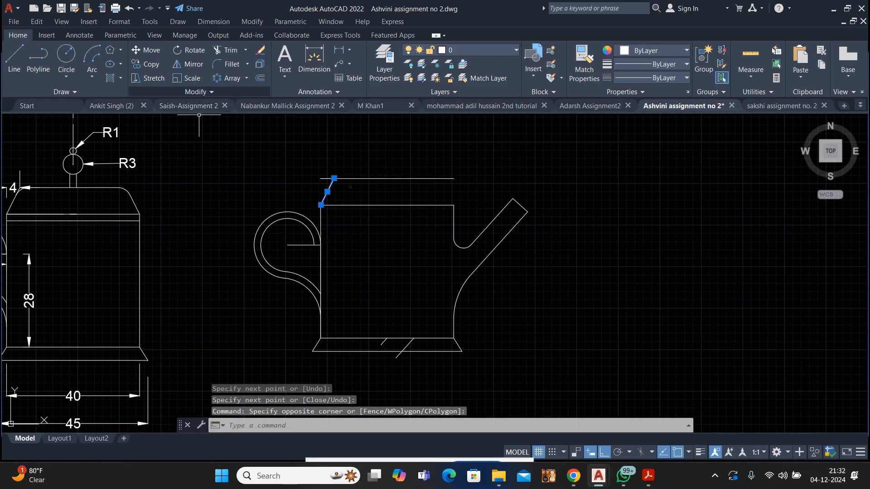
text(mi)
key(Return)
click(387, 179)
click(384, 248)
key(Return)
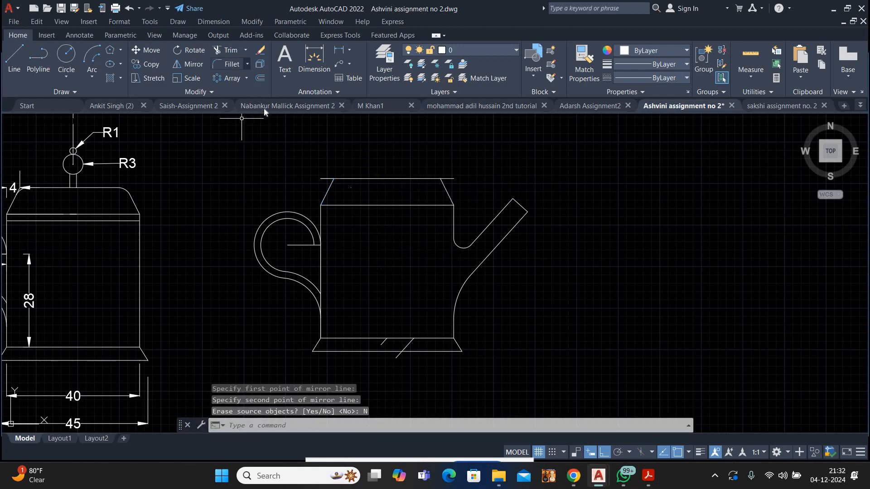
Trim both ends of the lid's top line that extend beyond the slanted edges.
click(231, 50)
right_click(264, 109)
click(225, 51)
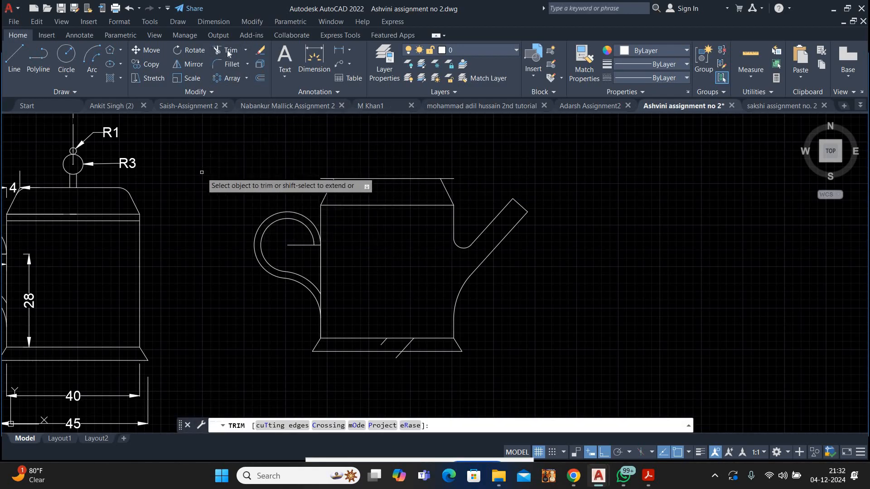
right_click(245, 161)
click(264, 169)
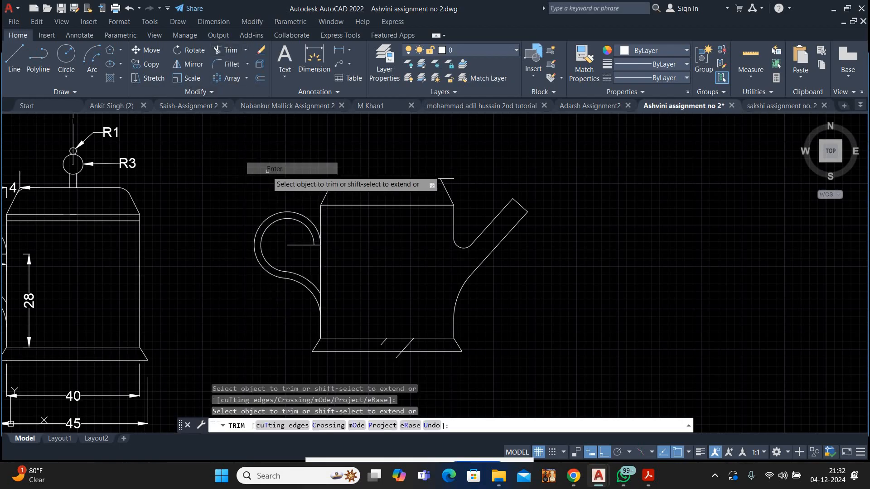
click(449, 179)
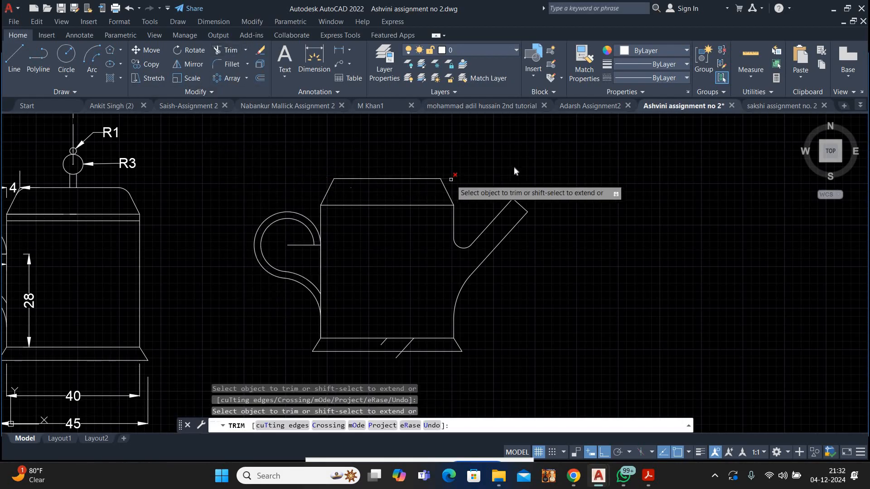
right_click(497, 164)
Look over the redrawn mug beside the original, and close this drawing without saving changes.
scroll(506, 173, down, 4)
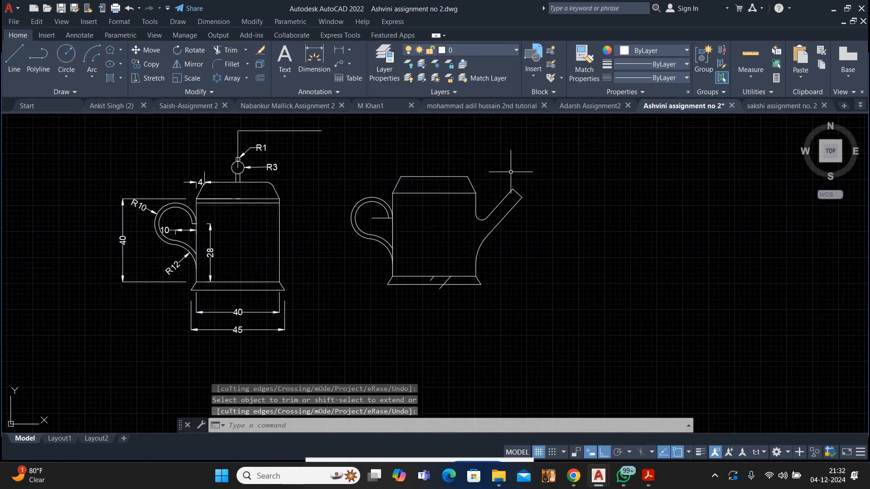
scroll(512, 172, down, 2)
scroll(526, 168, up, 4)
key(Escape)
key(Escape)
key(ctrl+F4)
click(460, 259)
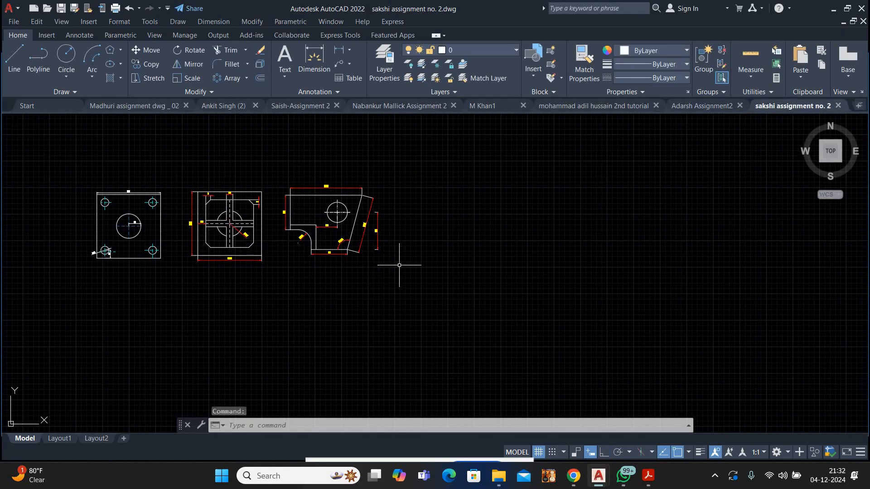
Review the sheet with three dimensioned plates and close that drawing without saving changes.
scroll(401, 267, down, 5)
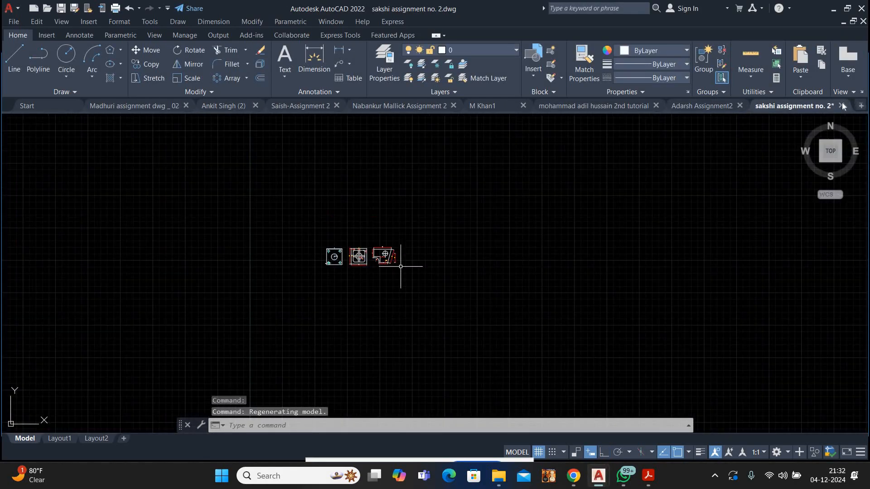
key(Escape)
key(Escape)
key(ctrl+F4)
click(466, 264)
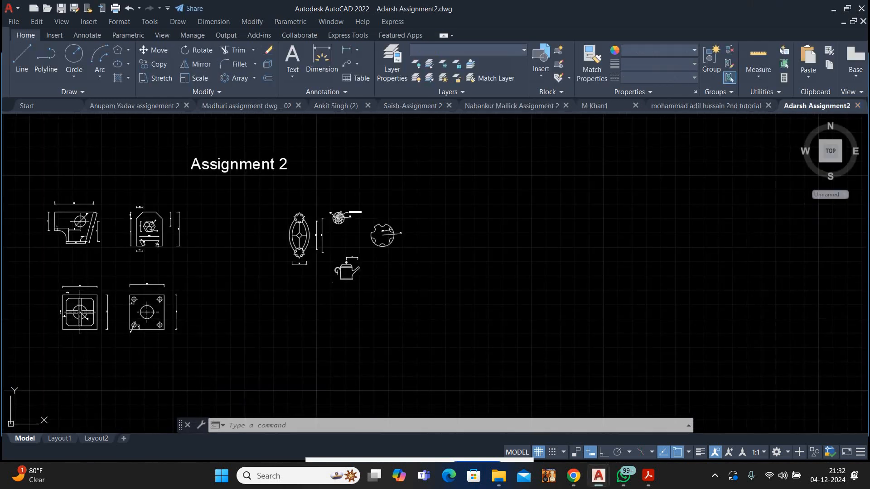
Review the drawing titled Assignment 2 and close it without saving changes.
scroll(438, 254, down, 2)
scroll(248, 247, up, 4)
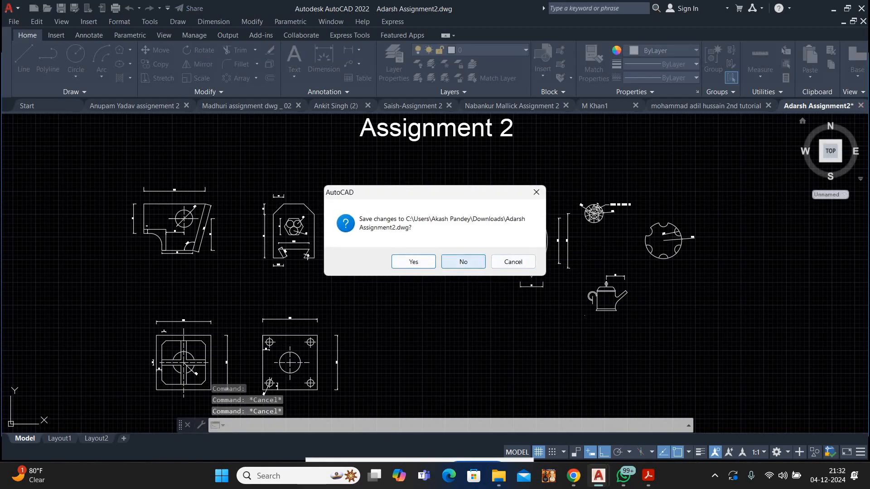
click(461, 262)
Draw a 6-sided polygon circumscribed about a circle of radius 18, centred in the upper part of the chamfered plate.
scroll(290, 297, up, 3)
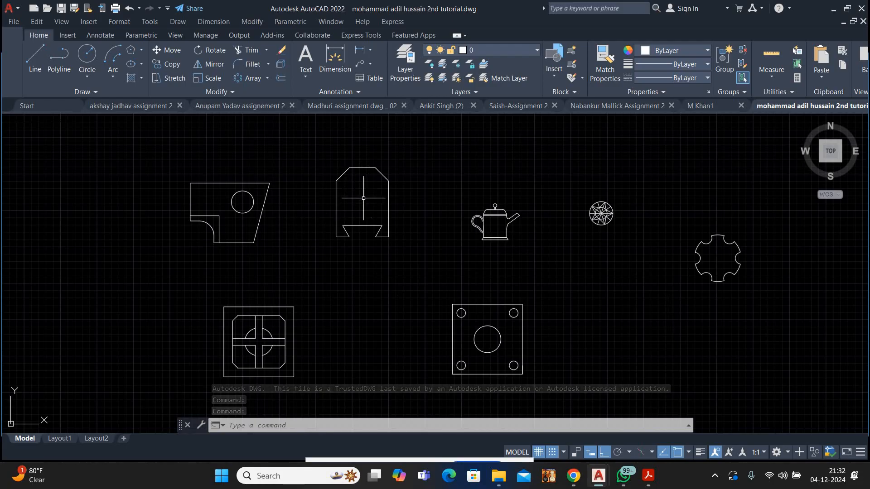
scroll(363, 198, up, 2)
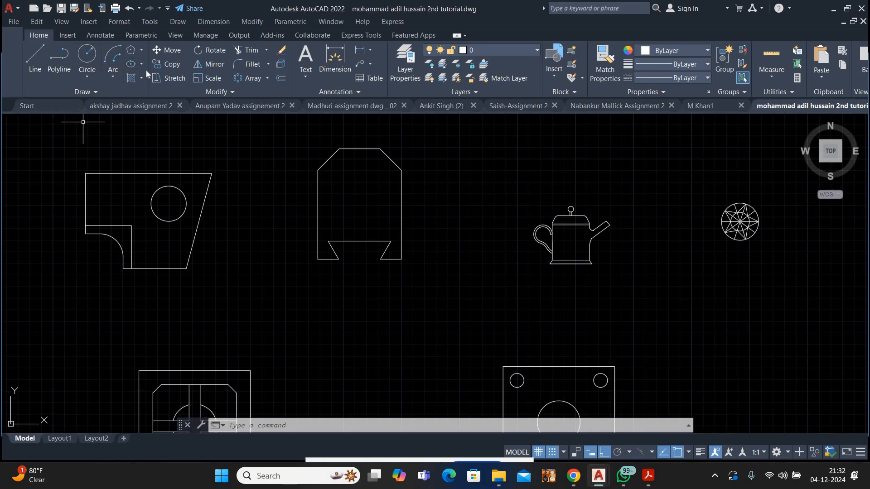
click(141, 50)
click(153, 88)
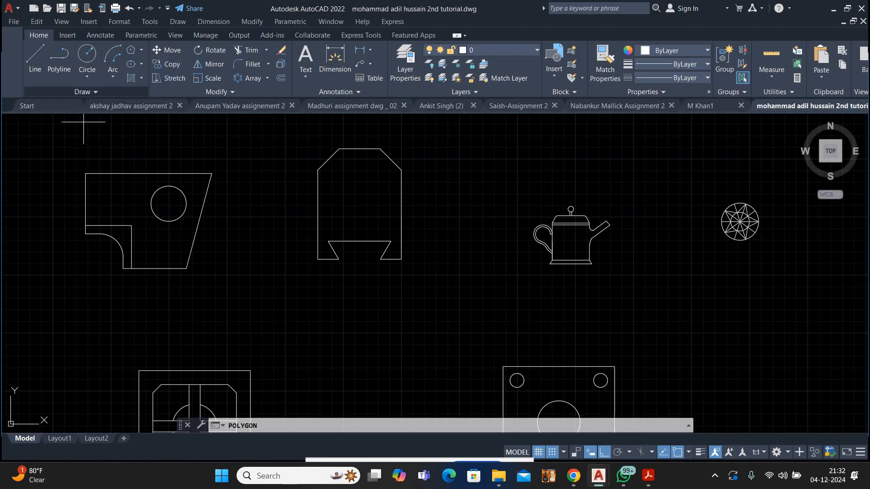
mouse_move(411, 195)
middle_down()
mouse_move(336, 209)
mouse_move(344, 213)
middle_up()
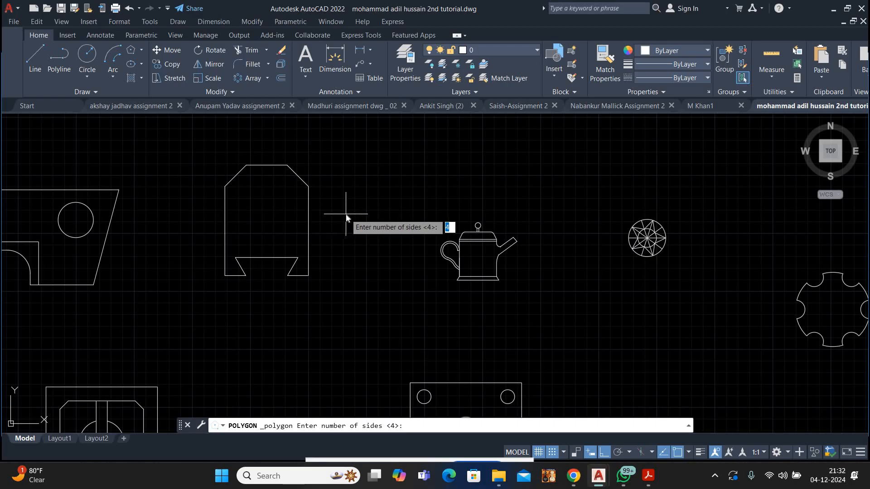
key(Return)
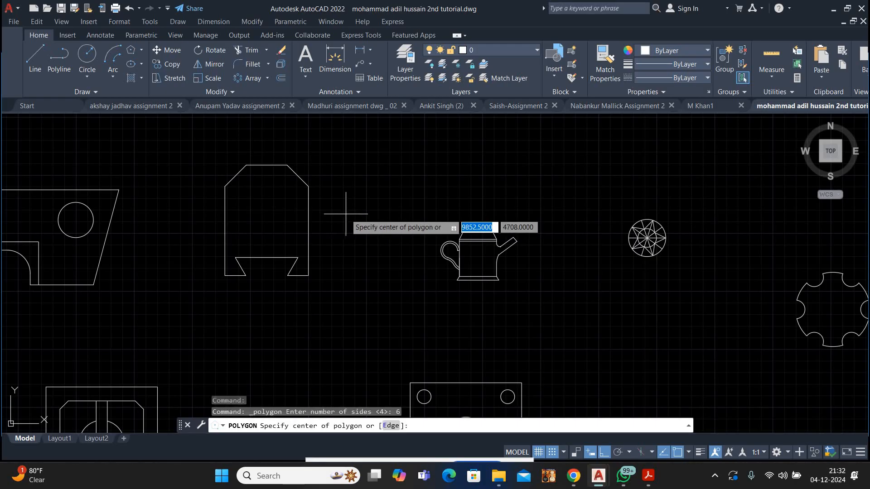
click(267, 209)
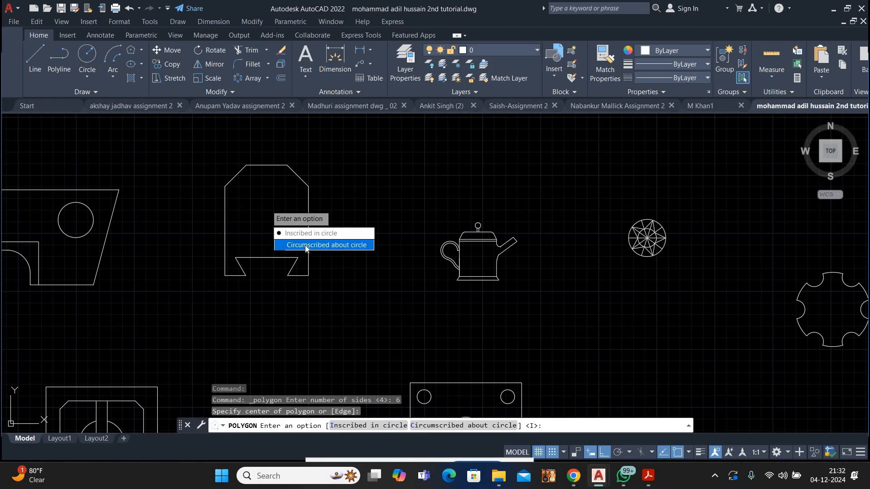
click(326, 245)
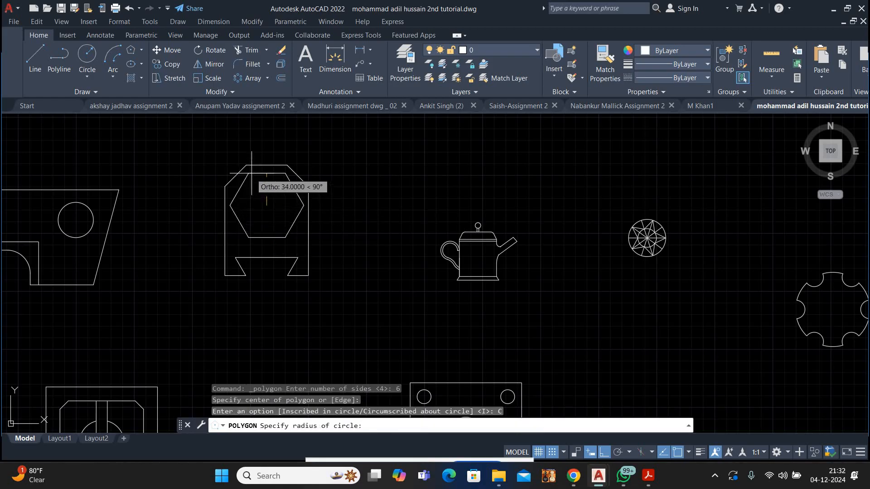
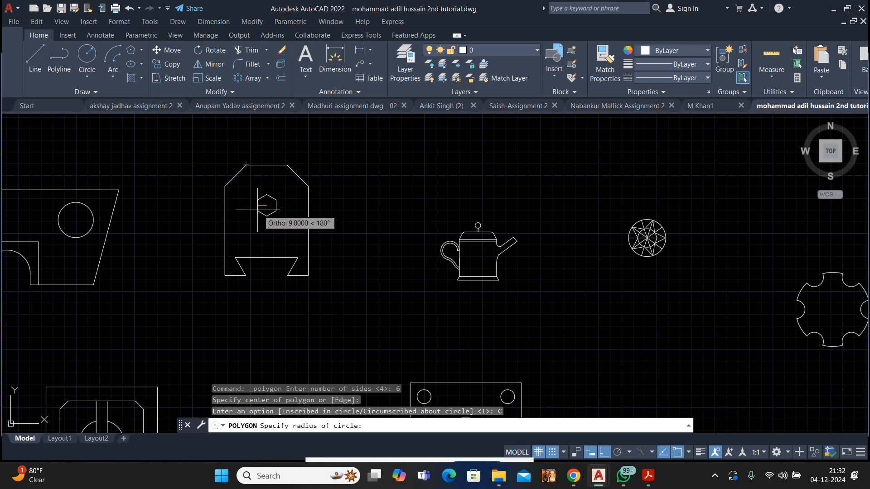
text(41)
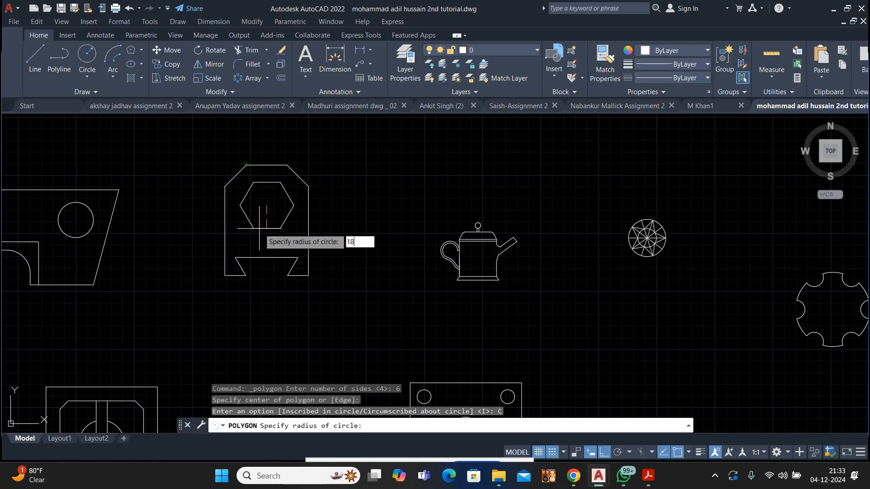
key(Return)
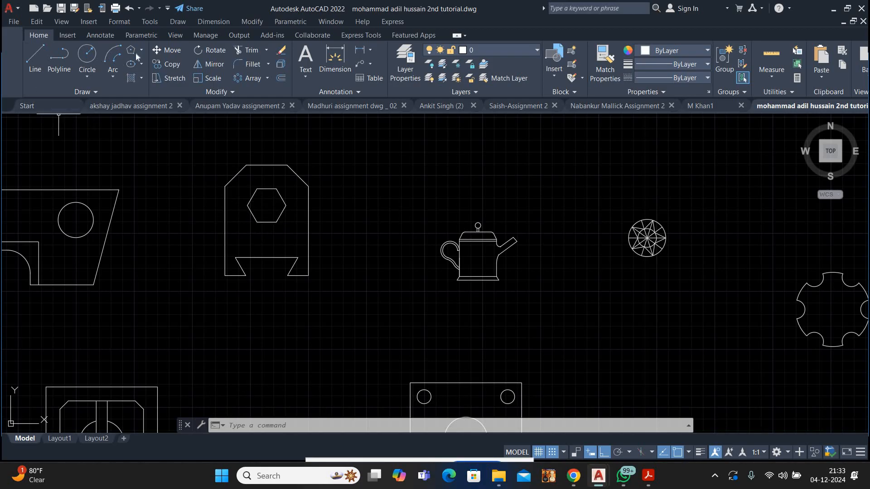
Draw a 2-Point circle between the midpoint of the hexagon's bottom side and the hexagon's centre.
click(87, 77)
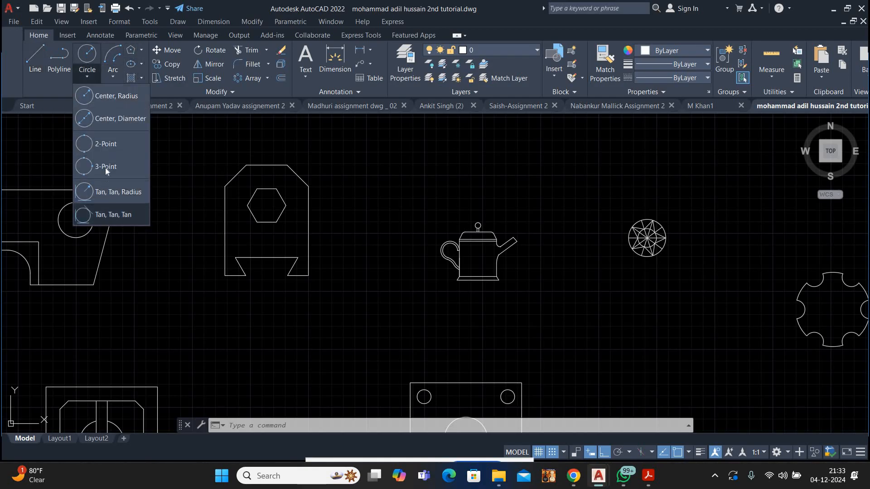
click(106, 144)
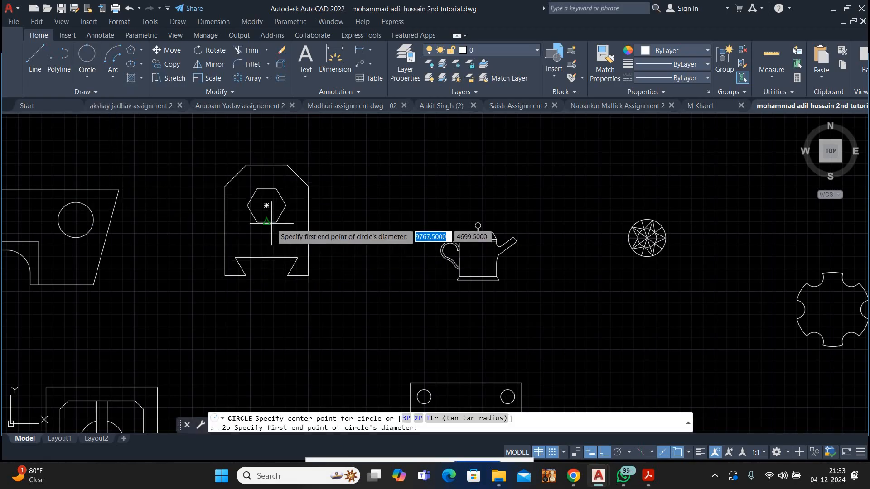
click(267, 206)
click(266, 205)
Draw a Tan, Tan, Radius circle of radius 8 touching the hexagon's upper-left side and the lower circle.
scroll(255, 187, up, 4)
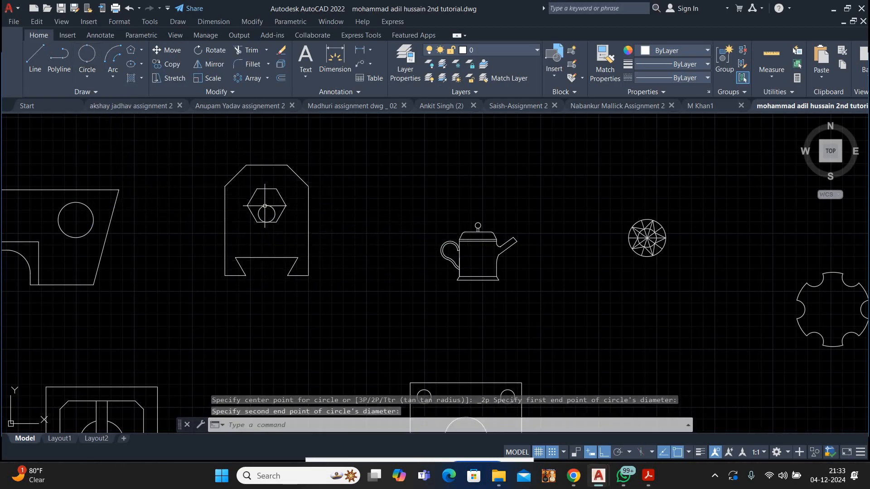
click(87, 76)
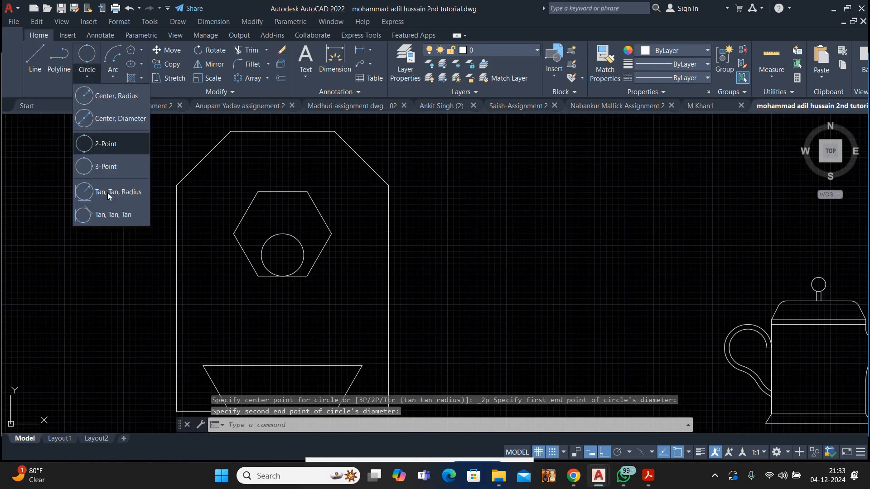
click(113, 192)
click(237, 216)
click(266, 234)
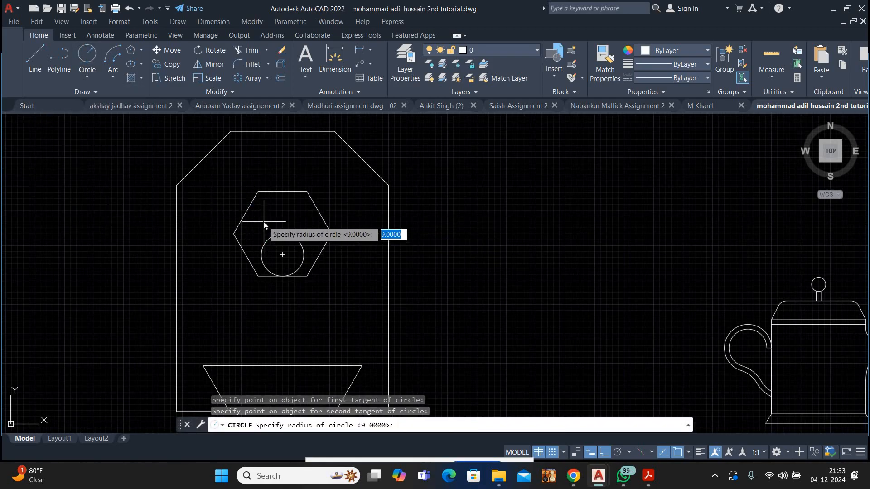
key(Return)
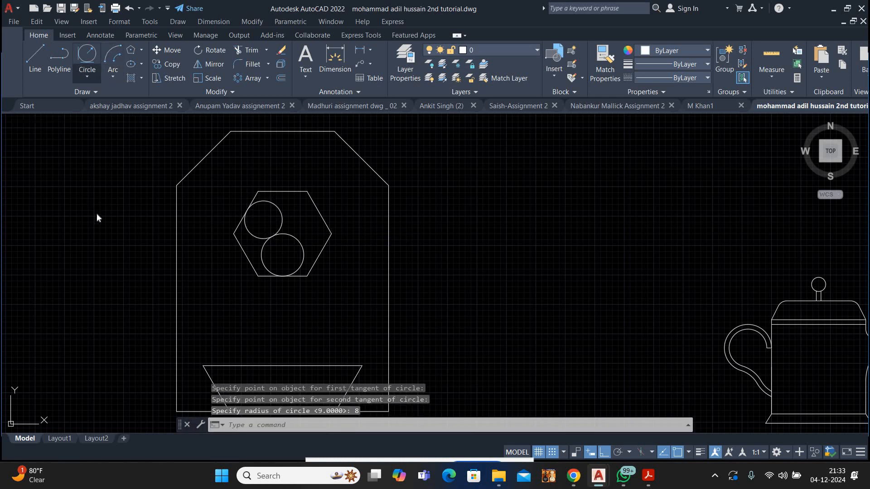
Draw a Tan, Tan, Tan circle touching the lower circle, the upper-left circle and the hexagon's upper-right side.
click(87, 77)
click(114, 214)
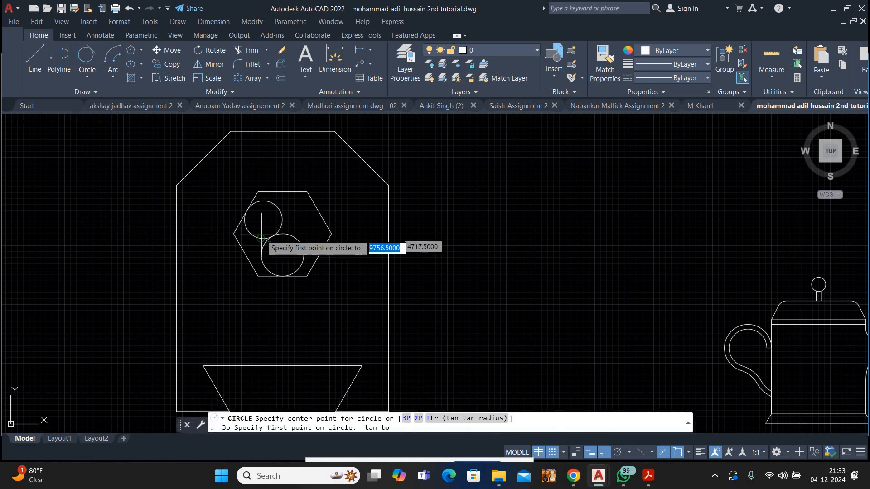
click(299, 240)
click(283, 219)
click(321, 215)
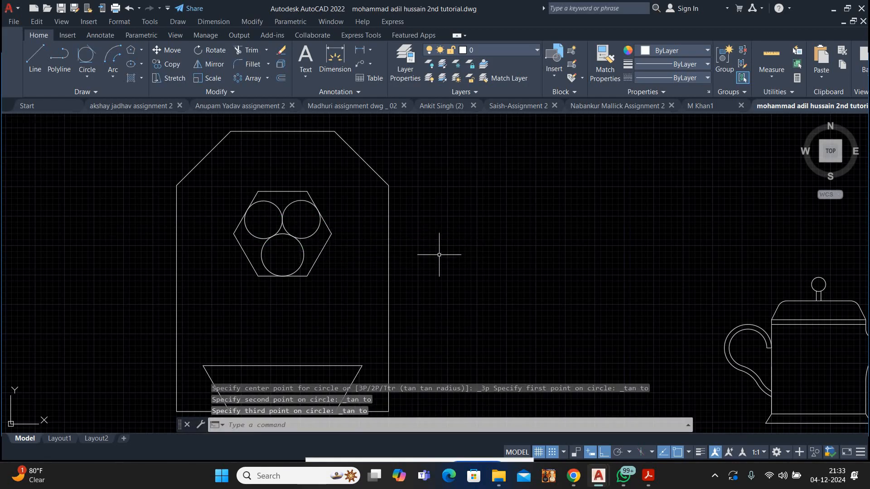
Check the other open drawing briefly, and examine the remaining figures on the current sheet.
scroll(439, 255, down, 5)
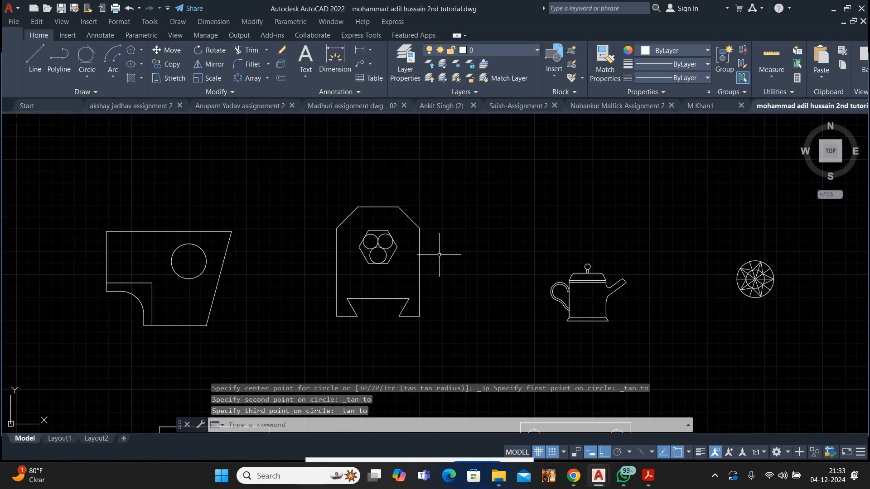
click(701, 106)
click(810, 107)
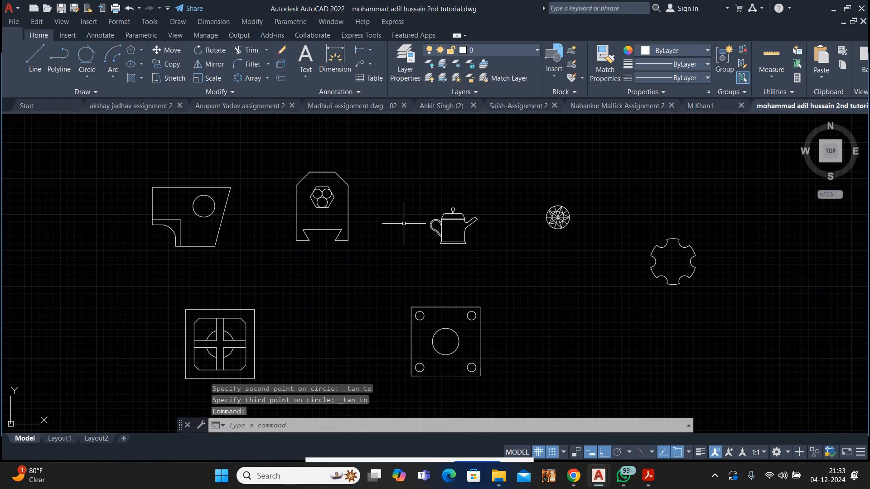
scroll(432, 246, up, 1)
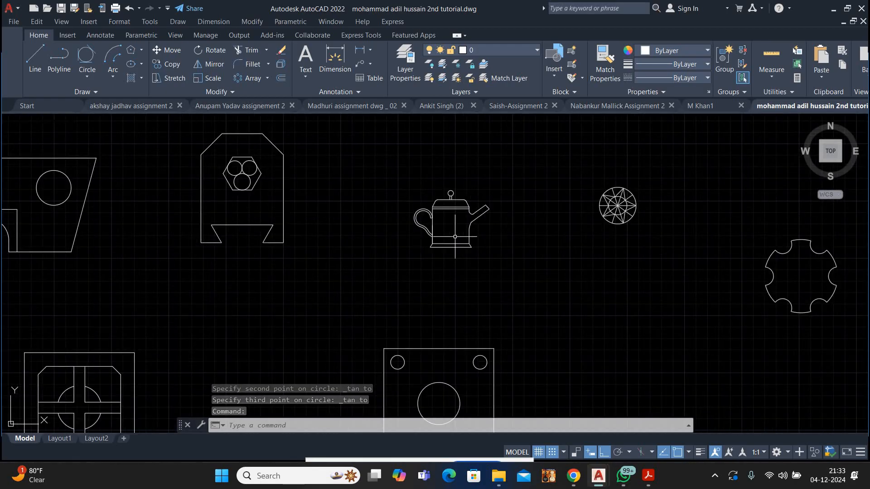
scroll(453, 238, down, 2)
scroll(455, 236, up, 1)
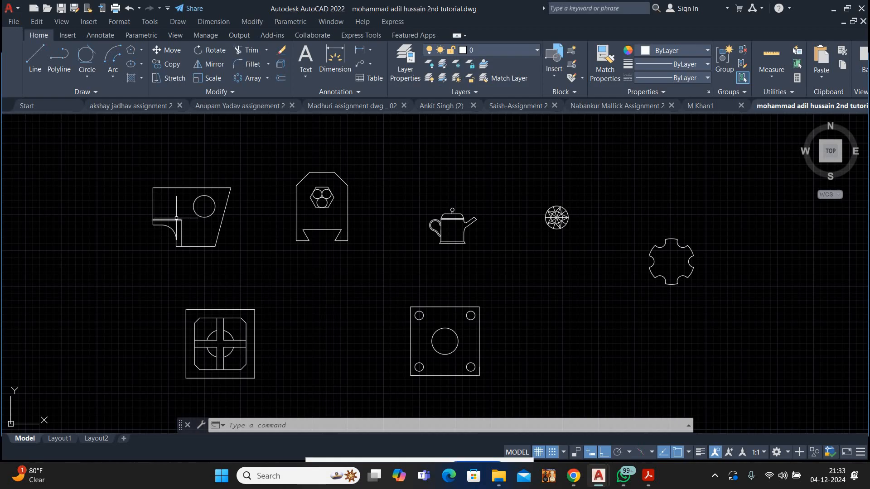
scroll(562, 216, up, 1)
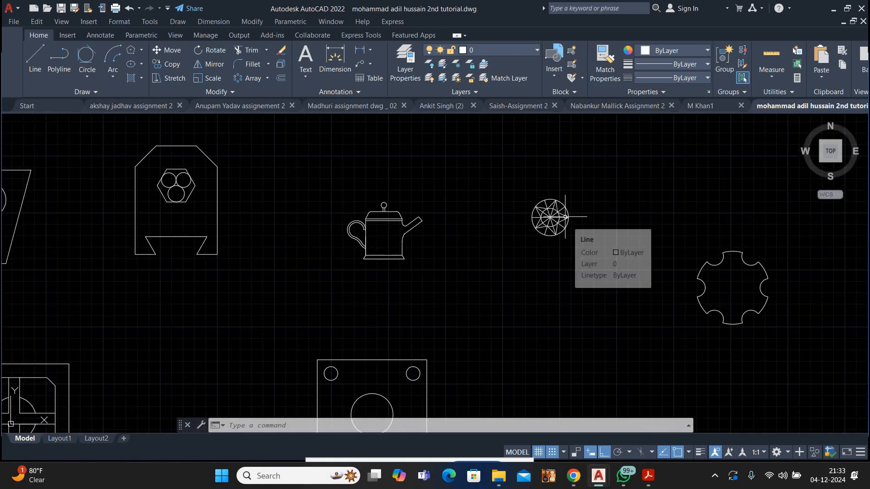
scroll(556, 216, down, 1)
middle_drag(564, 218, 547, 176)
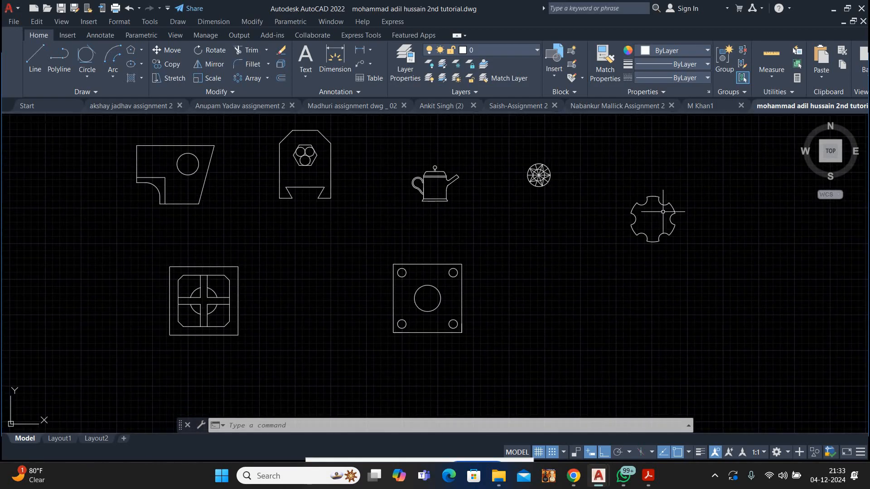
middle_drag(683, 212, 563, 218)
scroll(560, 216, up, 3)
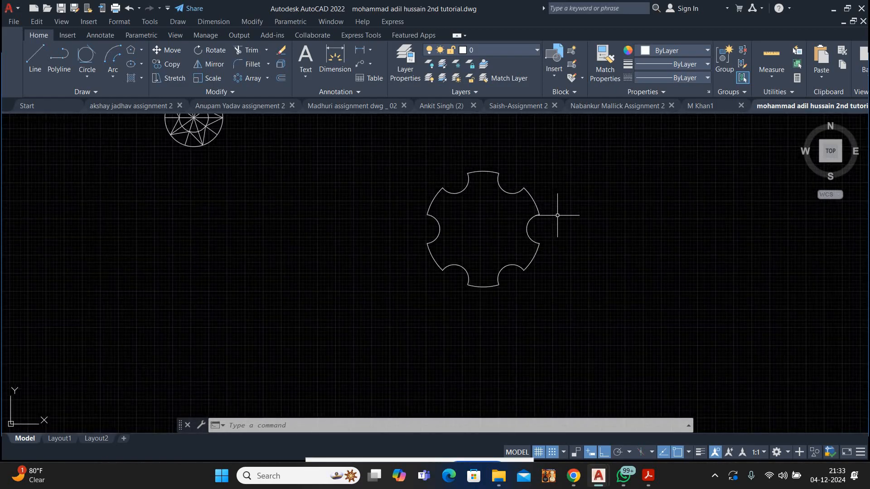
click(87, 76)
click(116, 96)
click(528, 249)
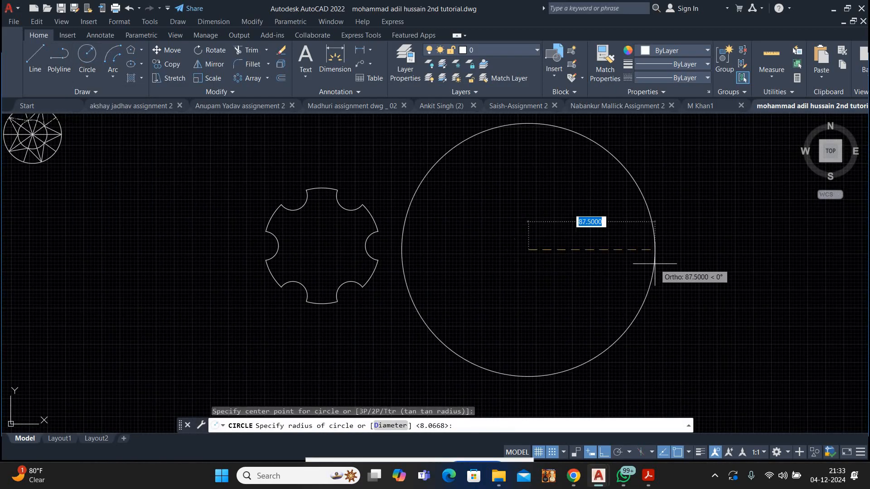
right_click(518, 227)
click(548, 245)
Draw a circle of radius 40 concentric with the six-notched disc, passing along its outer arcs.
click(87, 55)
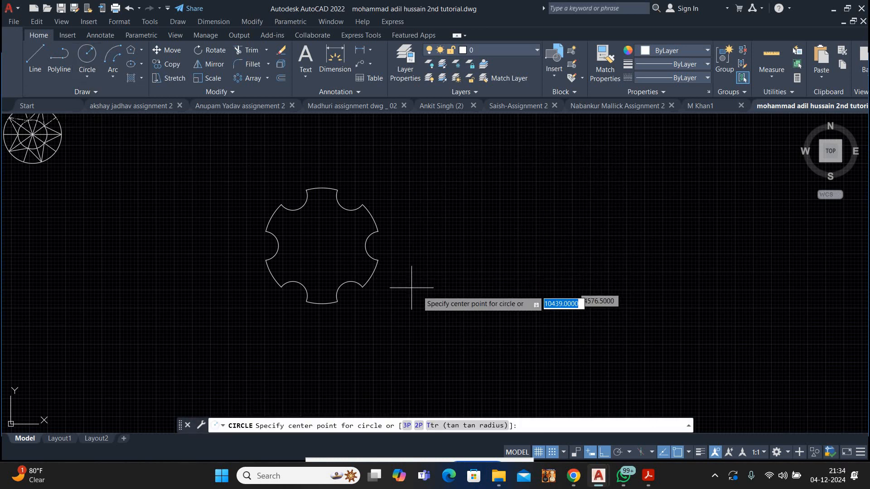
click(322, 246)
click(373, 219)
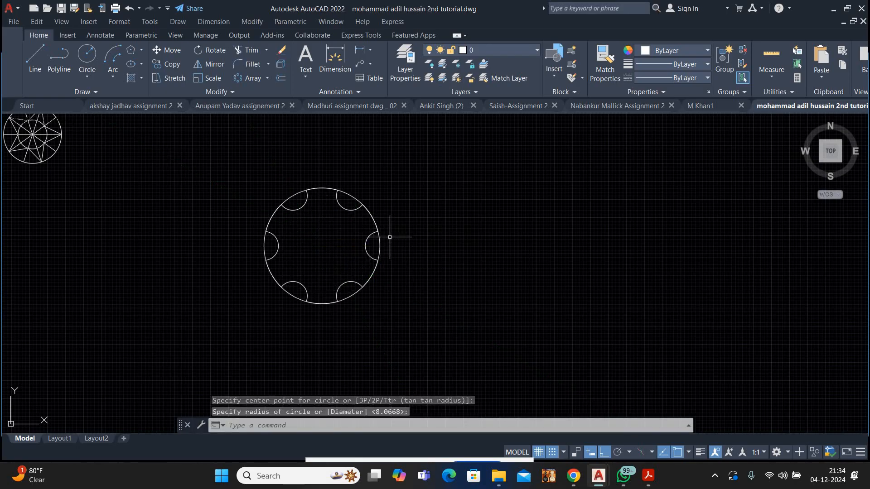
Move the new circle off the notched disc to the empty area on its right.
mouse_move(379, 242)
middle_down()
mouse_move(388, 247)
mouse_move(340, 229)
middle_up()
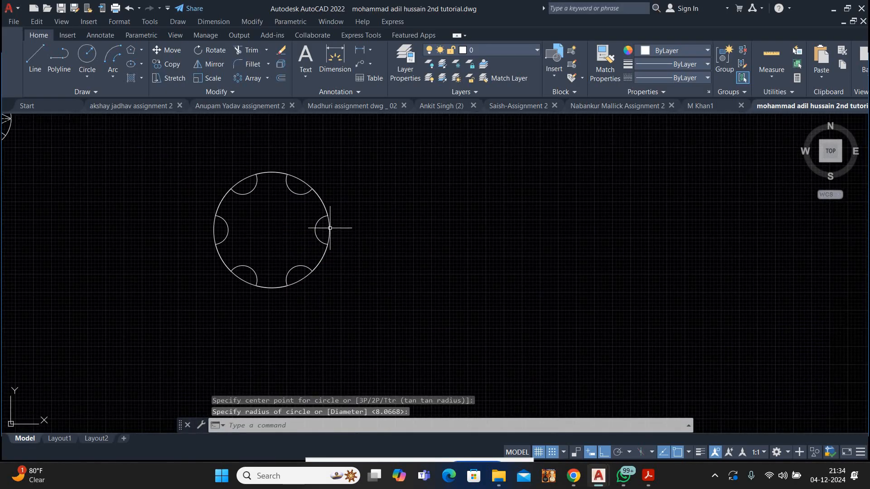
click(331, 227)
click(173, 50)
click(253, 175)
click(483, 176)
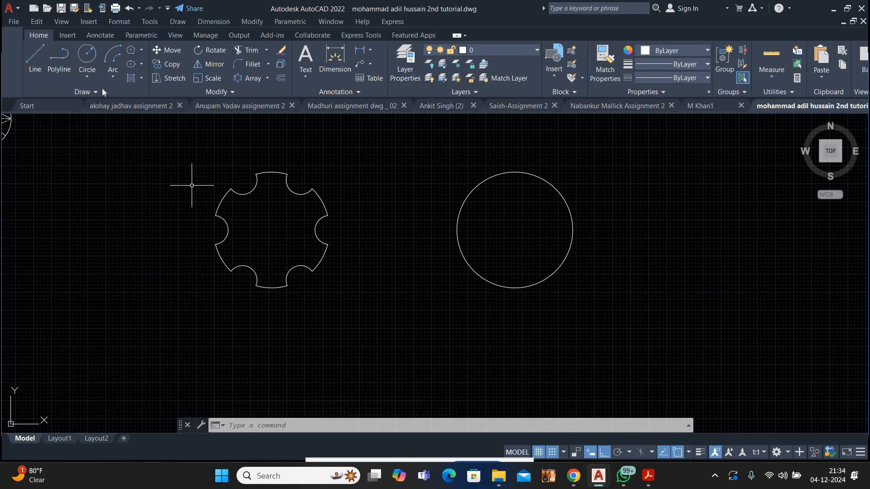
Draw a construction line at an angle of 60 degrees through the centre of the moved circle.
click(82, 92)
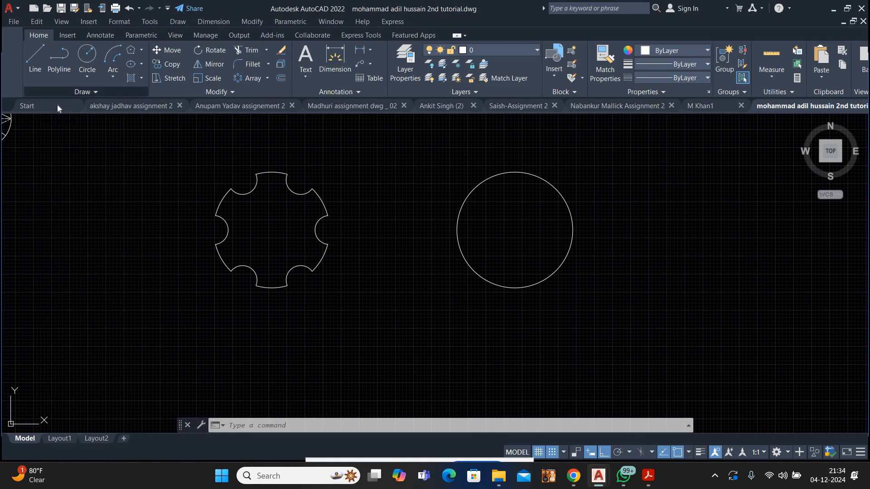
click(59, 108)
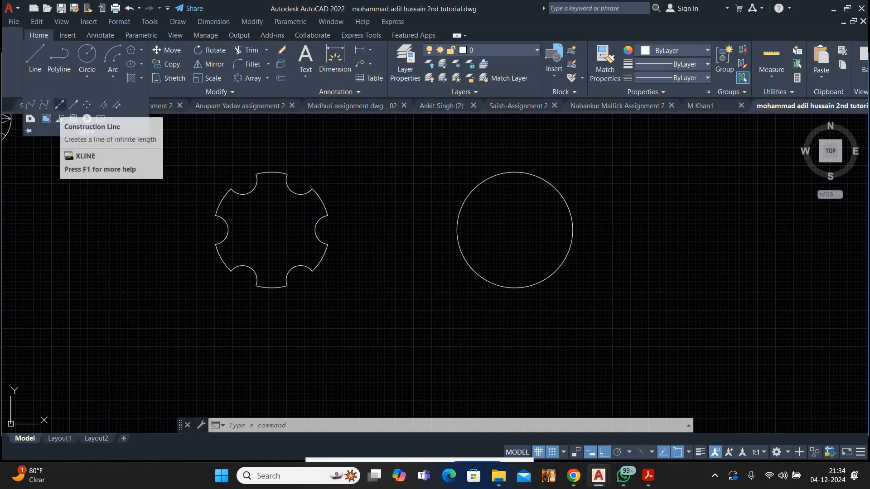
right_click(382, 194)
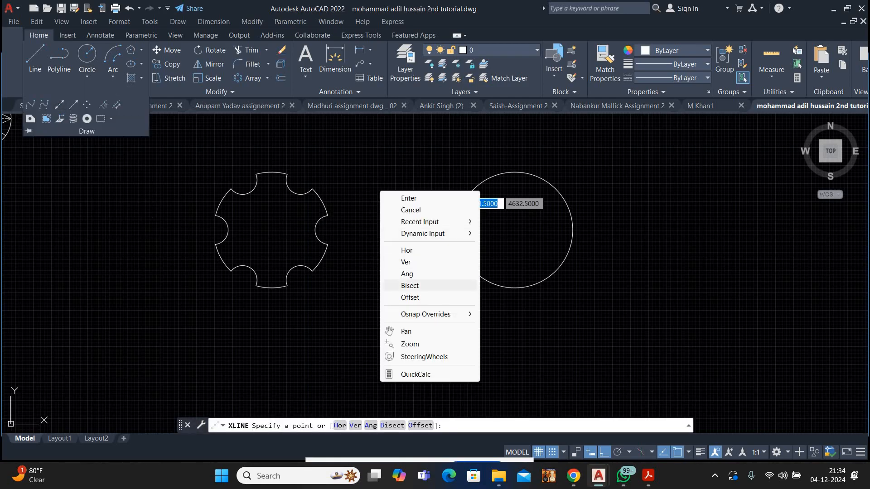
click(407, 274)
text(60)
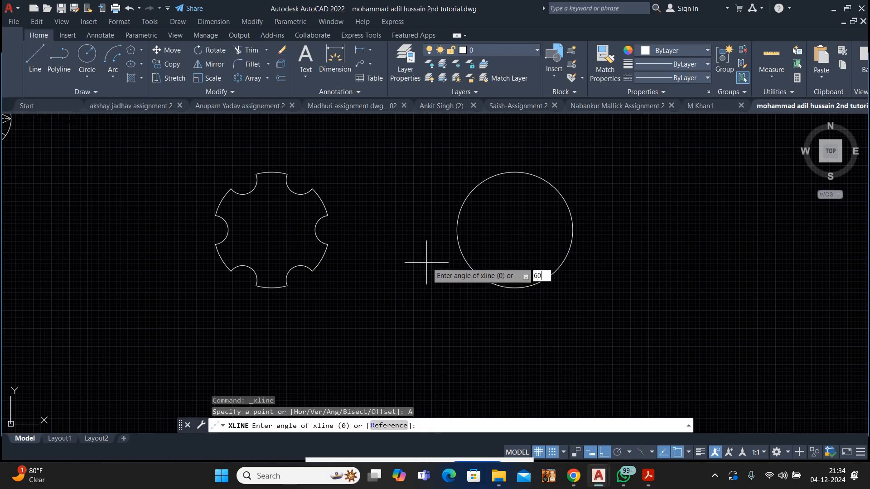
key(Return)
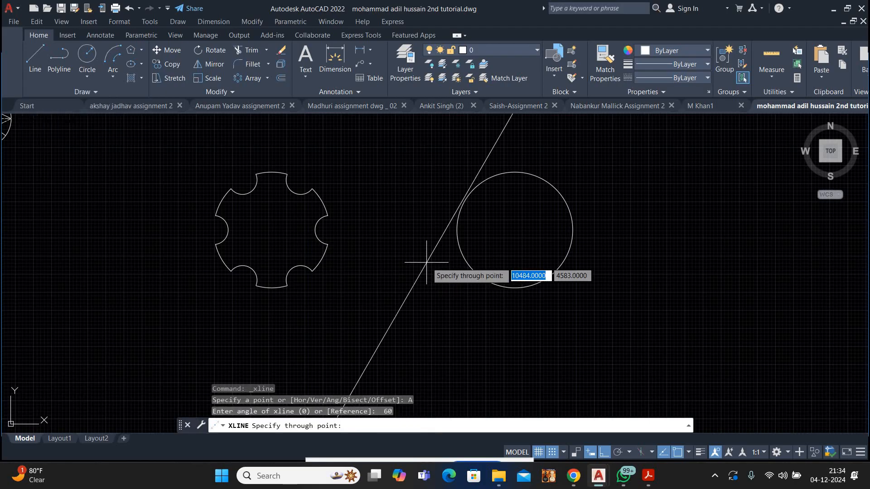
click(515, 231)
key(Return)
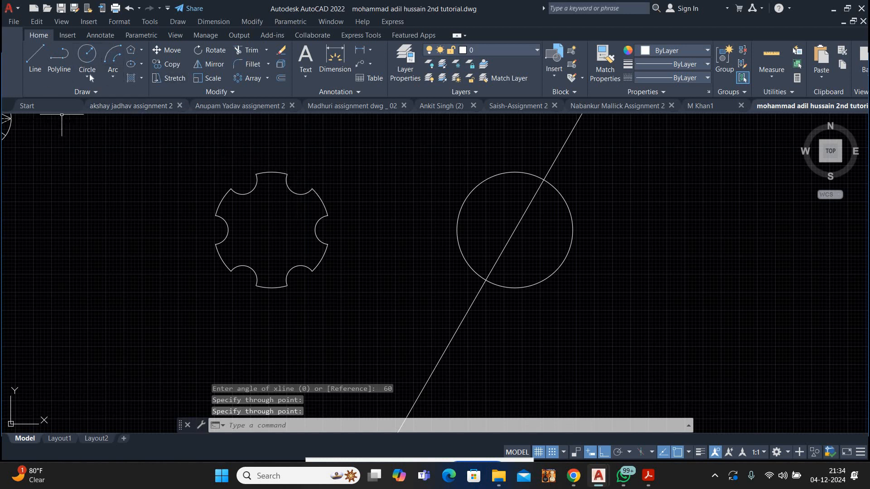
click(86, 76)
click(116, 96)
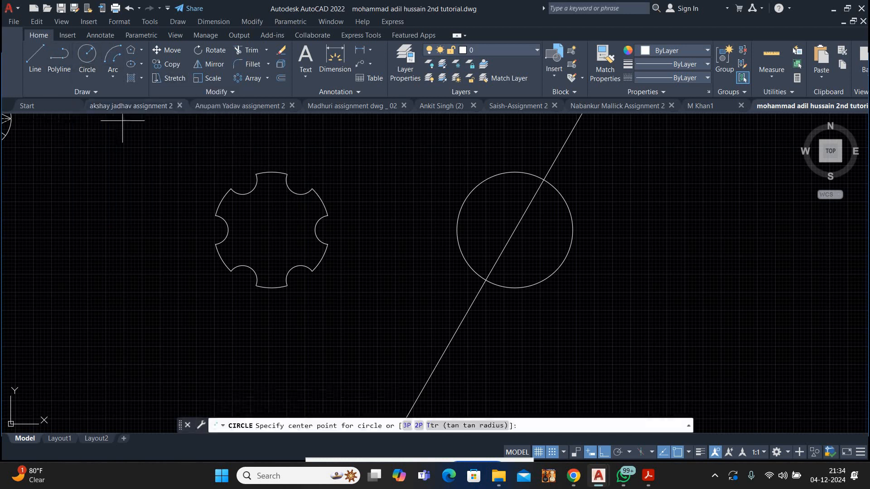
click(301, 180)
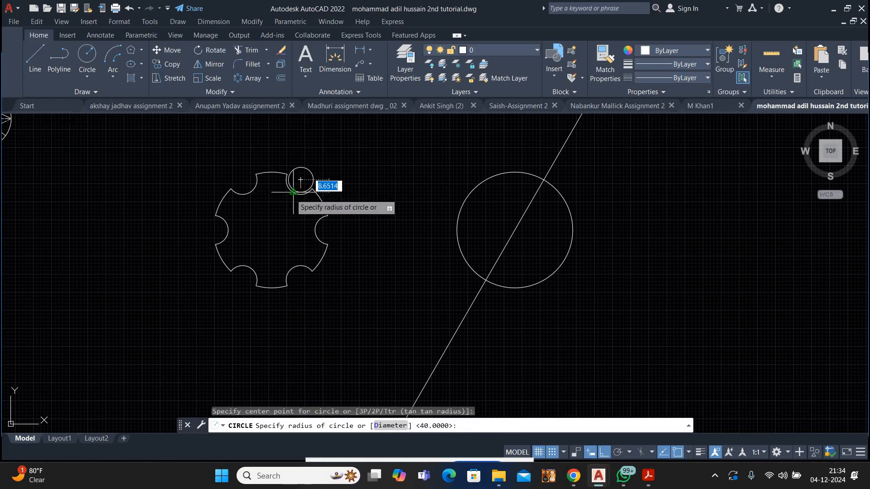
right_click(361, 166)
click(376, 185)
Draw a circle of radius 10 centred where the construction line crosses the large circle at its upper right.
right_click(393, 159)
click(408, 166)
click(544, 180)
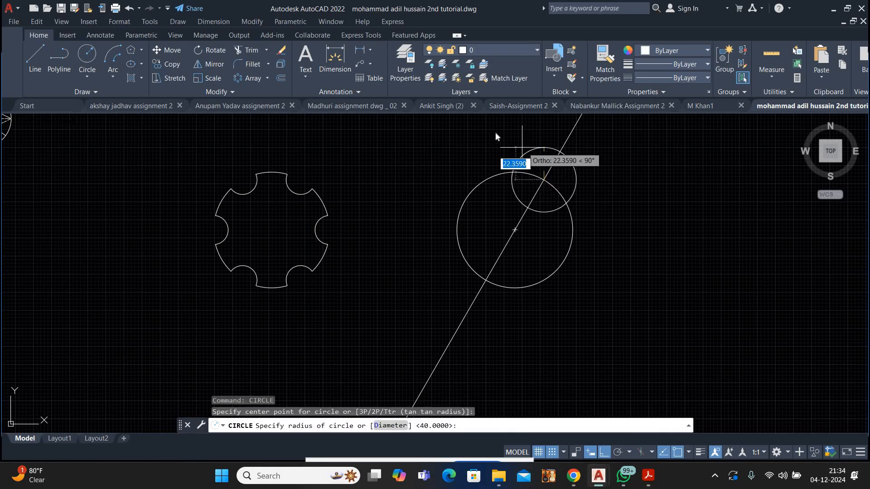
text(10)
key(Return)
Erase the 60-degree construction line running through the large circle.
click(550, 222)
click(507, 204)
right_click(651, 182)
click(681, 239)
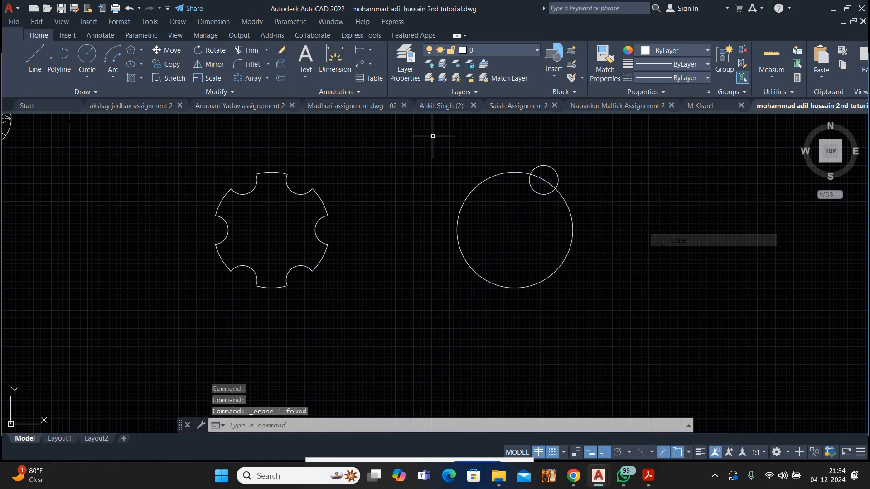
Trim the large circle inside the small one and the small circle's outer part to leave a single inward notch.
text(tr)
key(space)
right_click(397, 166)
click(446, 170)
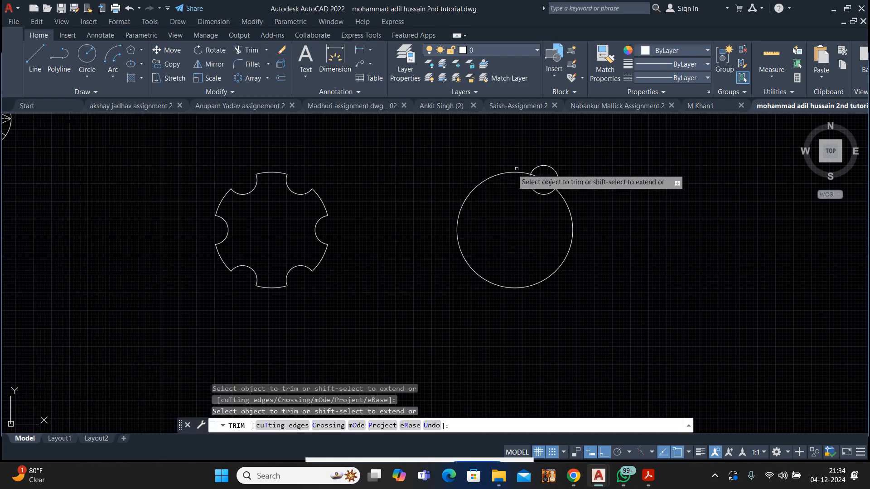
click(544, 170)
click(541, 181)
click(562, 167)
click(544, 175)
right_click(587, 175)
click(598, 182)
Create a polar array of the notch arc around the large circle's centre with 6 items filling 360 degrees.
click(543, 187)
click(520, 197)
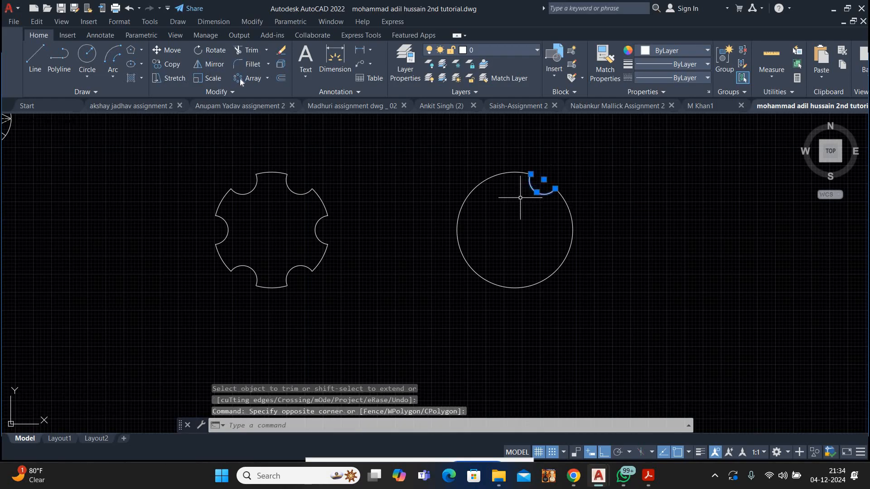
click(252, 79)
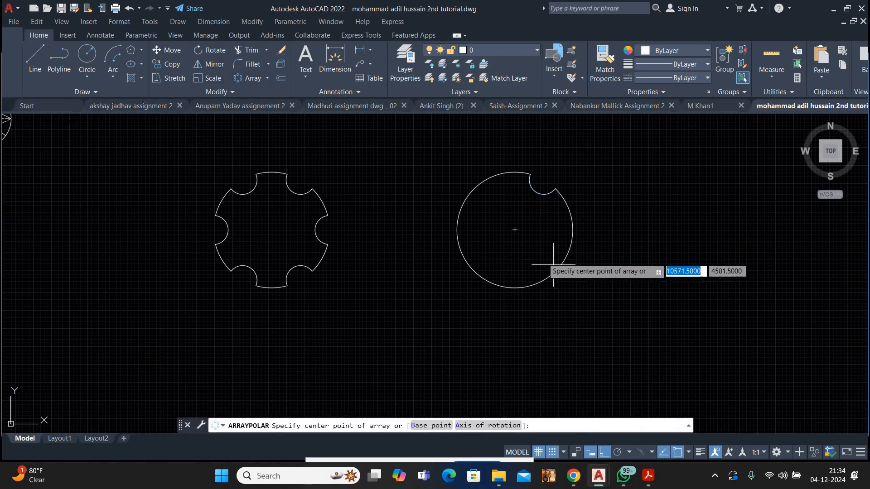
click(515, 230)
key(Return)
key(Return)
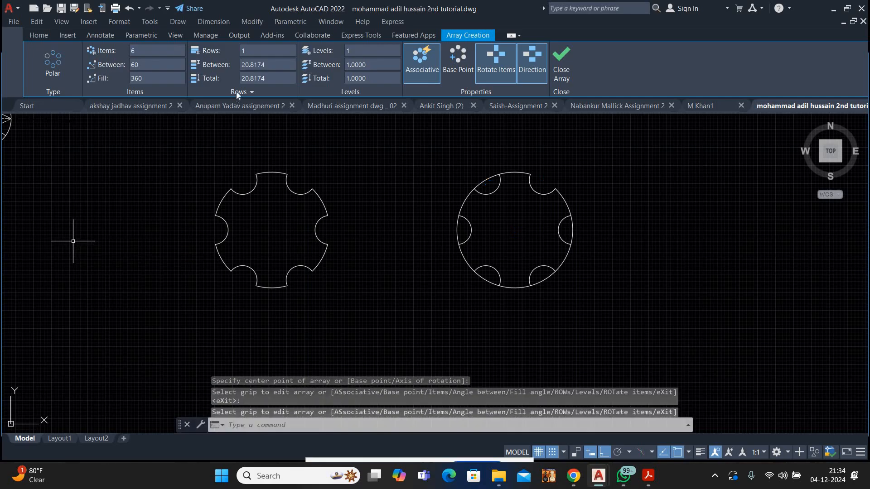
key(Return)
key(Escape)
Trim the large circle's arcs across the five remaining notches to complete the notched disc.
click(251, 50)
right_click(380, 164)
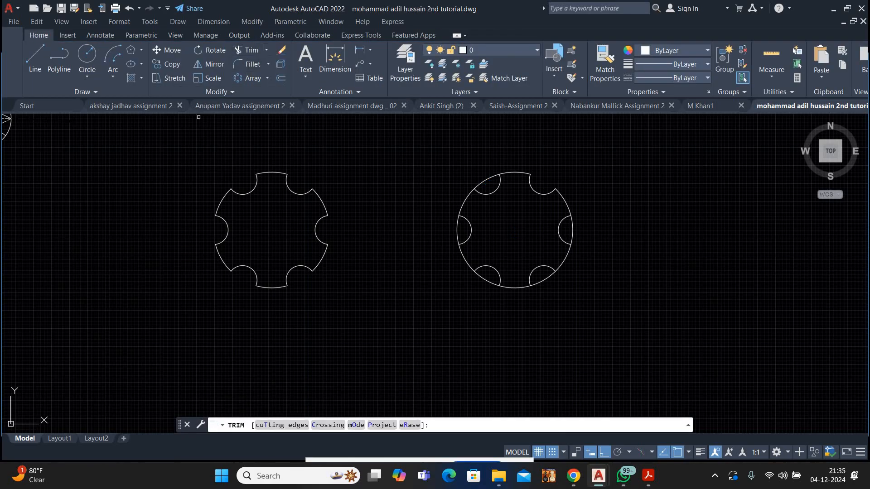
click(413, 170)
click(464, 231)
click(484, 180)
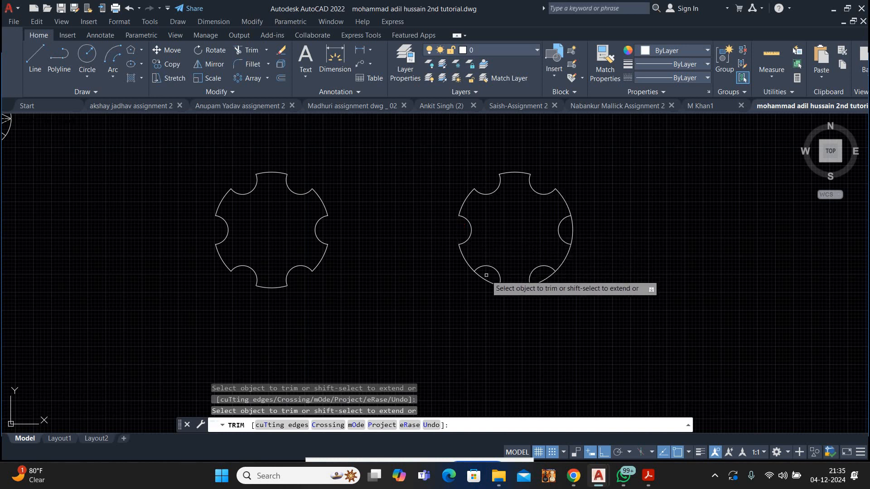
right_click(623, 201)
click(638, 204)
scroll(646, 200, down, 2)
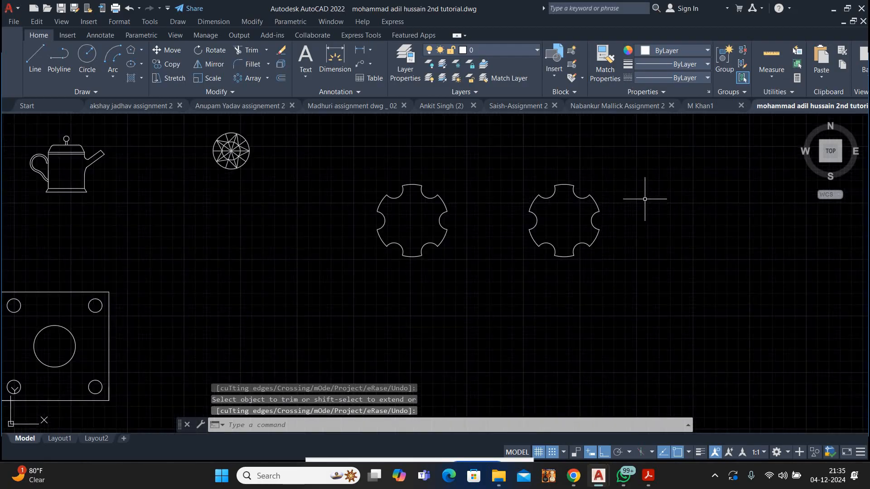
Check the neighbouring open drawing briefly, and examine the current sheet and its chamfered plate with the hexagon.
click(707, 105)
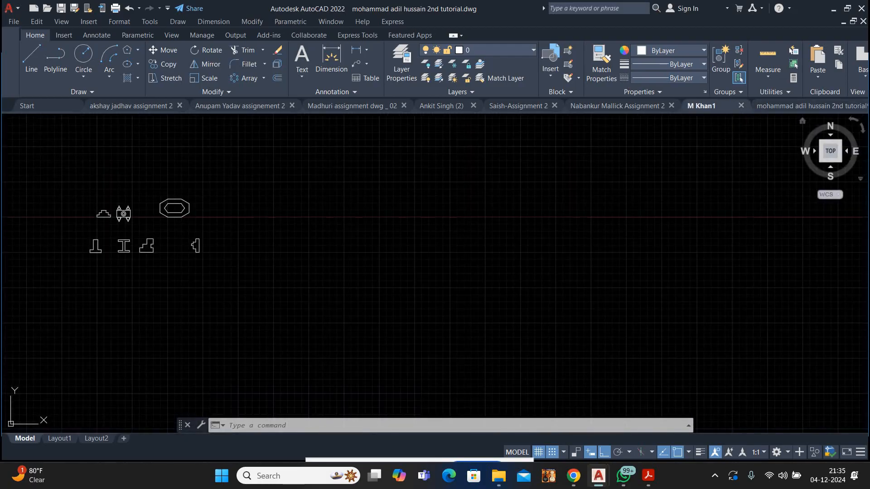
click(811, 106)
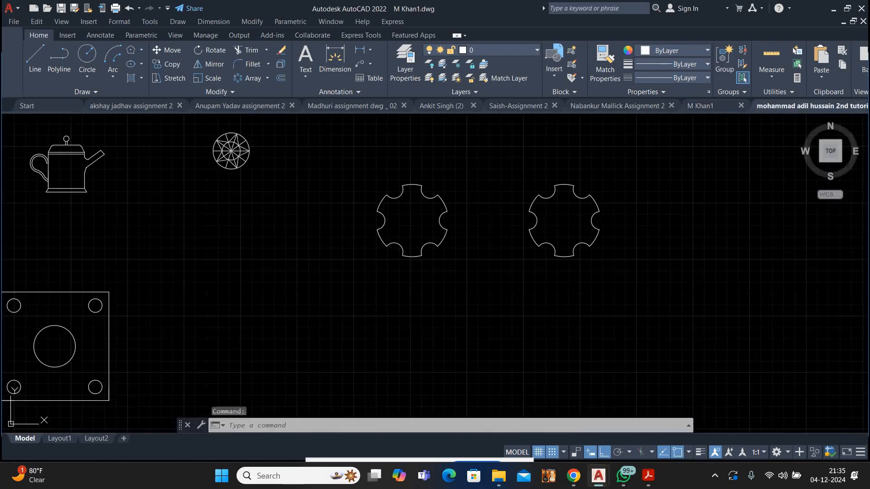
scroll(161, 259, up, 2)
middle_drag(43, 236, 135, 227)
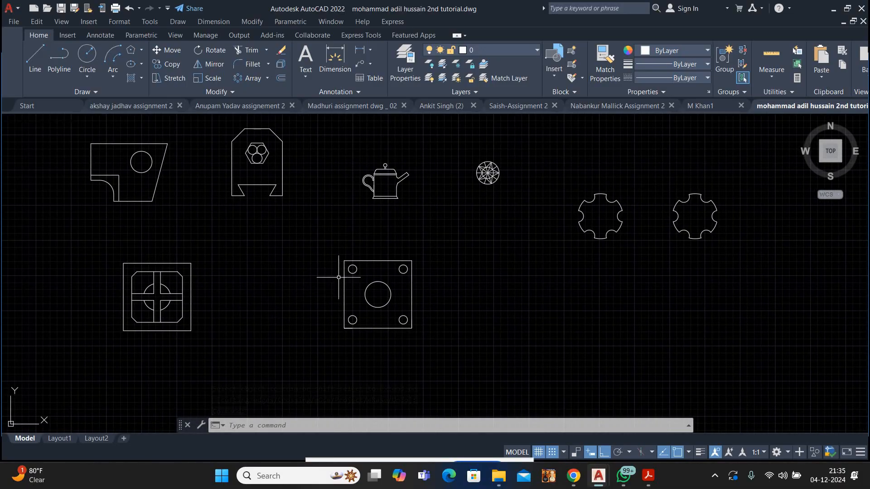
scroll(249, 188, up, 4)
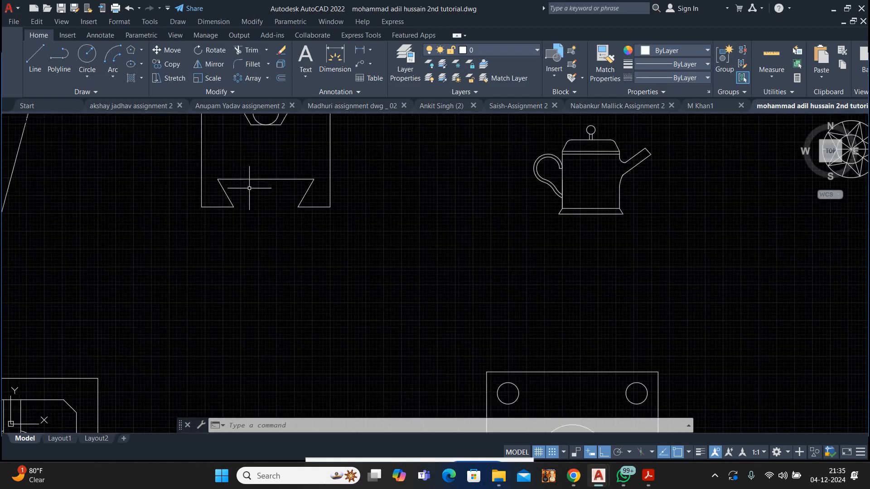
scroll(230, 200, down, 2)
middle_drag(231, 201, 234, 247)
scroll(234, 249, up, 2)
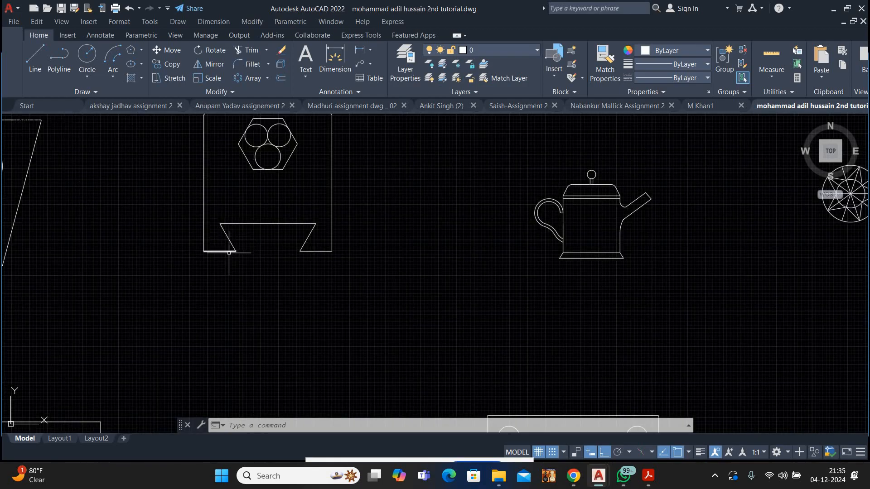
middle_drag(237, 203, 239, 279)
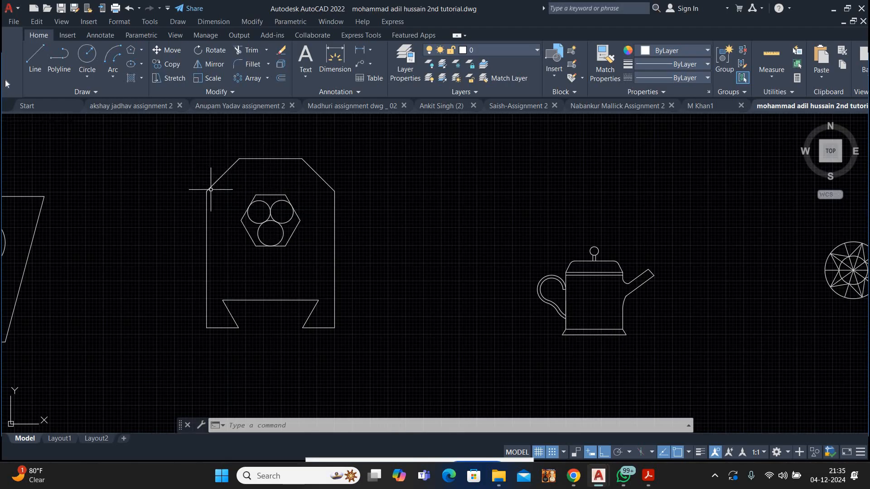
Draw lines from the lower end of the plate's upper-left chamfer up to the square corner and across to its upper end.
click(35, 56)
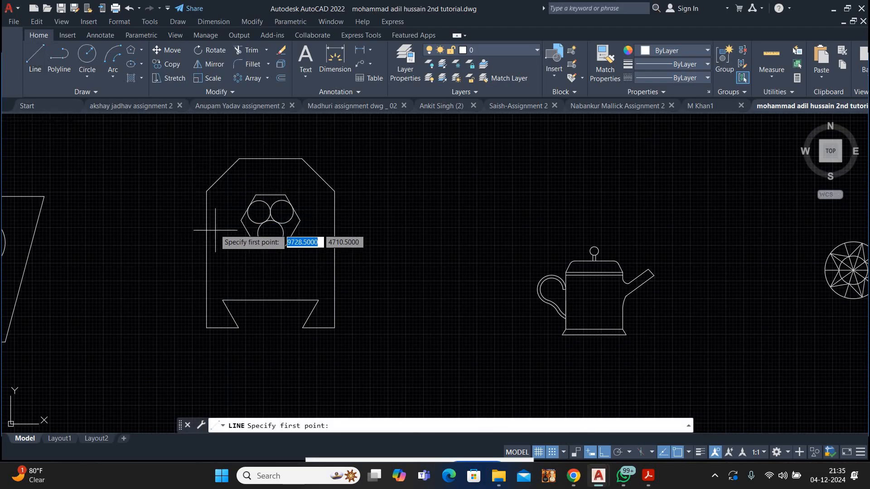
click(207, 191)
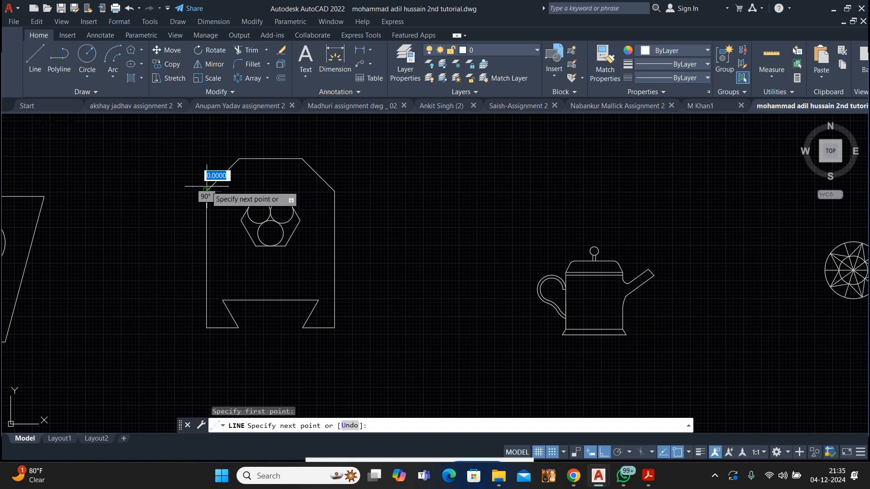
click(206, 159)
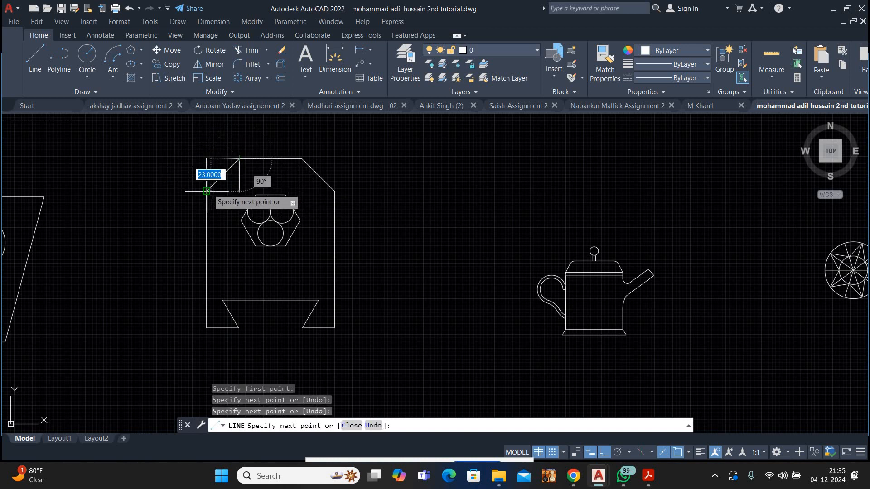
click(205, 174)
right_click(174, 173)
click(200, 181)
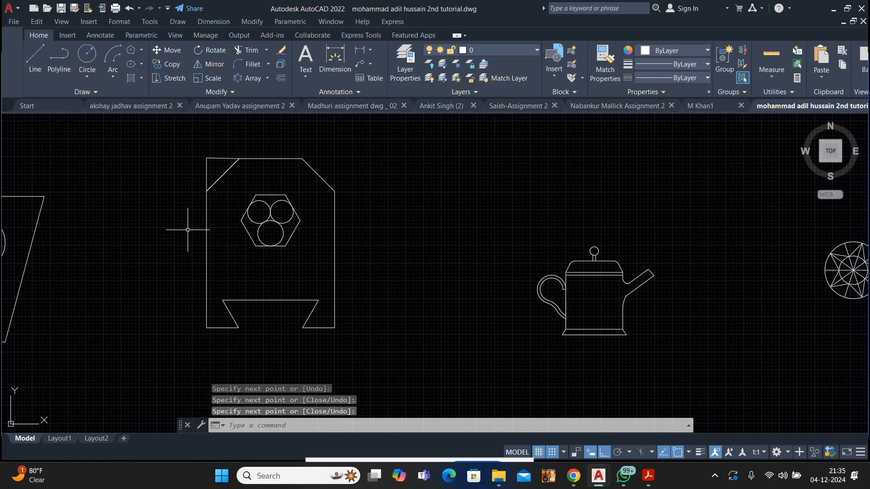
Erase the two lines that square off the plate's upper-left chamfer.
click(216, 151)
click(181, 174)
right_click(182, 170)
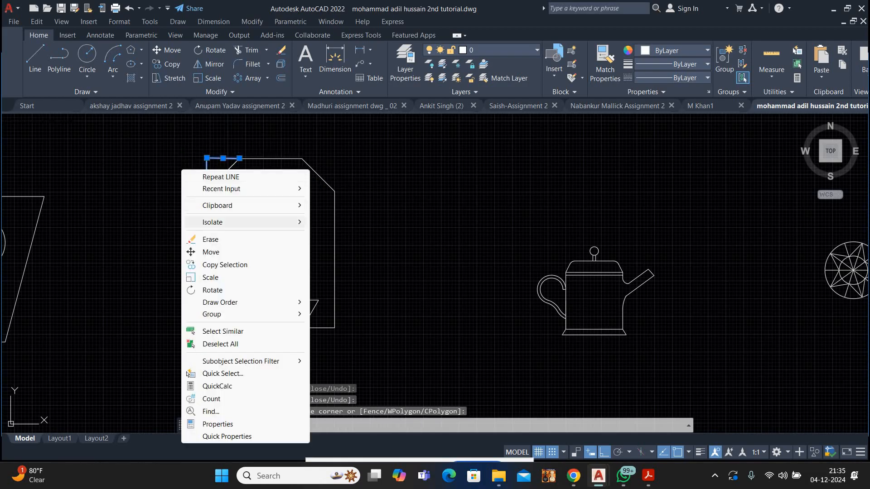
click(210, 240)
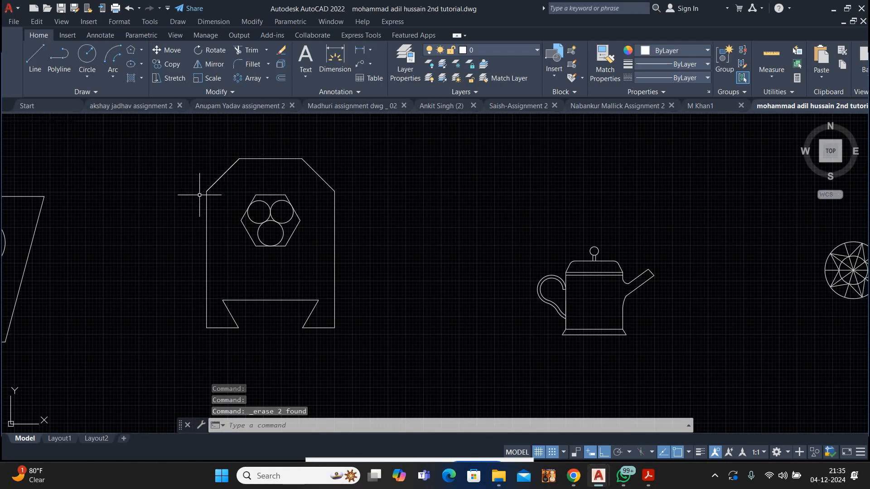
Check the neighbouring student's drawing, close both it and the notched-disc drawing without saving, and bring up the next assignment.
scroll(218, 199, down, 5)
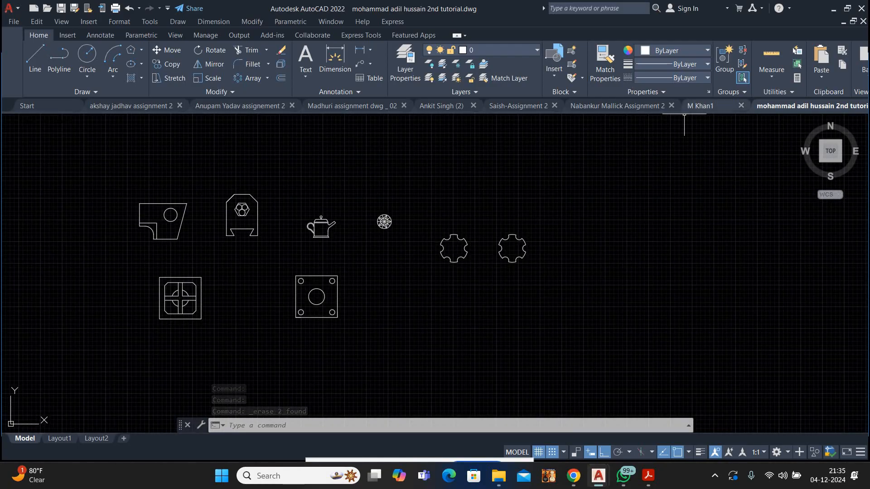
click(707, 106)
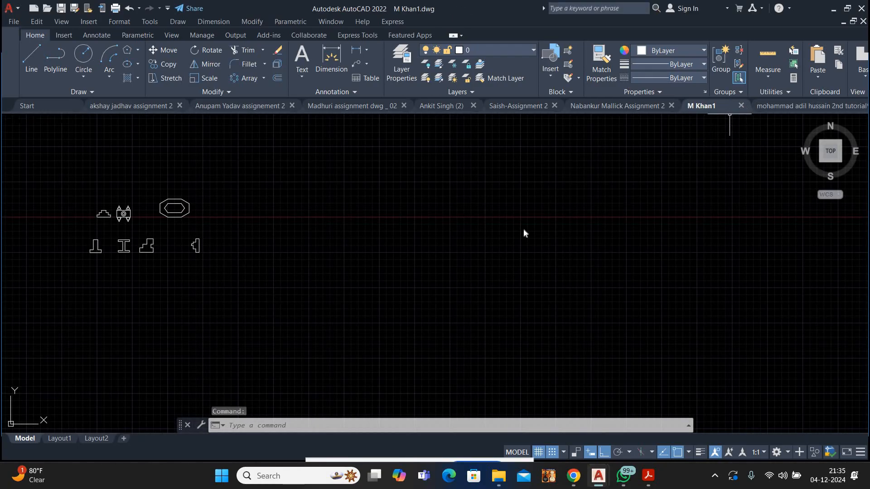
click(814, 105)
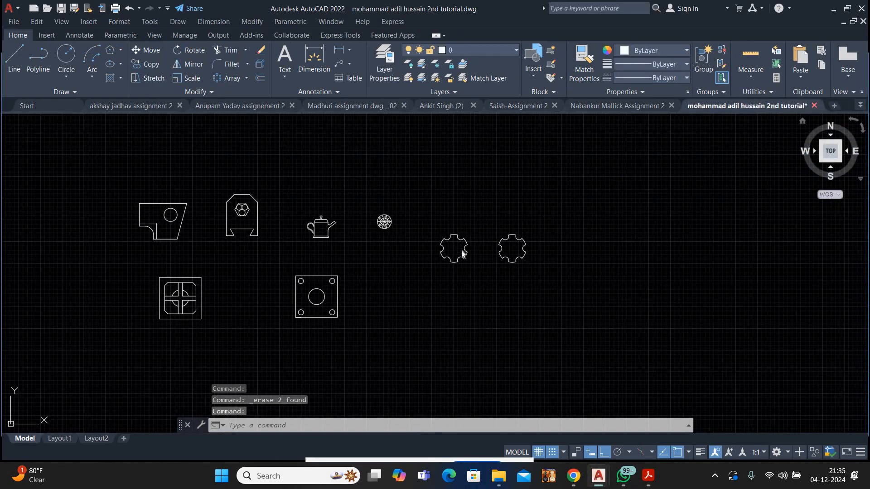
click(524, 259)
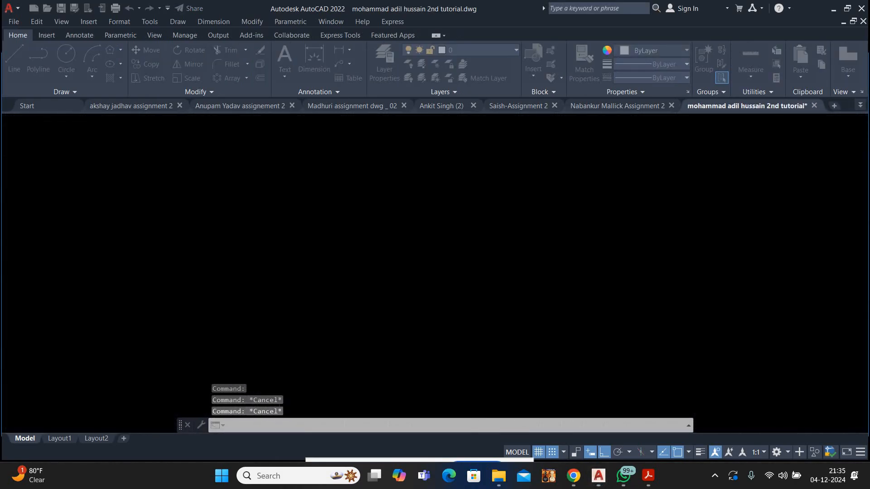
click(821, 105)
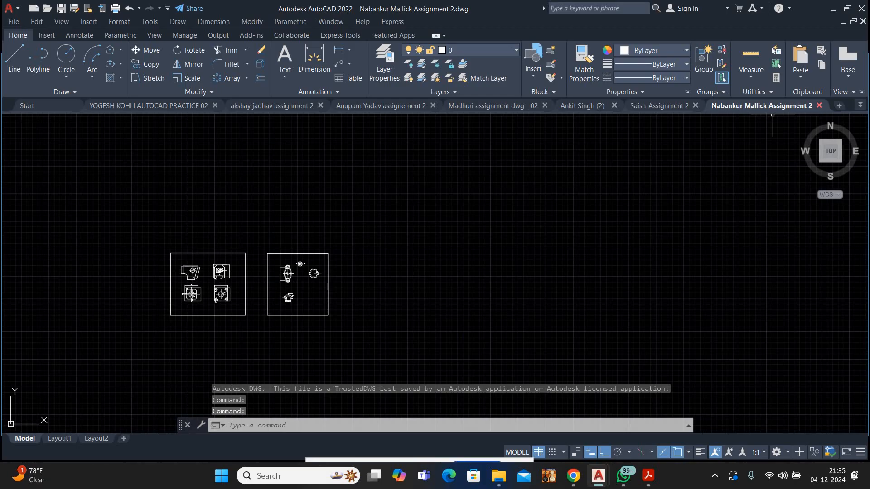
Examine the star-and-ellipse ornament and the dimensioned teapot, and close the drawing without saving changes.
scroll(276, 274, up, 8)
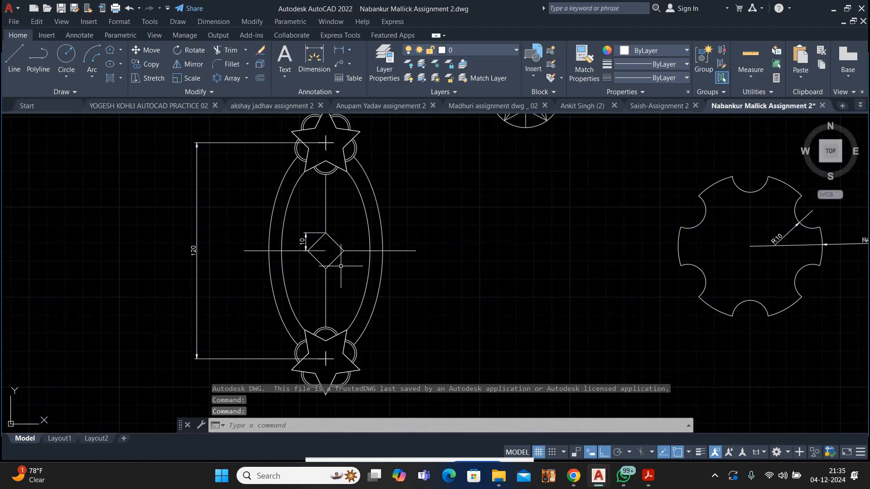
scroll(341, 266, down, 2)
scroll(347, 364, up, 4)
middle_drag(347, 364, 353, 285)
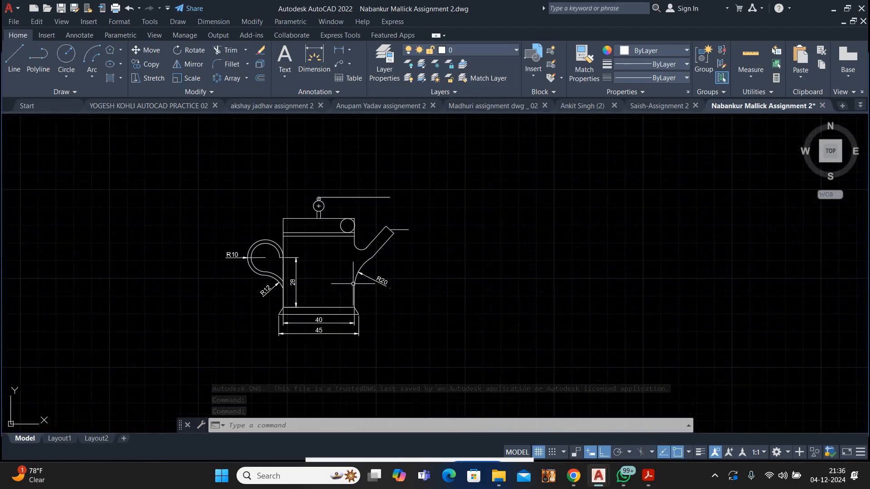
scroll(353, 285, up, 4)
scroll(364, 271, down, 2)
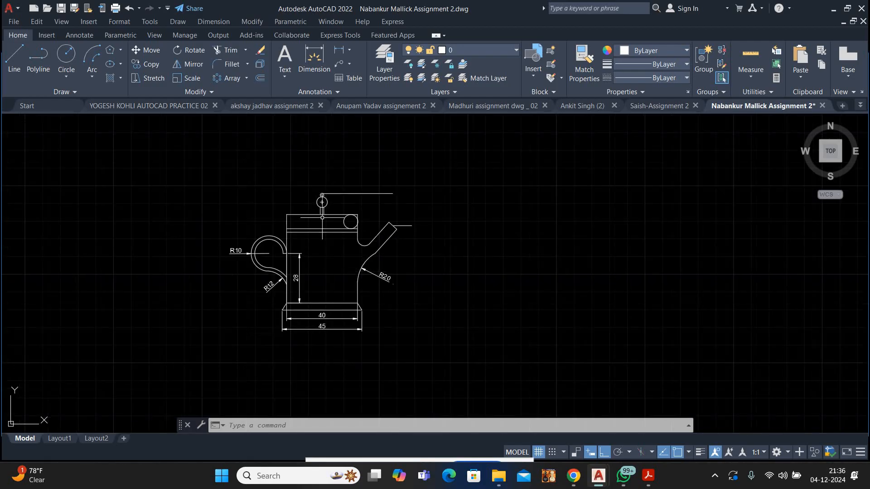
scroll(355, 281, down, 5)
scroll(382, 269, down, 2)
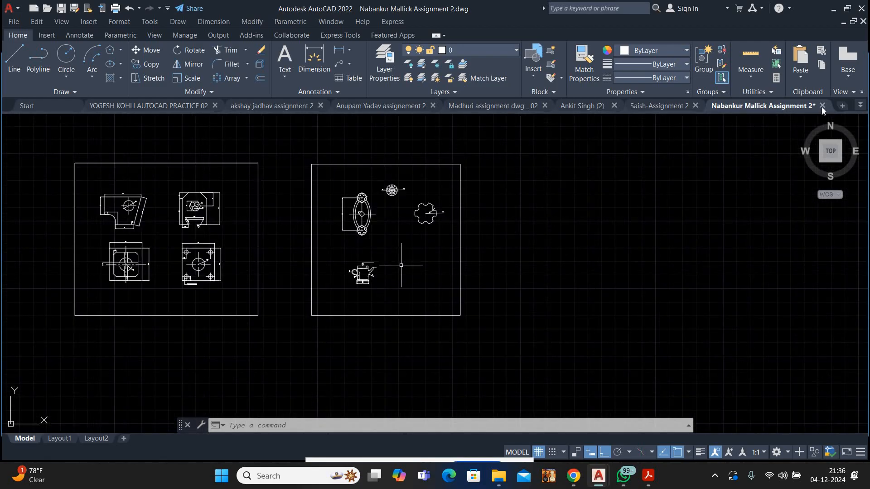
click(822, 105)
click(472, 260)
Examine the watering-can figure, ellipse ornament and dimensioned plates, and close this drawing without saving changes.
scroll(491, 241, down, 2)
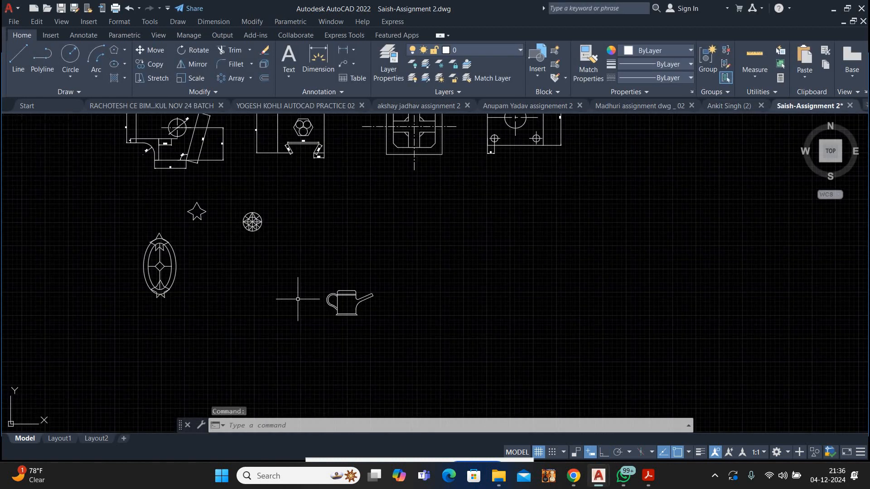
scroll(349, 320, up, 5)
scroll(400, 292, down, 3)
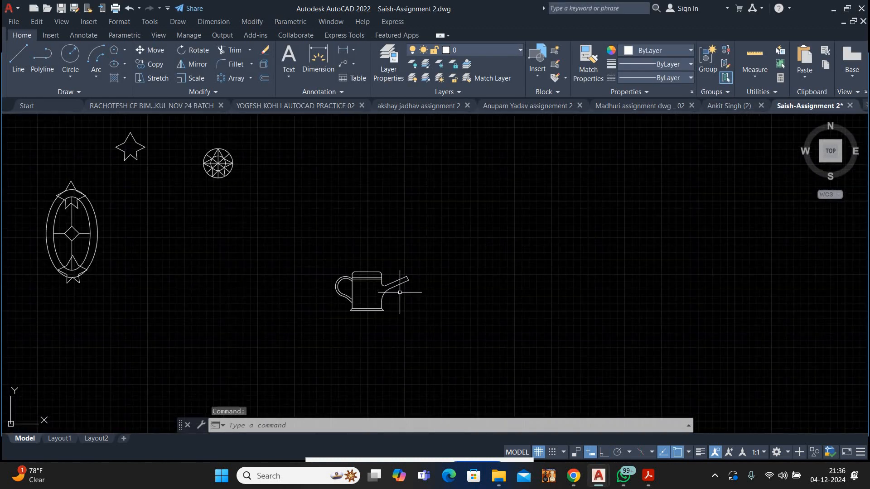
middle_drag(363, 223, 381, 317)
middle_drag(476, 281, 476, 239)
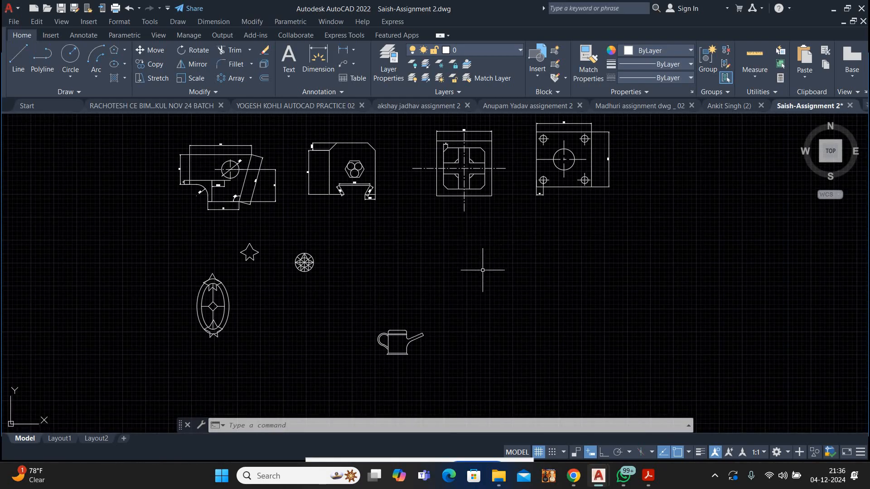
scroll(482, 270, down, 2)
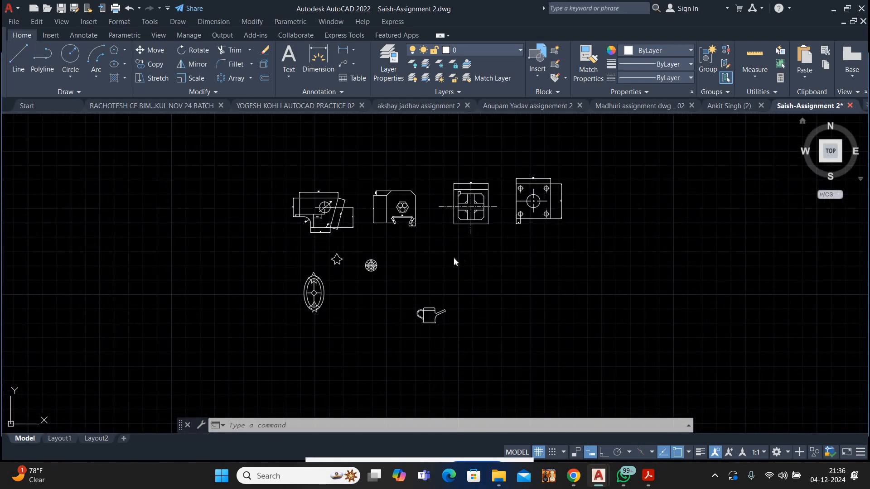
click(443, 262)
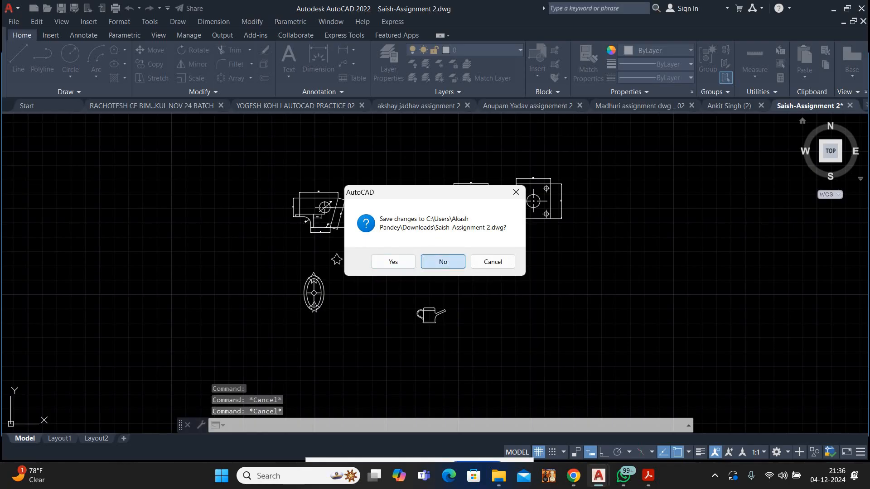
Examine the two ellipses, teapot, notched disc and dimensioned plates in the current student's drawing.
scroll(448, 260, down, 4)
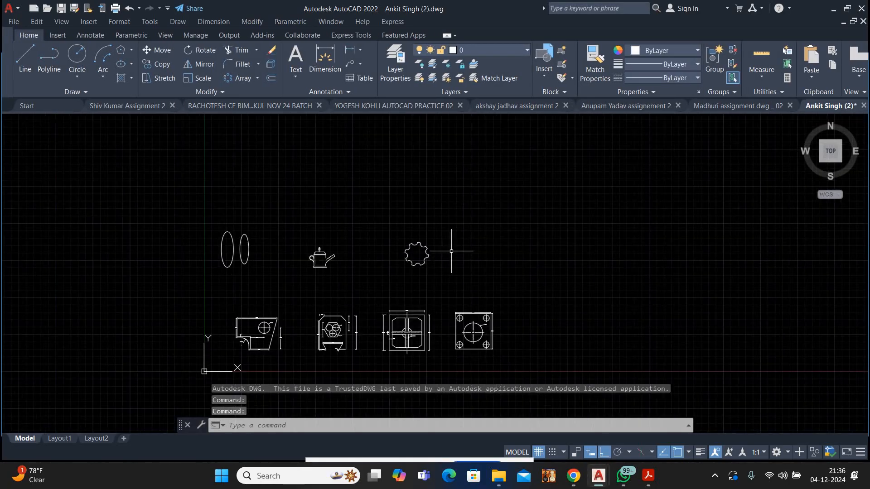
scroll(326, 300, up, 7)
scroll(355, 287, down, 3)
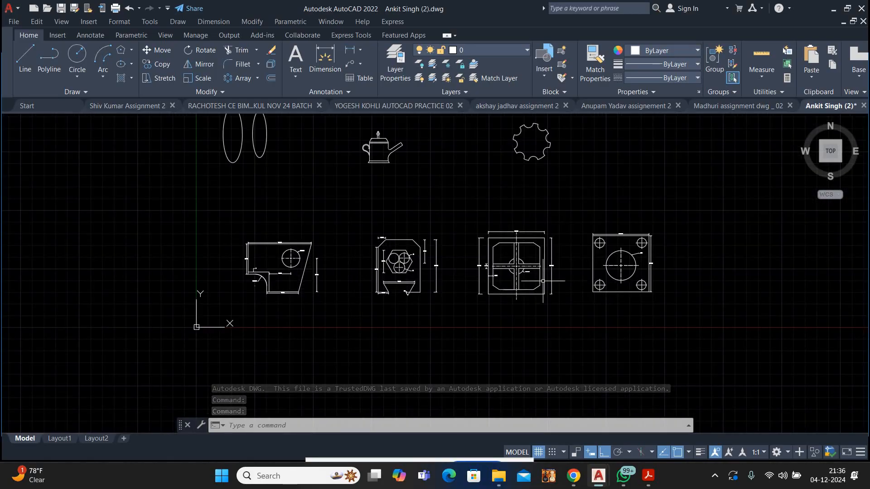
scroll(433, 318, down, 2)
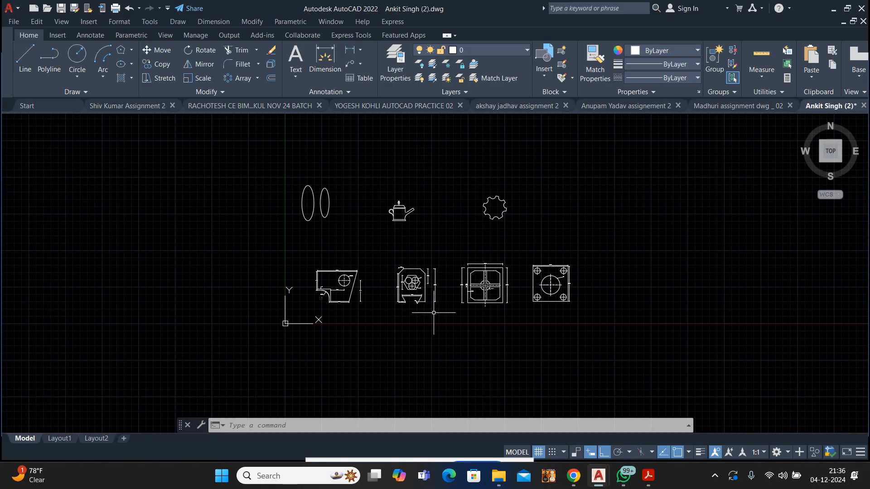
Switch to the adjacent assignment with two framed sheets, examine its plates, star and teapot, and close it without saving.
click(730, 106)
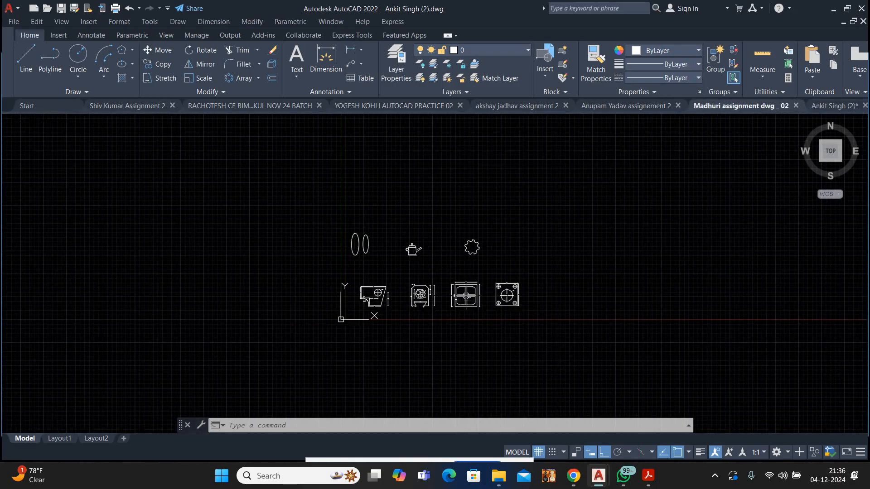
scroll(186, 287, up, 10)
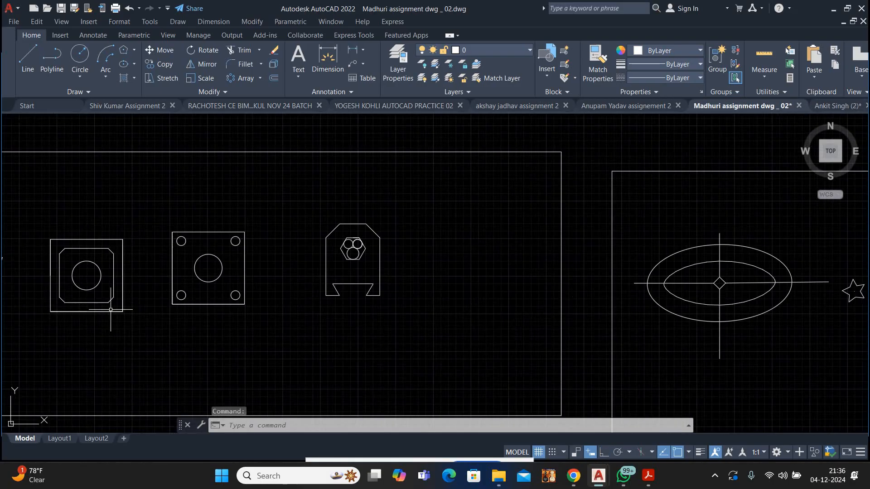
scroll(317, 277, down, 6)
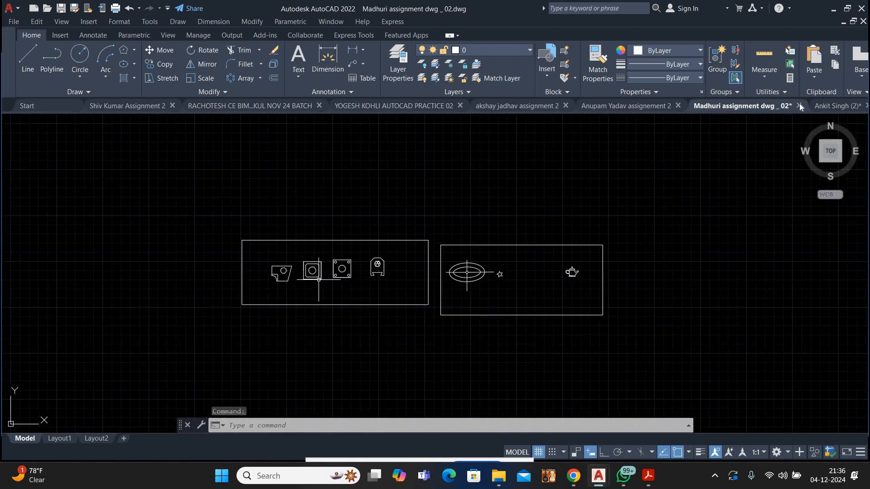
scroll(581, 261, up, 8)
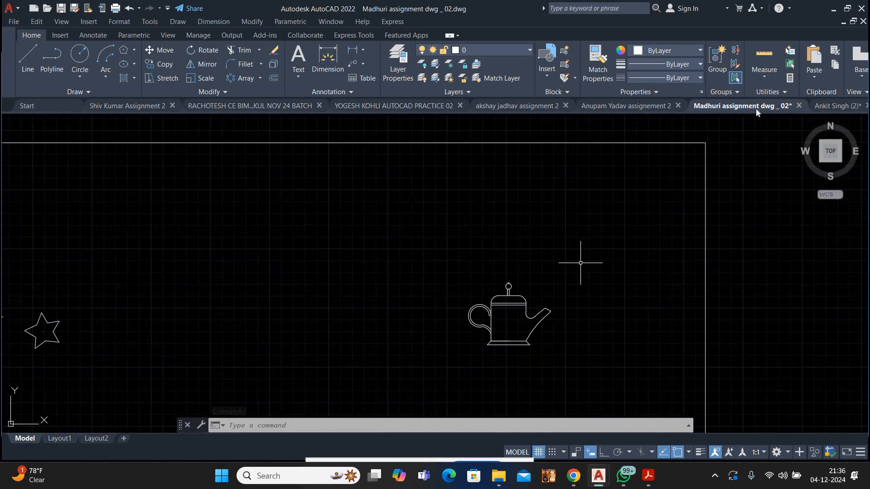
click(471, 258)
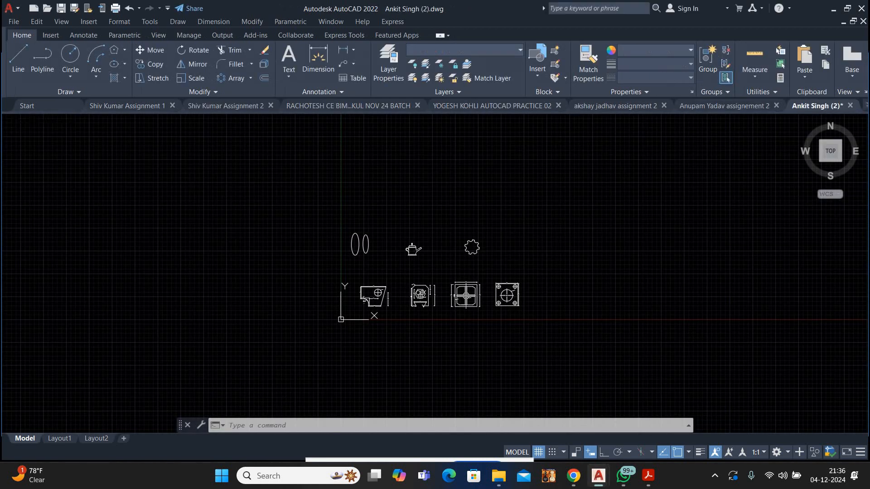
Look over the drawing with the two ellipses and dimensioned plates again, and close it without saving changes.
scroll(410, 306, up, 5)
middle_drag(590, 290, 460, 299)
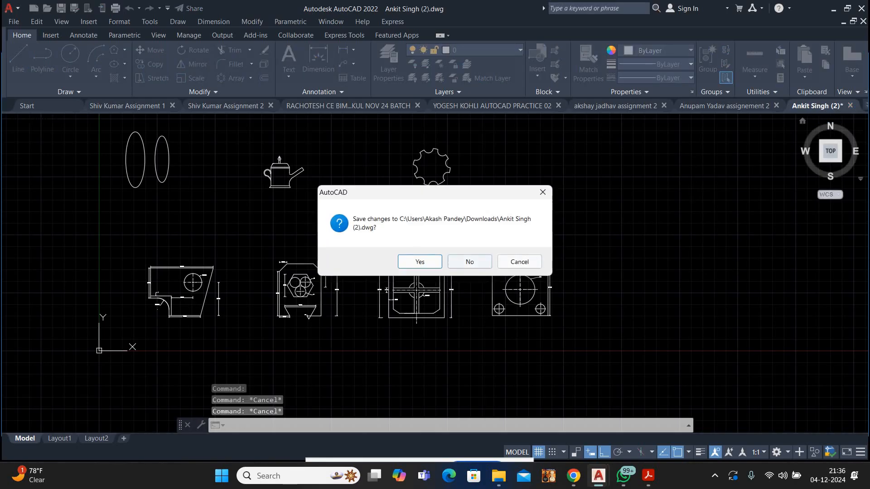
click(467, 259)
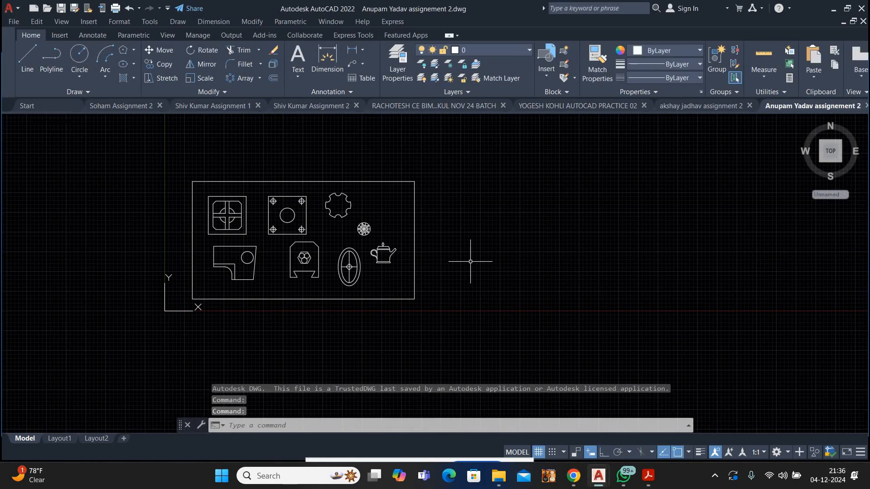
Examine the framed eight-figure sheet, and check the adjacent drawing's ornament, discs and teapot before closing that drawing without saving.
scroll(248, 239, up, 4)
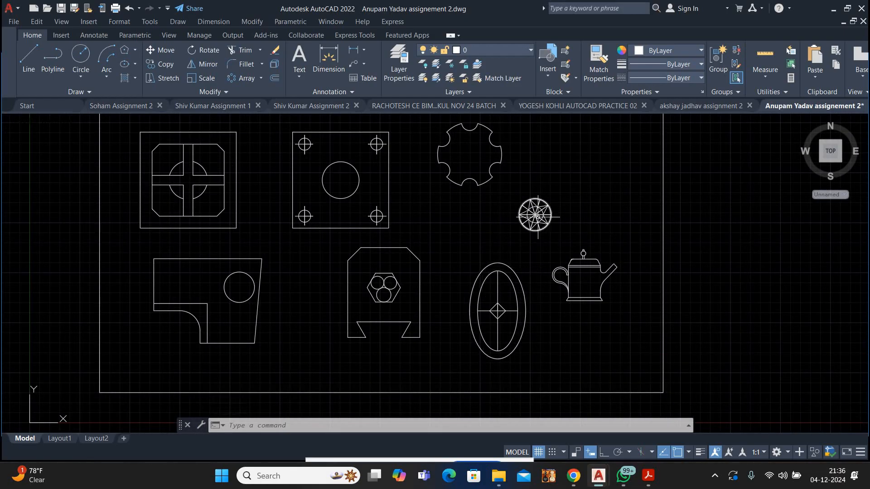
scroll(495, 271, down, 4)
click(697, 105)
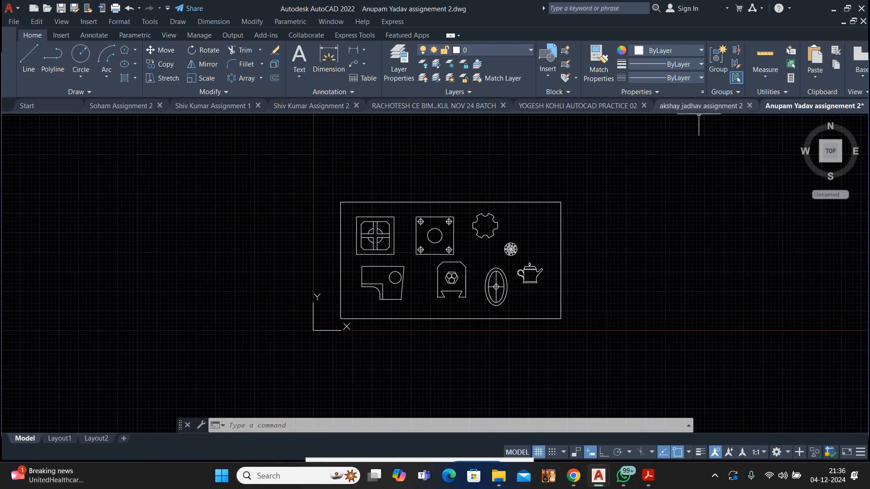
scroll(552, 242, down, 5)
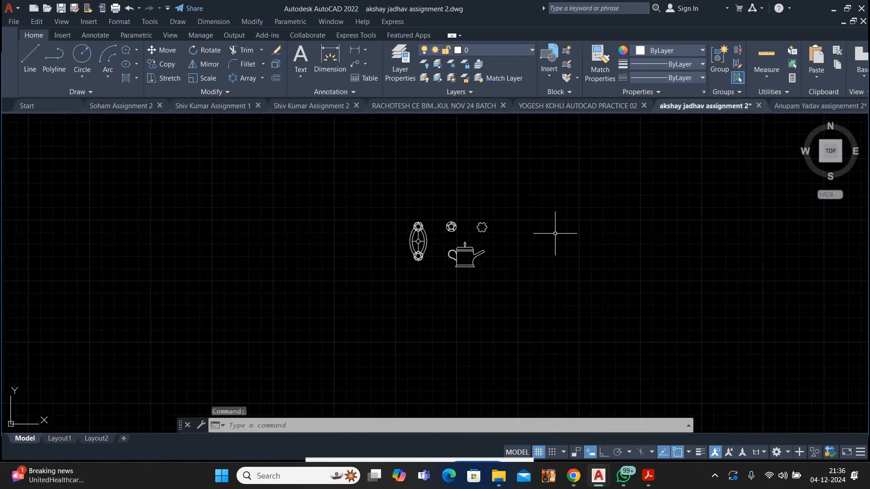
scroll(555, 237, up, 5)
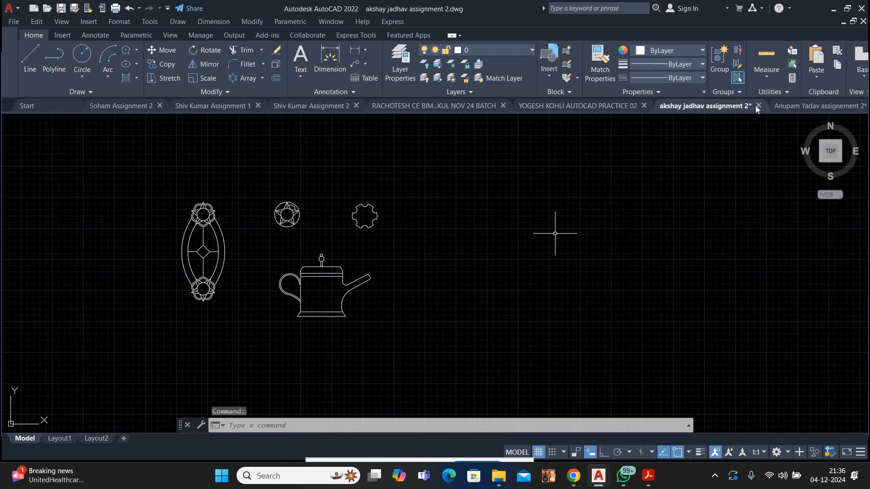
key(ctrl+F4)
click(474, 260)
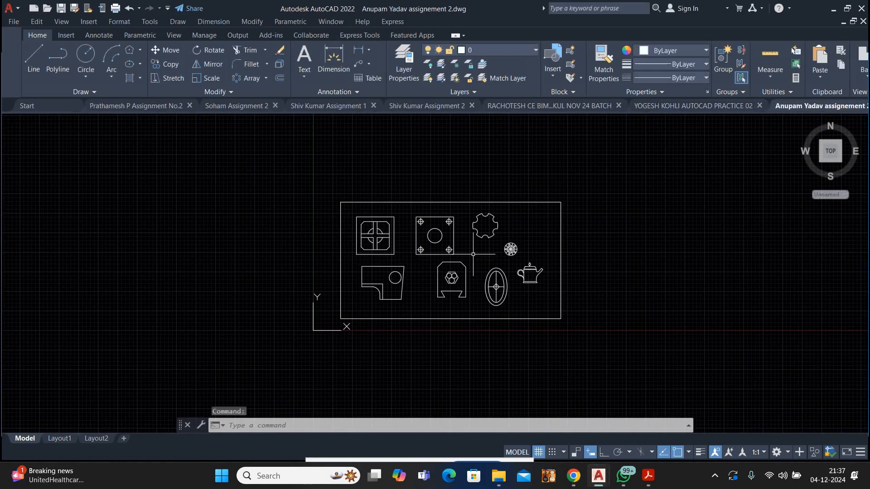
Switch to the practice 02 drawing with red parts in a blue border, examine it, and close it without saving.
click(676, 107)
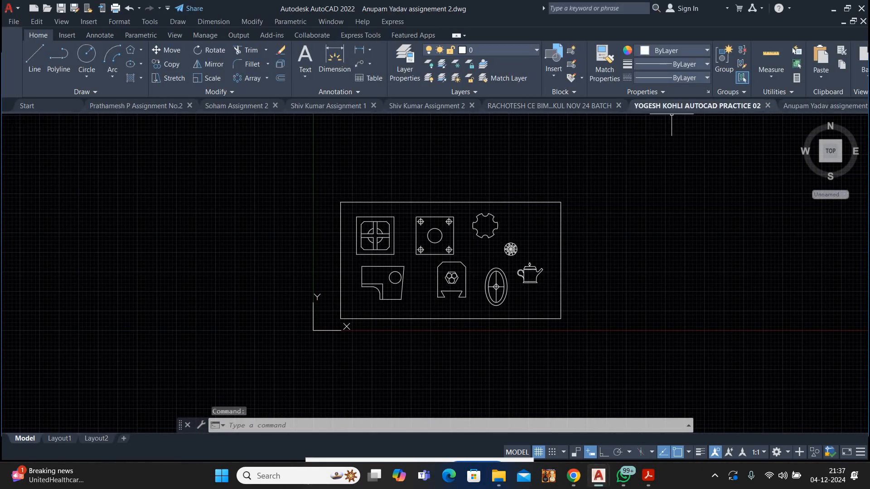
scroll(274, 246, up, 6)
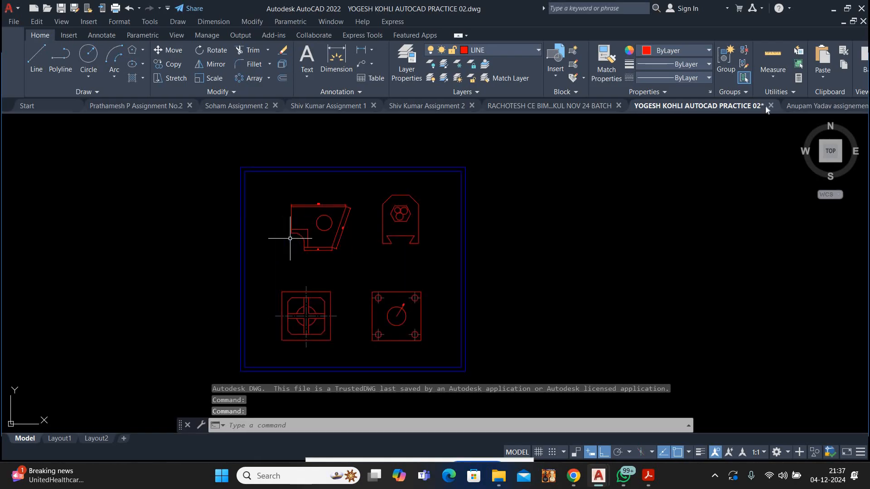
key(ctrl+F4)
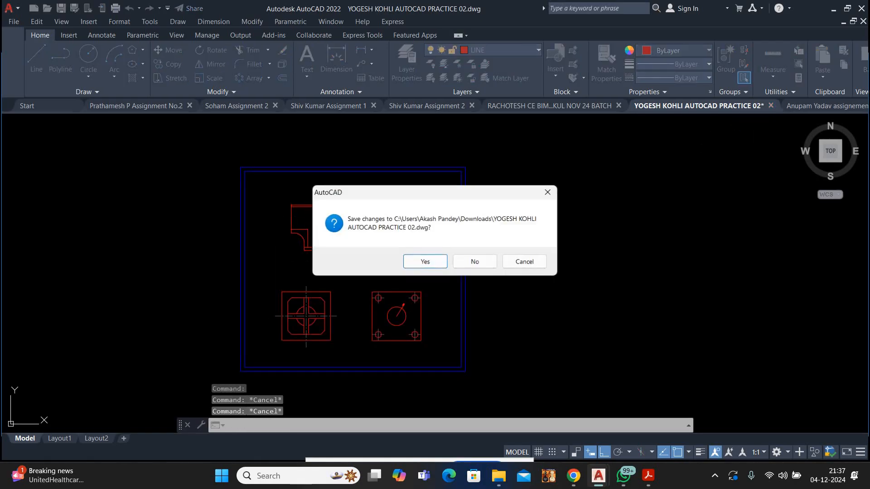
click(472, 259)
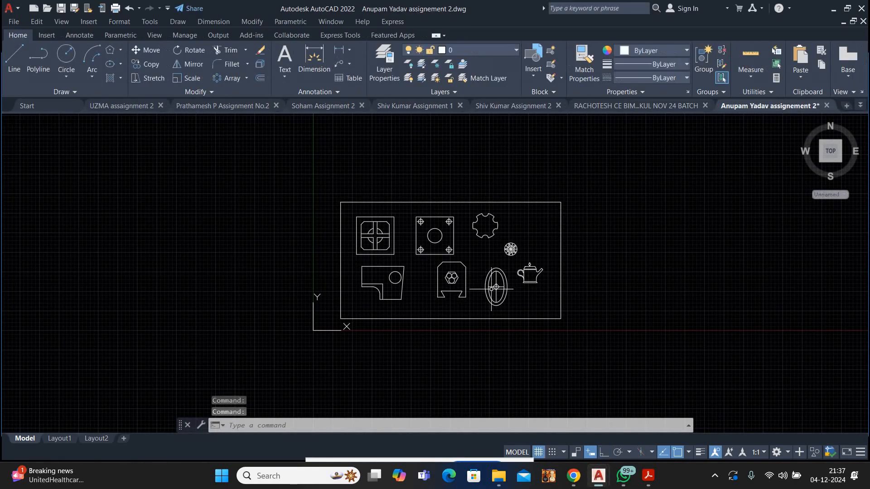
Examine the framed eight-figure sheet, close it without saving, and check the Nov 24 batch drawing for figures.
scroll(524, 294, up, 2)
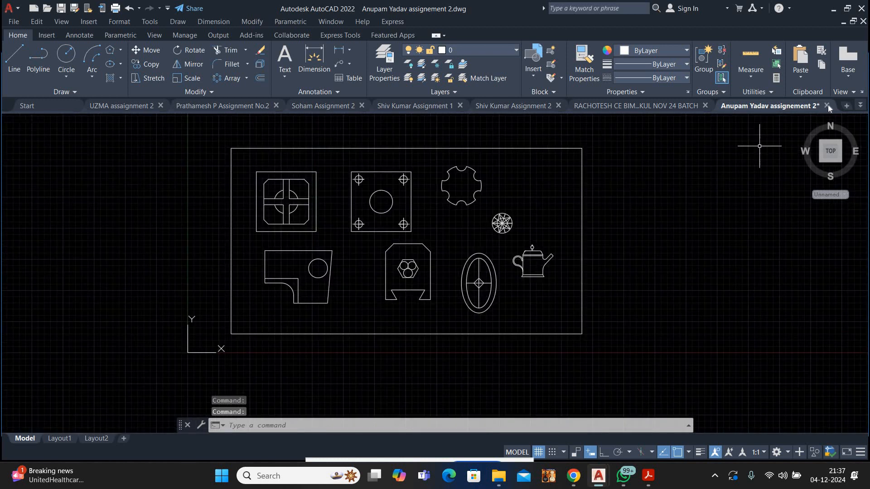
key(ctrl+F4)
click(472, 258)
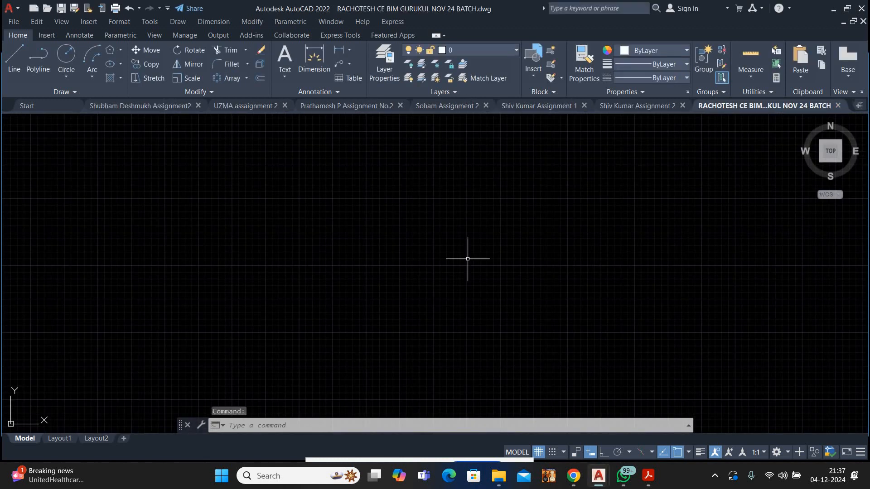
scroll(470, 259, down, 5)
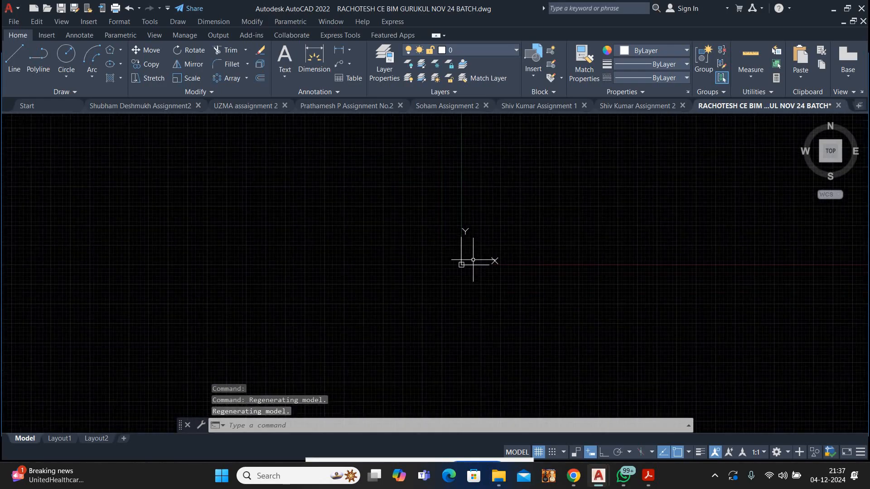
middle_drag(602, 255, 406, 269)
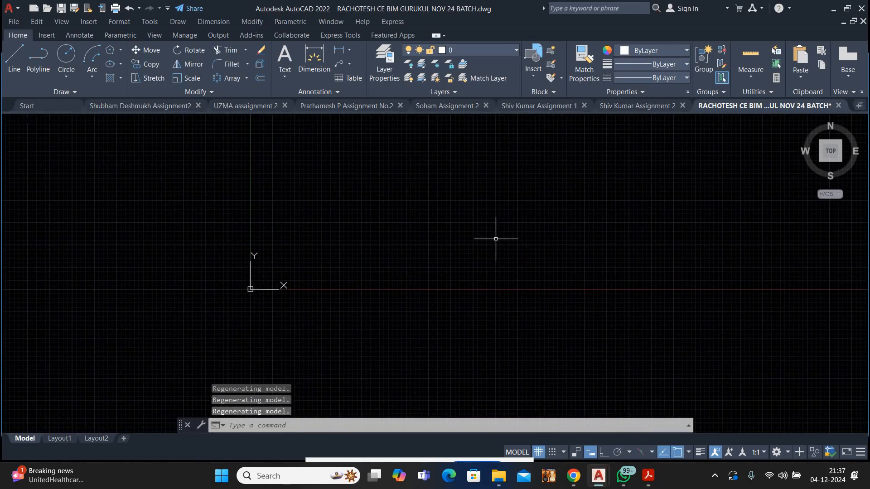
Review the same student's assignment 2 plates and assignment 1 stepped profiles, and close both drawings without saving.
click(634, 108)
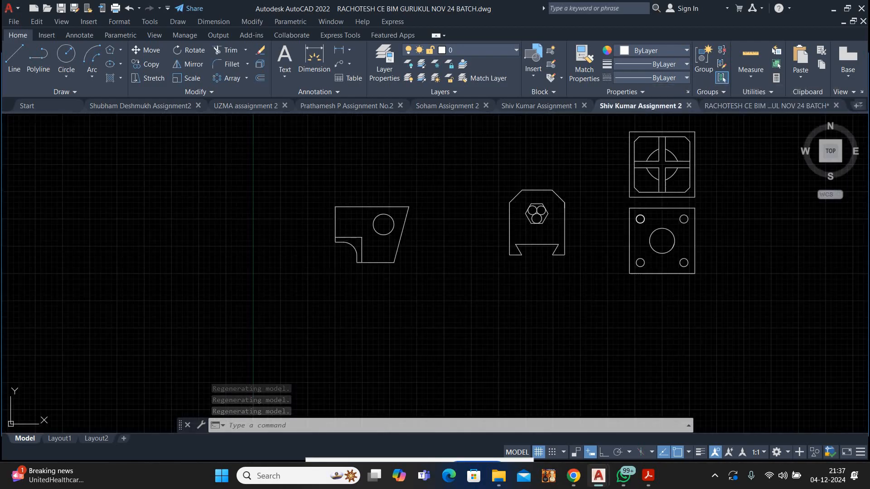
scroll(498, 247, down, 2)
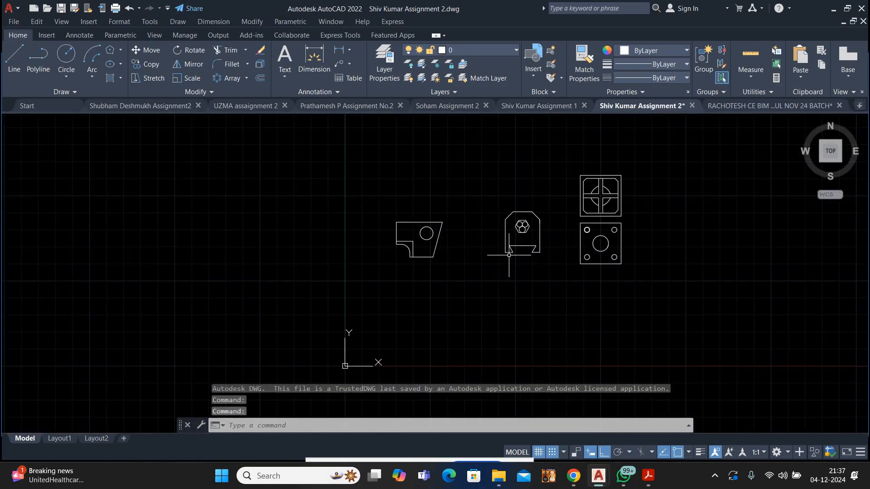
click(538, 107)
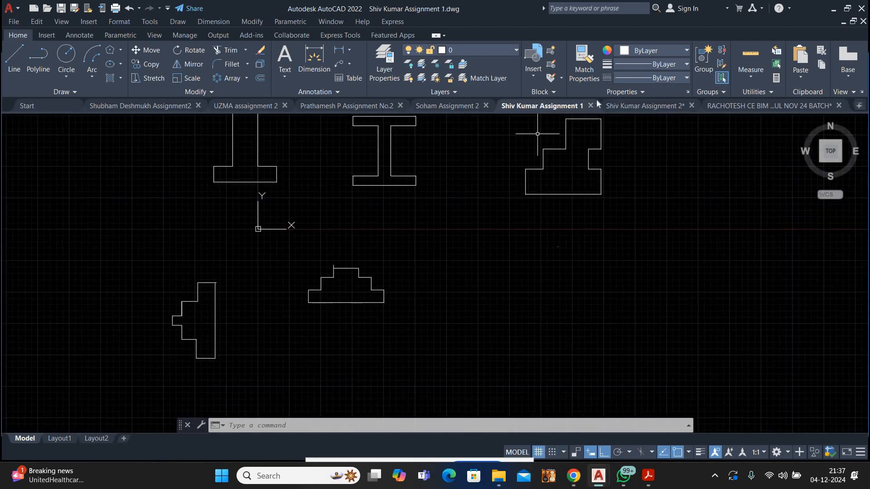
scroll(522, 207, down, 2)
key(ctrl+F4)
click(468, 260)
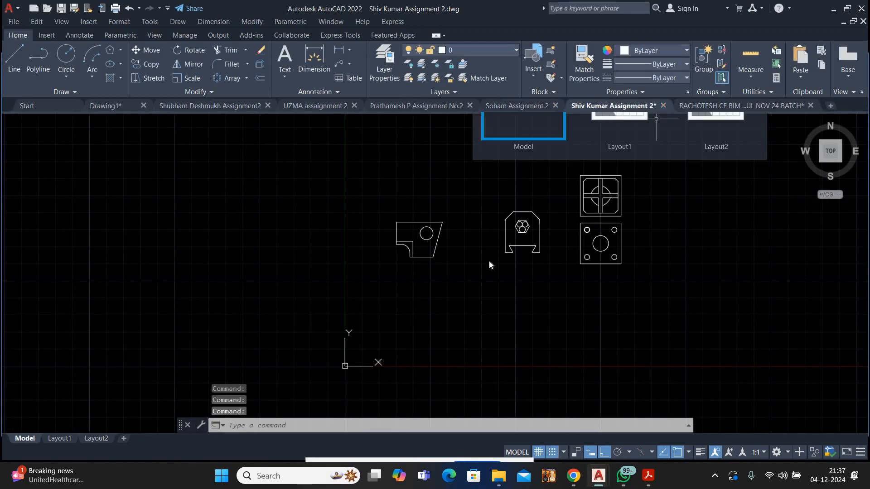
key(ctrl+F4)
click(469, 261)
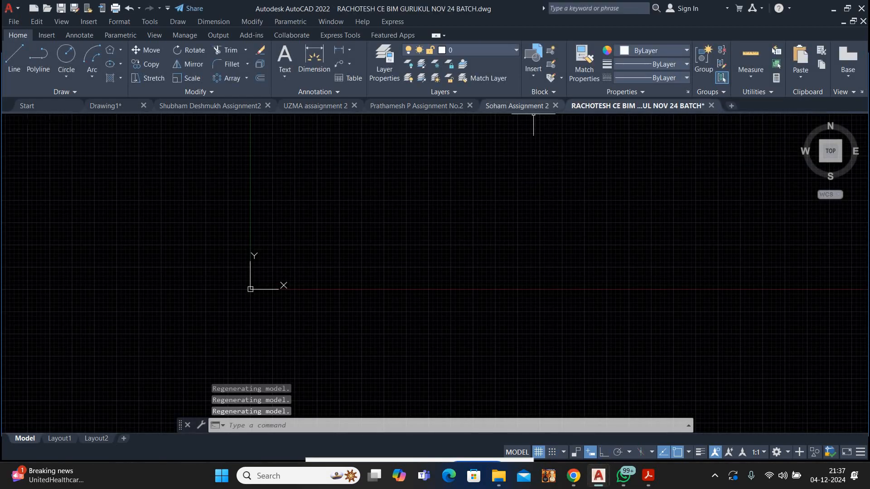
Look over the framed two-disc sheet, the sheet with the large slotted ring, and the dimensioned two-frame drawing with its teapot.
click(522, 106)
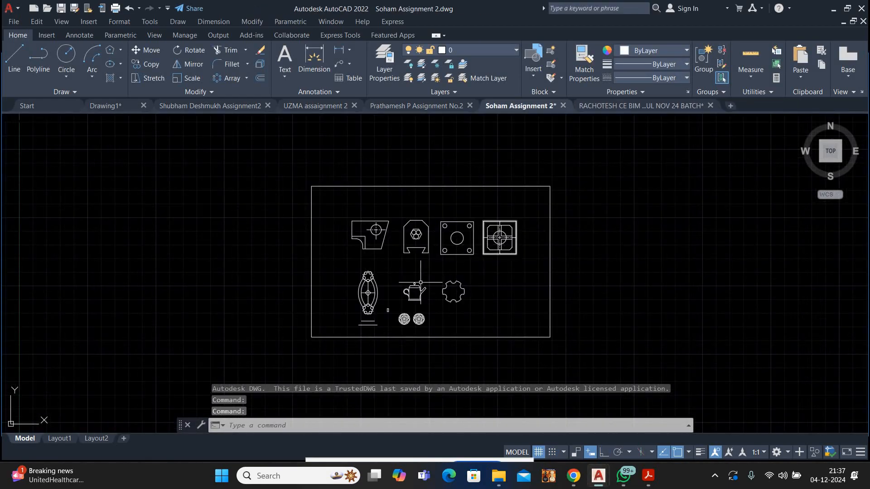
scroll(415, 289, up, 4)
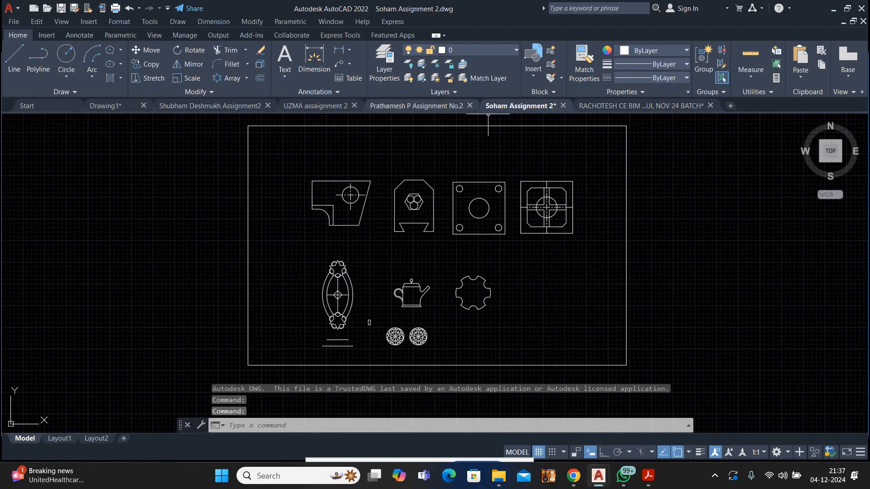
click(431, 106)
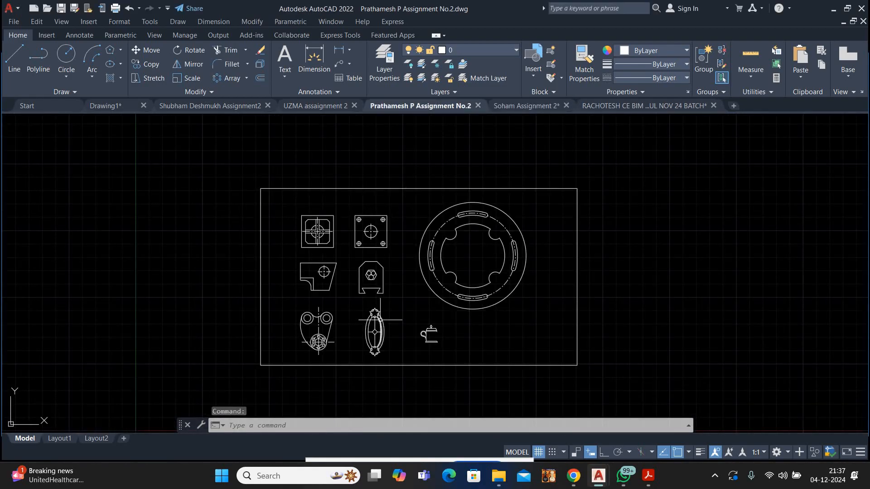
click(321, 103)
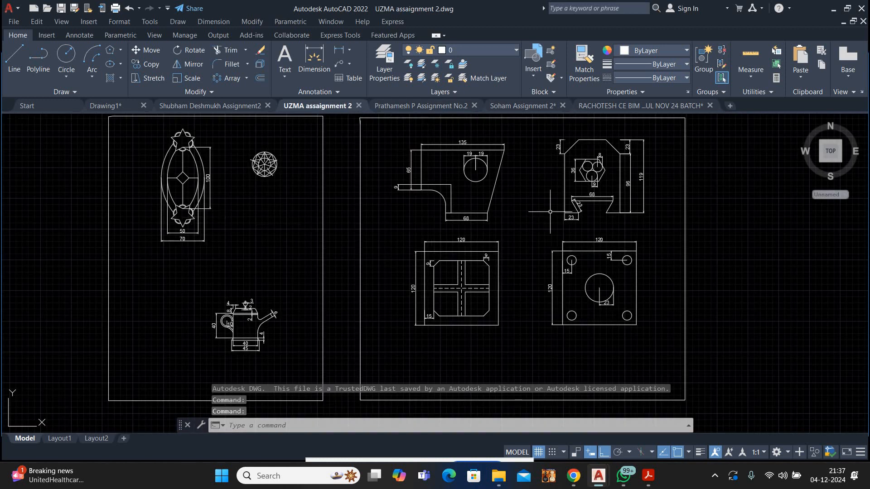
scroll(261, 325, up, 4)
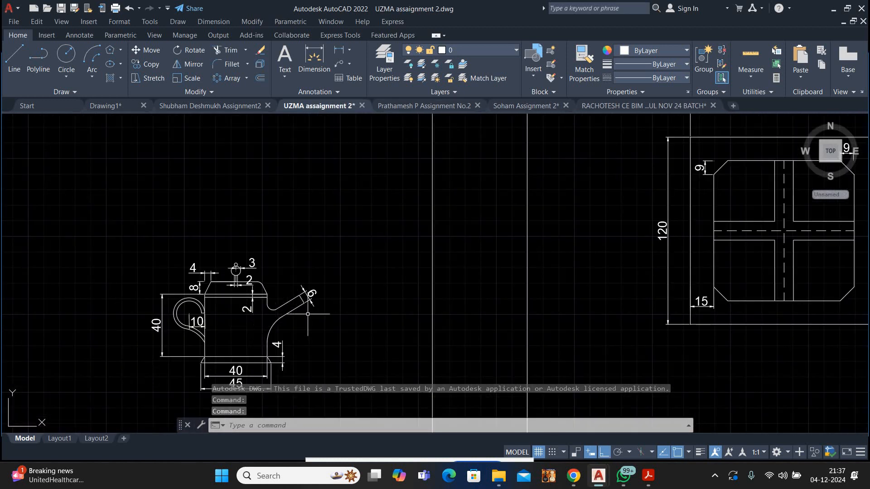
scroll(254, 280, down, 4)
scroll(281, 281, down, 2)
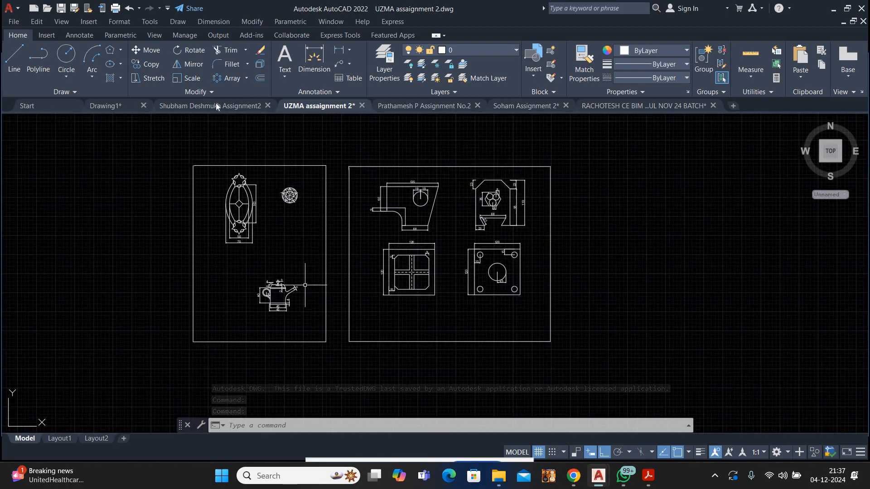
Switch to the Assignment2 drawing with two unfinished framed sheets, and examine its plates and incomplete line figures.
click(219, 106)
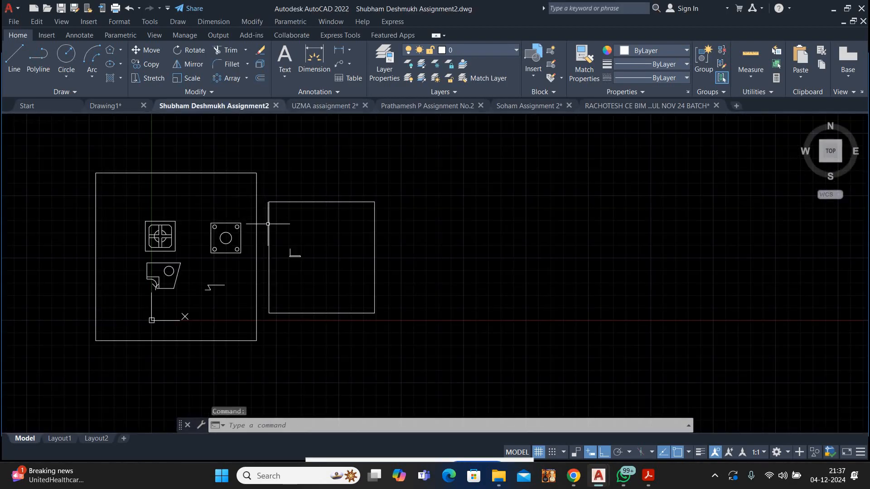
middle_drag(268, 233, 337, 223)
scroll(219, 245, up, 4)
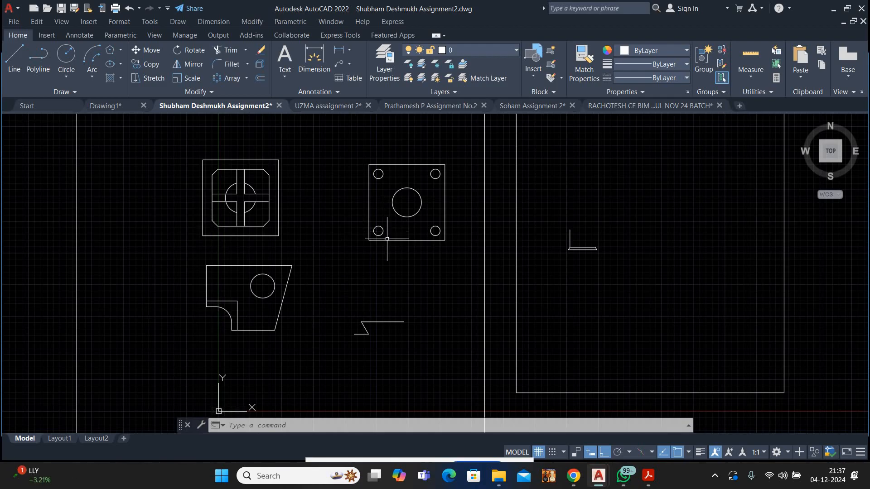
scroll(387, 232, down, 4)
Switch to the Google Meet call and stop presenting the screen.
mouse_move(573, 476)
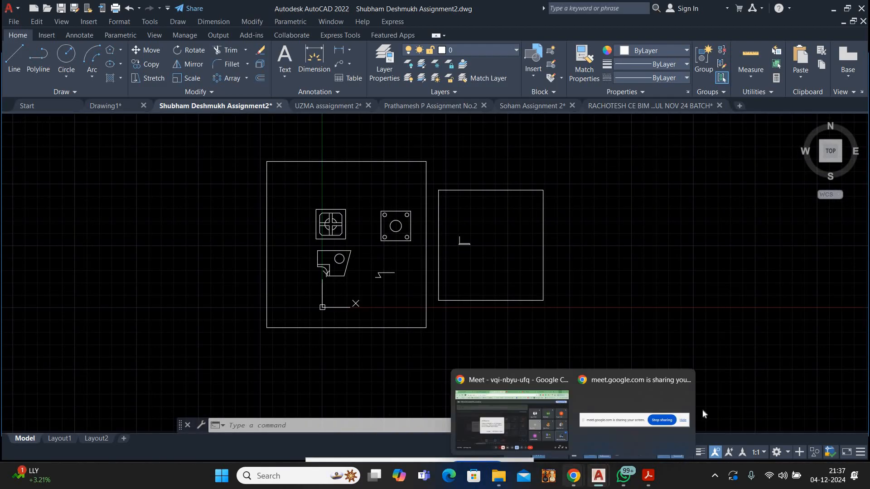
click(669, 418)
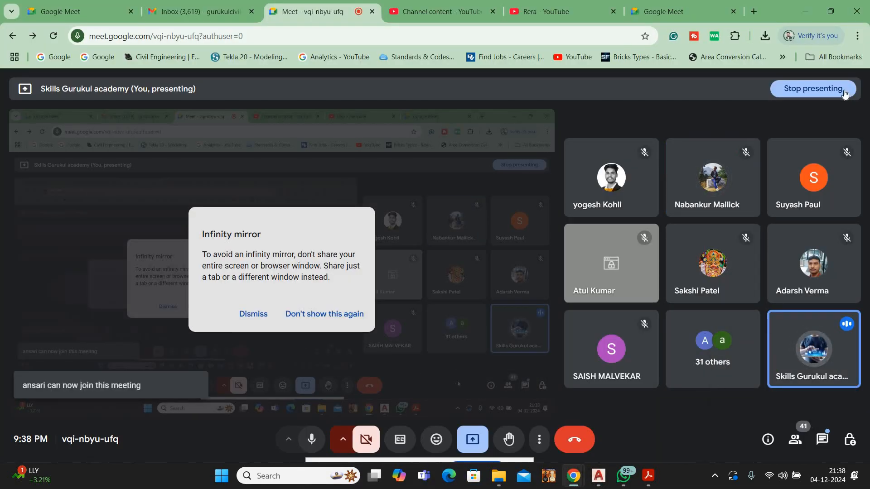
click(800, 93)
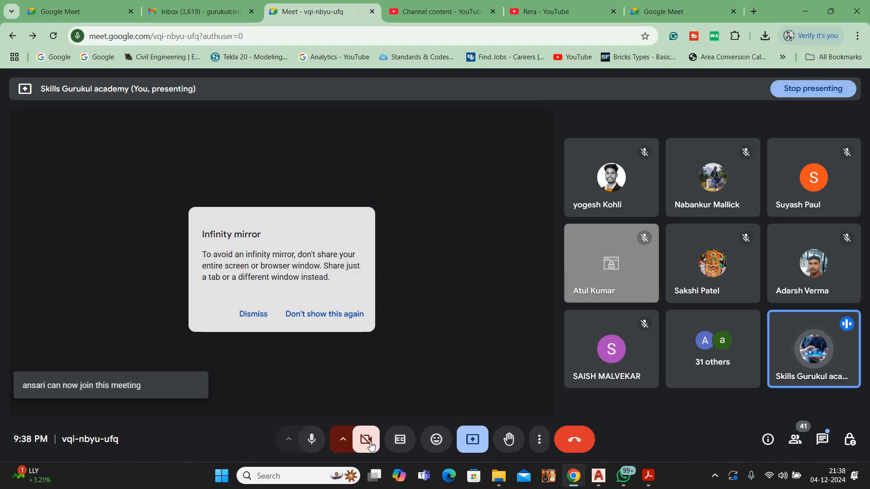
Turn on the camera in the meeting and pin the host's own tile for everyone.
click(372, 446)
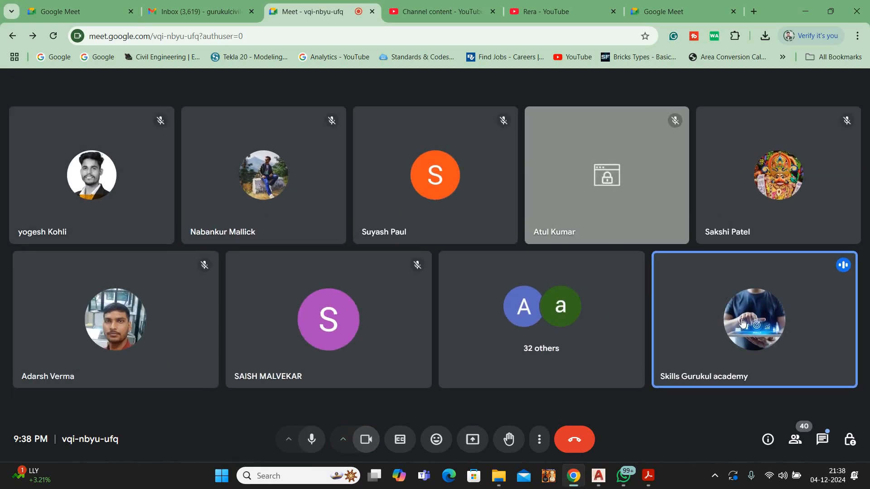
click(499, 379)
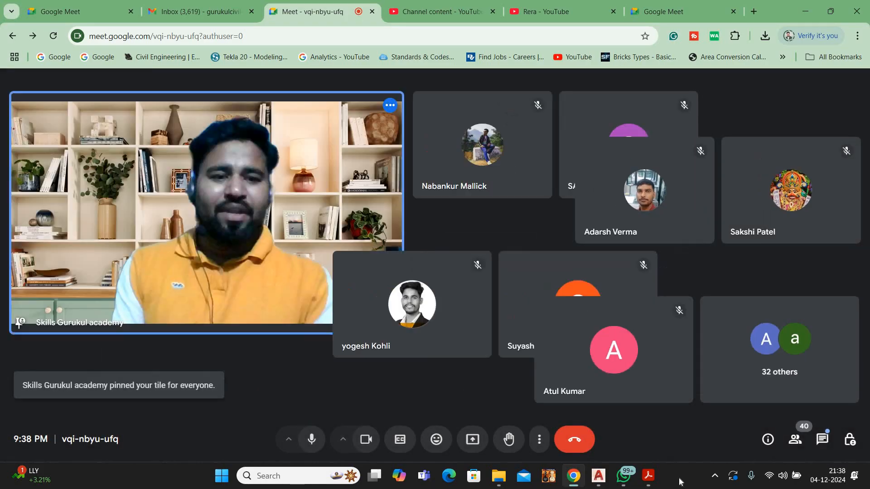
click(680, 482)
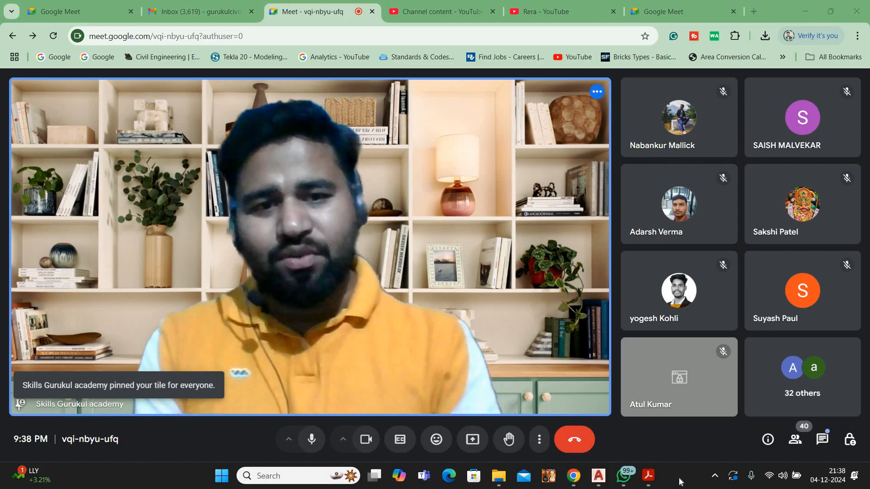